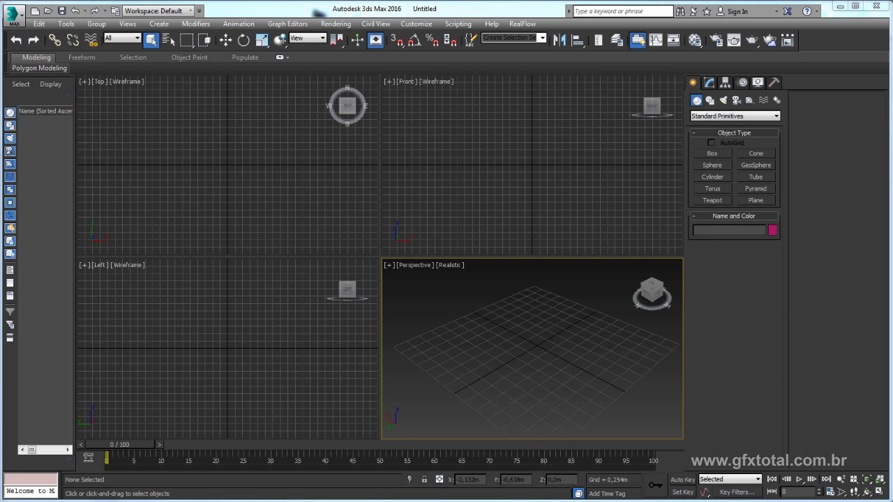
# Switch to Firefox showing the Google Images results for 'cardumes de peixes'
pyautogui.click(174, 497)
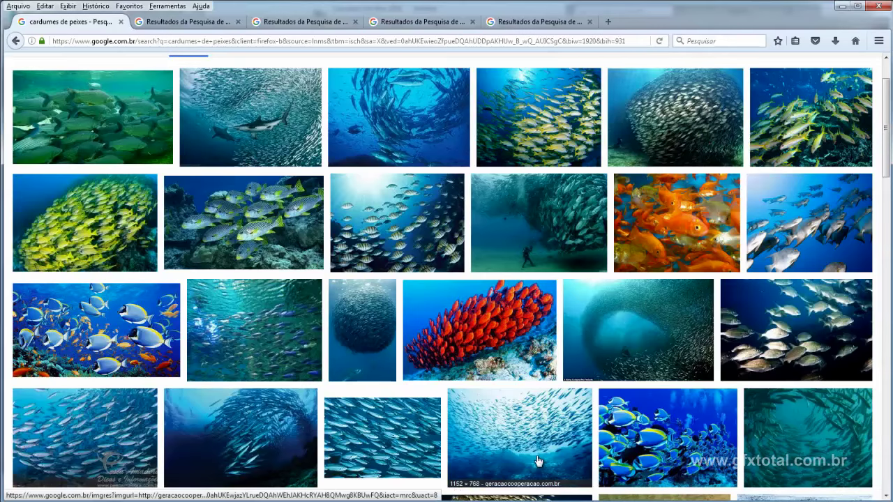
# Scroll up and down through the fish-school reference photos
pyautogui.scroll(2, 702, 151)
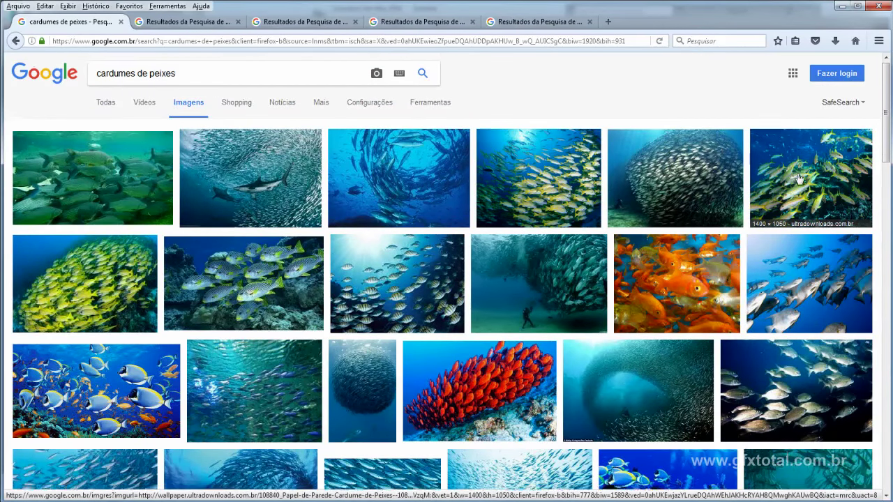
pyautogui.scroll(-2, 789, 178)
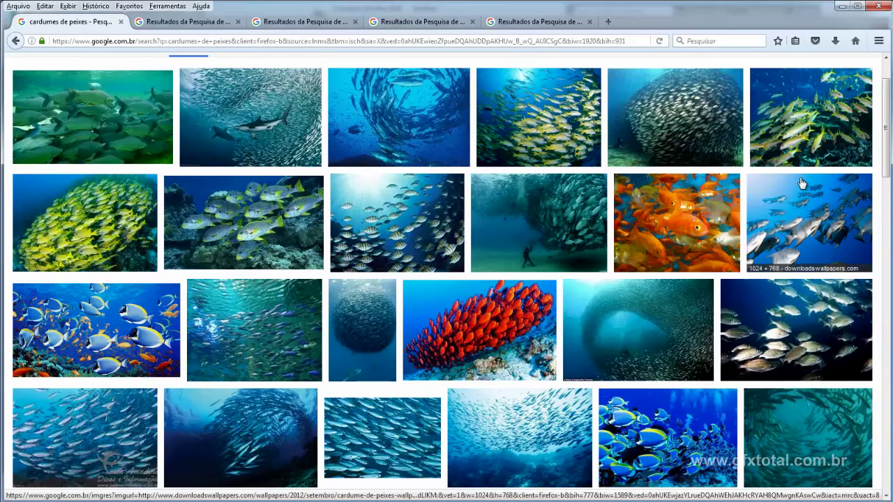
pyautogui.scroll(2, 786, 266)
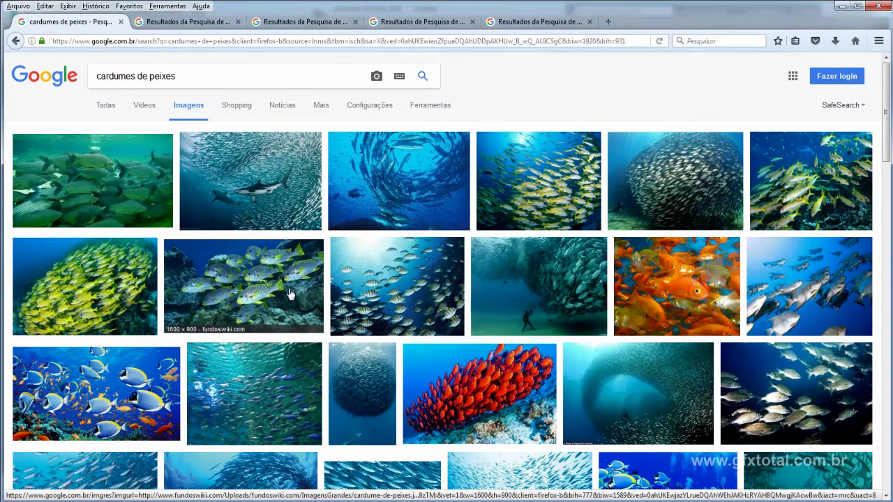
pyautogui.scroll(-1, 279, 305)
pyautogui.scroll(-1, 279, 305)
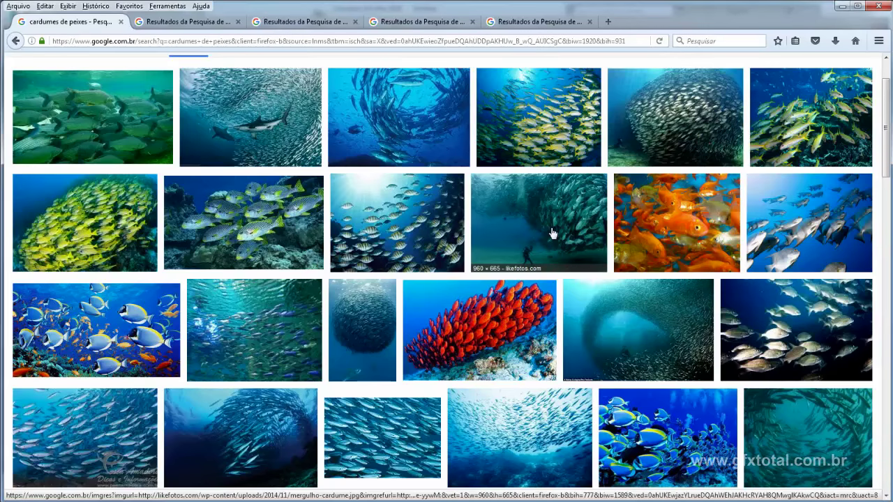
pyautogui.scroll(2, 193, 190)
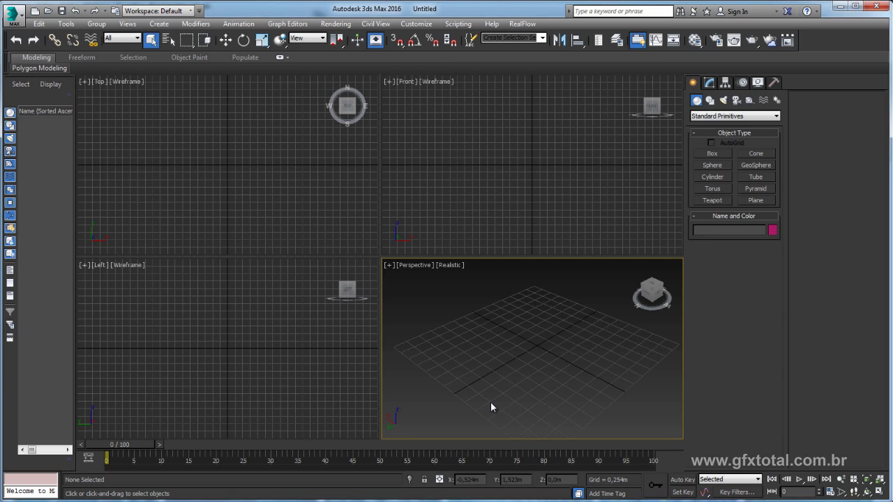
# Maximize and zoom out the Perspective viewport, then pick the Line tool under Shapes > Splines
pyautogui.click(881, 493)
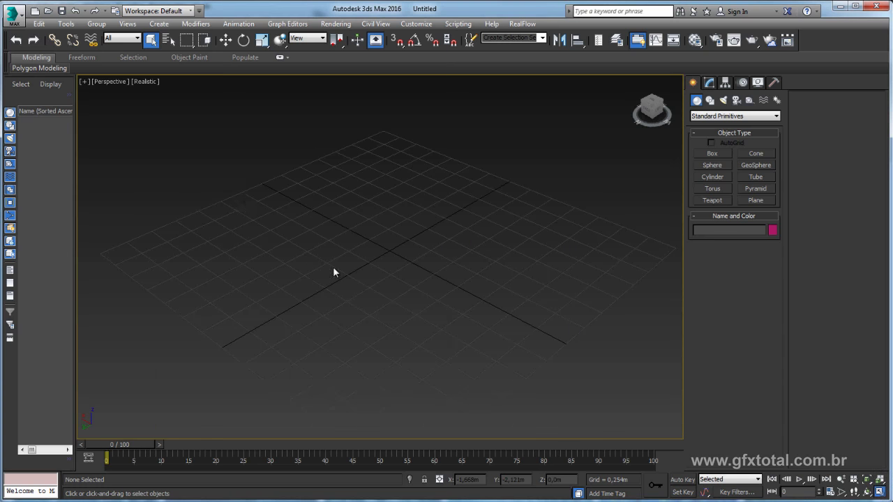
pyautogui.scroll(-2, 344, 218)
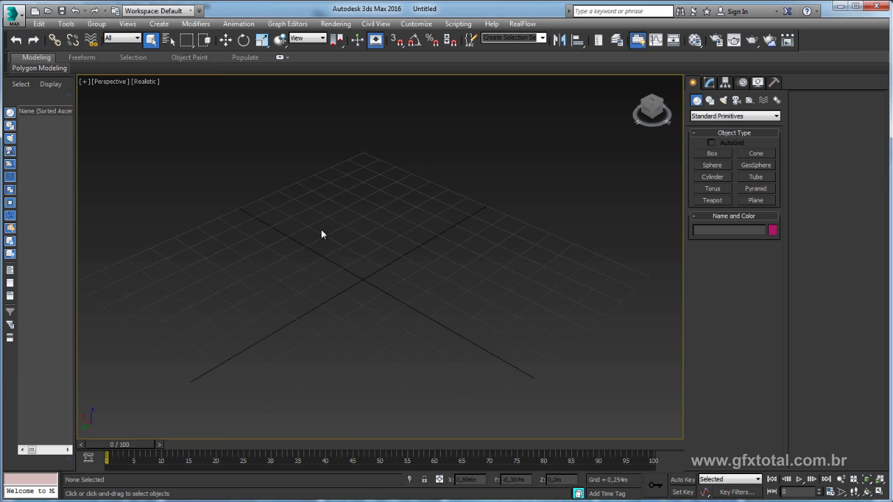
pyautogui.scroll(-1, 321, 233)
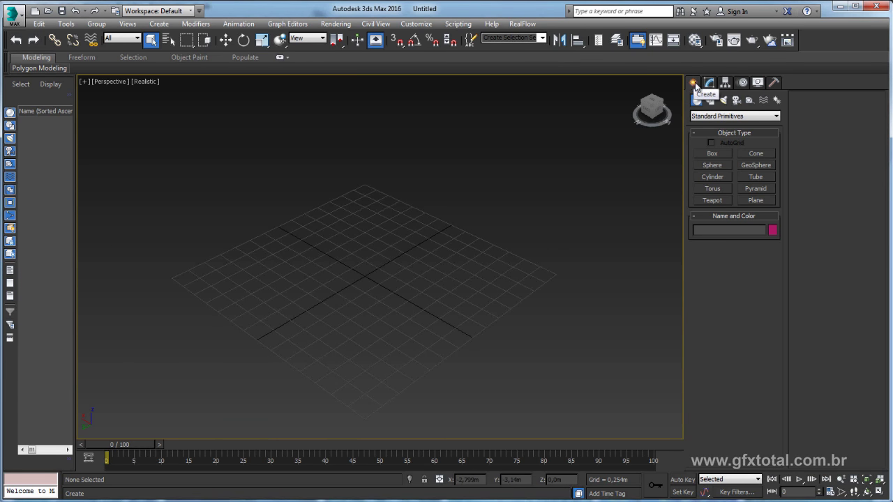
pyautogui.click(710, 102)
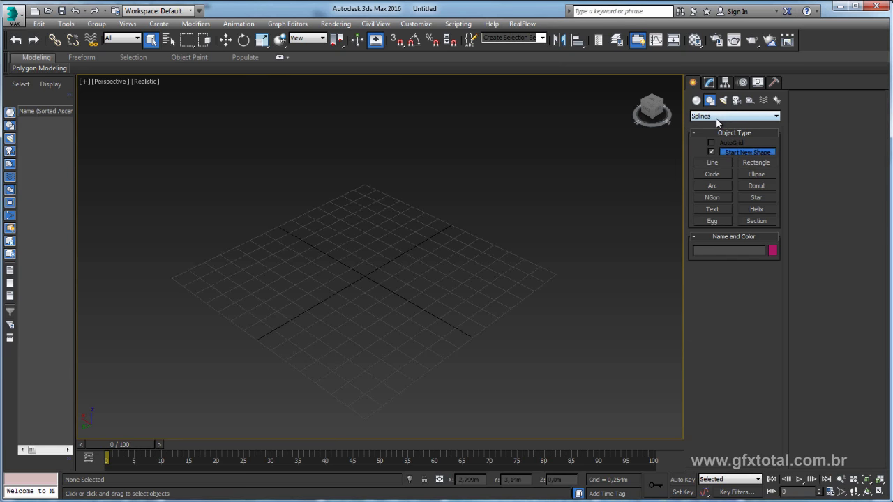
pyautogui.click(714, 162)
pyautogui.moveTo(514, 258)
pyautogui.keyDown('alt'); pyautogui.mouseDown(button='middle')
pyautogui.moveTo(510, 277)
pyautogui.moveTo(514, 258)
pyautogui.moveTo(521, 289)
pyautogui.moveTo(523, 279)
pyautogui.moveTo(493, 303)
pyautogui.mouseUp(button='middle'); pyautogui.keyUp('alt')
# In Top view, draw a looping open Bezier line with eleven curved points
pyautogui.press('t')
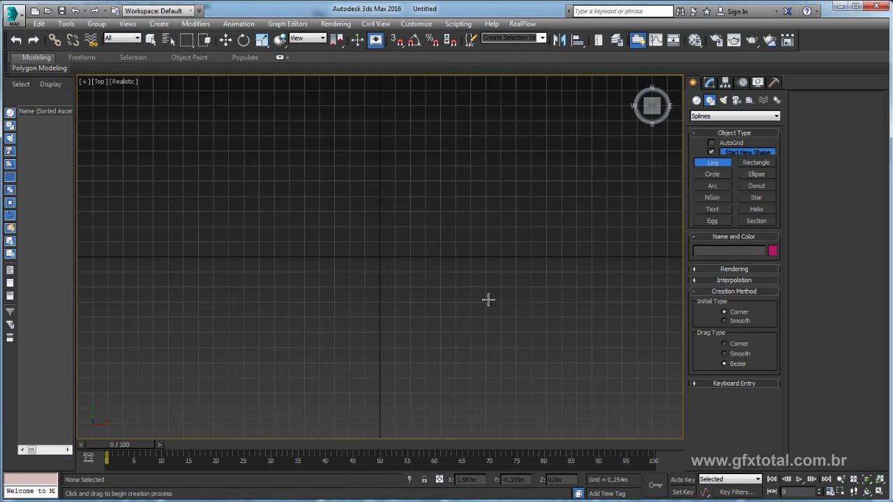
pyautogui.scroll(4, 502, 300)
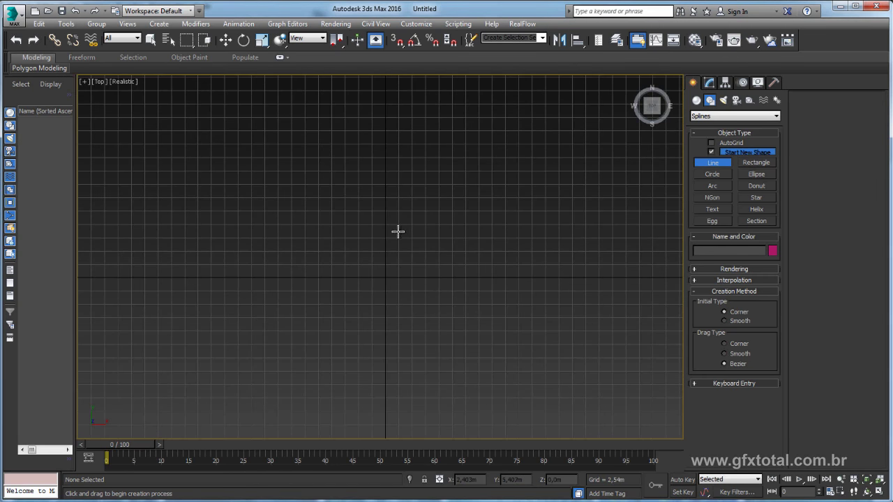
pyautogui.click(398, 231)
pyautogui.moveTo(414, 231); pyautogui.dragTo(433, 265)
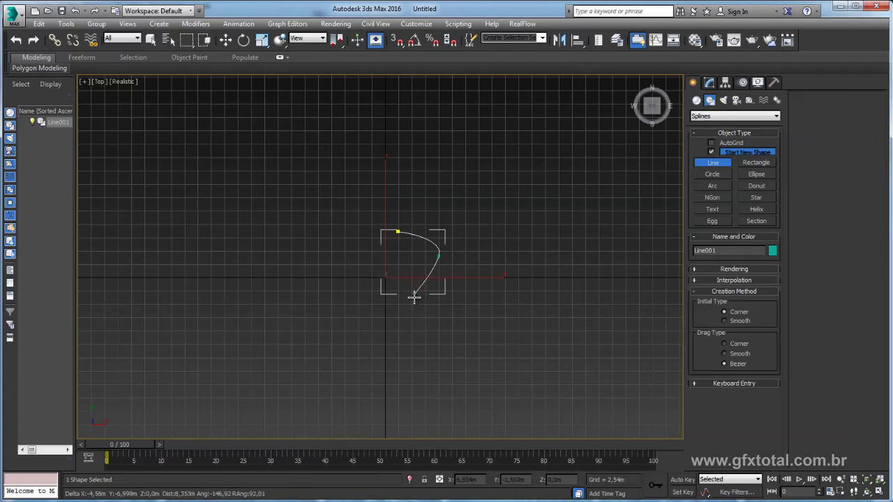
pyautogui.moveTo(415, 299); pyautogui.dragTo(433, 316)
pyautogui.moveTo(420, 350); pyautogui.dragTo(374, 363)
pyautogui.moveTo(315, 338); pyautogui.dragTo(318, 305)
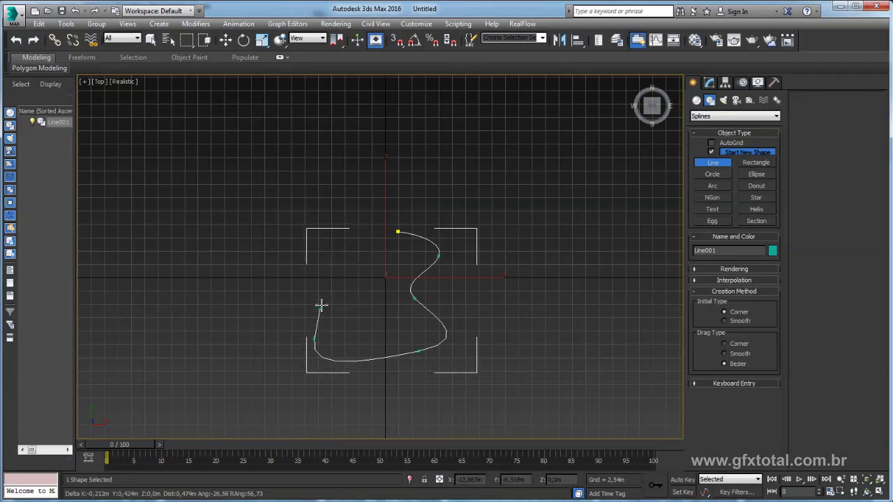
pyautogui.moveTo(357, 281); pyautogui.dragTo(378, 287)
pyautogui.moveTo(402, 365); pyautogui.dragTo(363, 390)
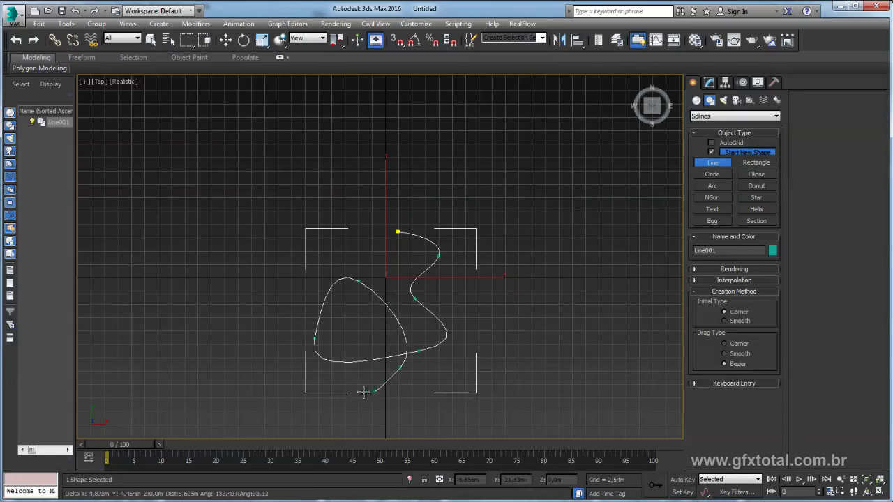
pyautogui.moveTo(291, 388); pyautogui.dragTo(279, 370)
pyautogui.moveTo(281, 291); pyautogui.dragTo(305, 267)
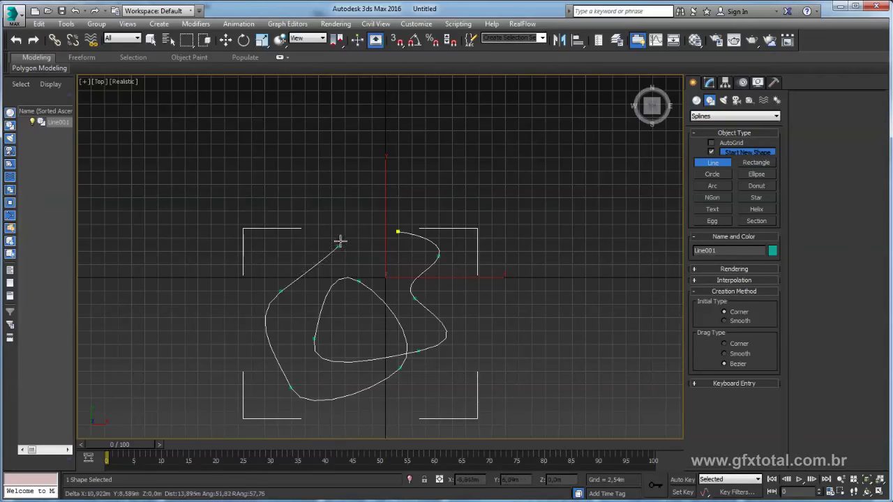
pyautogui.moveTo(340, 242); pyautogui.dragTo(335, 213)
pyautogui.moveTo(342, 168); pyautogui.dragTo(351, 164)
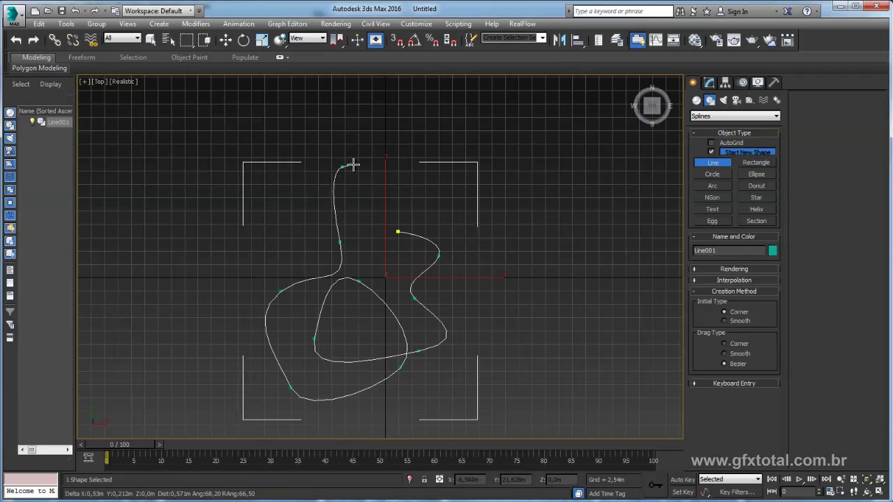
pyautogui.rightClick(405, 227)
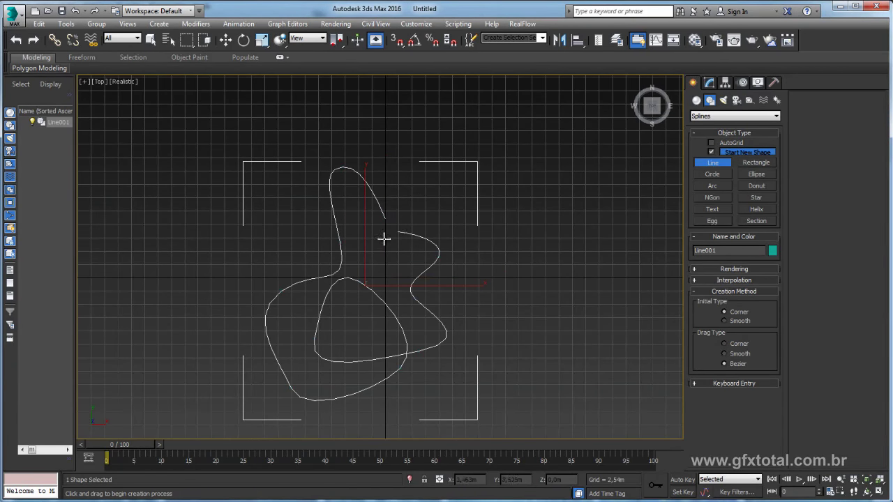
# Return to Perspective, hide the grid and safe frame, and frame the new Line001 path
pyautogui.press('p')
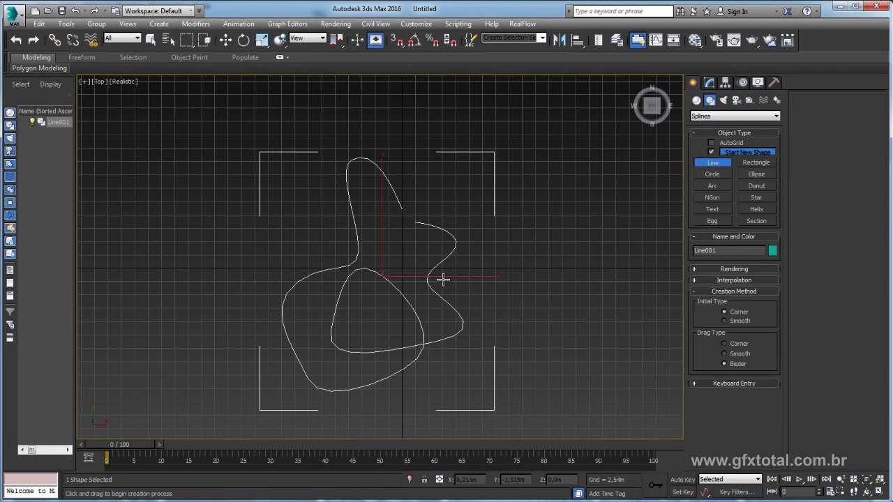
pyautogui.press('g')
pyautogui.keyDown('alt'); pyautogui.moveTo(520, 367); pyautogui.dragTo(494, 293, button='middle'); pyautogui.keyUp('alt')
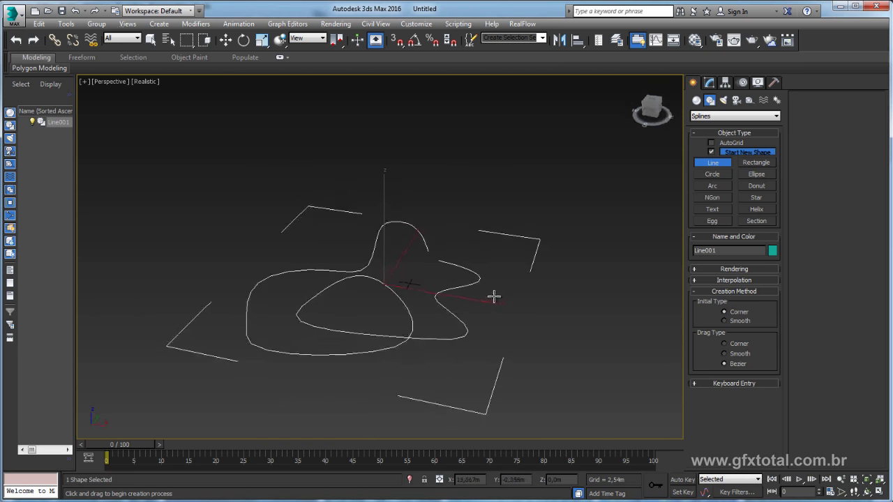
pyautogui.moveTo(426, 316)
pyautogui.mouseDown(button='middle')
pyautogui.moveTo(484, 309)
pyautogui.moveTo(462, 291)
pyautogui.moveTo(477, 251)
pyautogui.moveTo(513, 305)
pyautogui.moveTo(454, 323)
pyautogui.moveTo(462, 263)
pyautogui.moveTo(481, 285)
pyautogui.moveTo(471, 302)
pyautogui.moveTo(480, 292)
pyautogui.mouseUp(button='middle')
pyautogui.hotkey('shift', 'f')
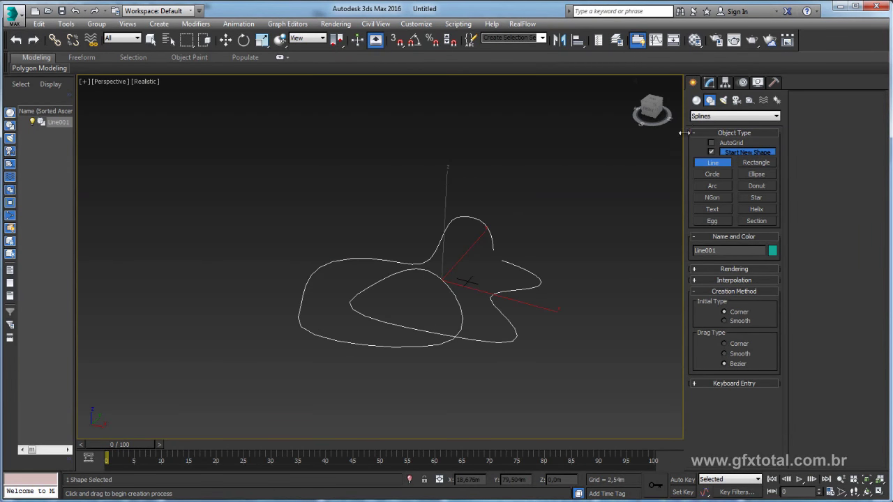
# Enter Vertex mode on Line001, raise the path's end and lower a lower-right segment
pyautogui.click(709, 83)
pyautogui.keyDown('alt'); pyautogui.moveTo(562, 202); pyautogui.dragTo(600, 230, button='middle'); pyautogui.keyUp('alt')
pyautogui.click(735, 319)
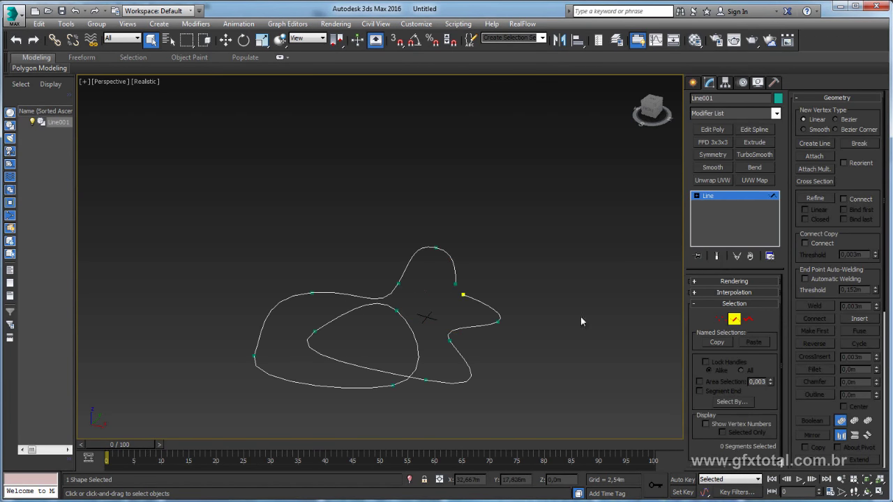
pyautogui.keyDown('alt'); pyautogui.moveTo(271, 312); pyautogui.dragTo(304, 272, button='middle'); pyautogui.keyUp('alt')
pyautogui.press('w')
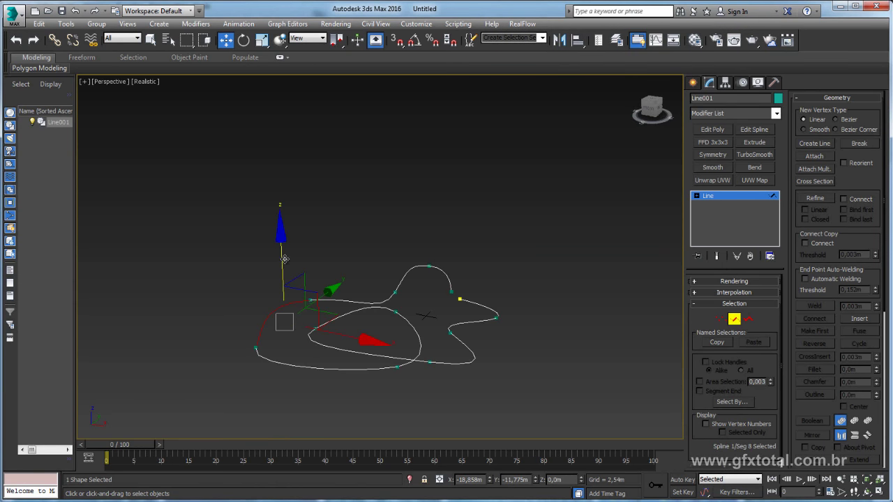
pyautogui.moveTo(284, 319); pyautogui.dragTo(281, 247)
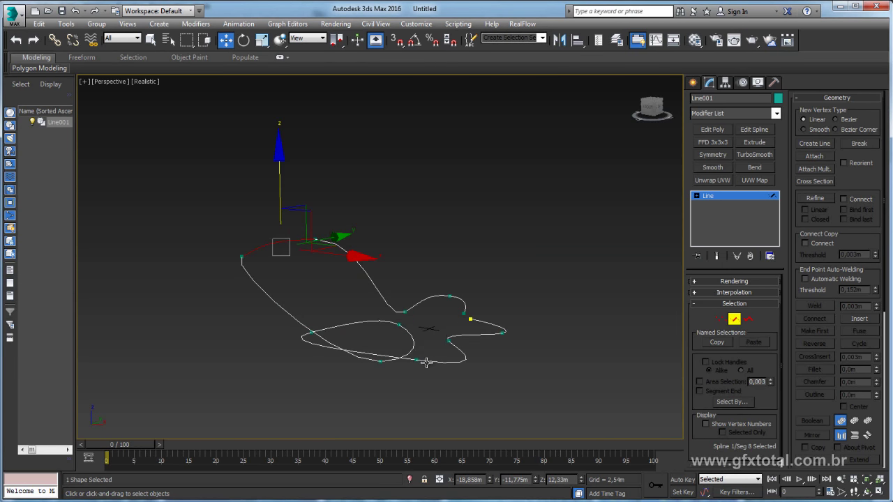
pyautogui.click(426, 362)
pyautogui.moveTo(433, 293); pyautogui.dragTo(433, 363)
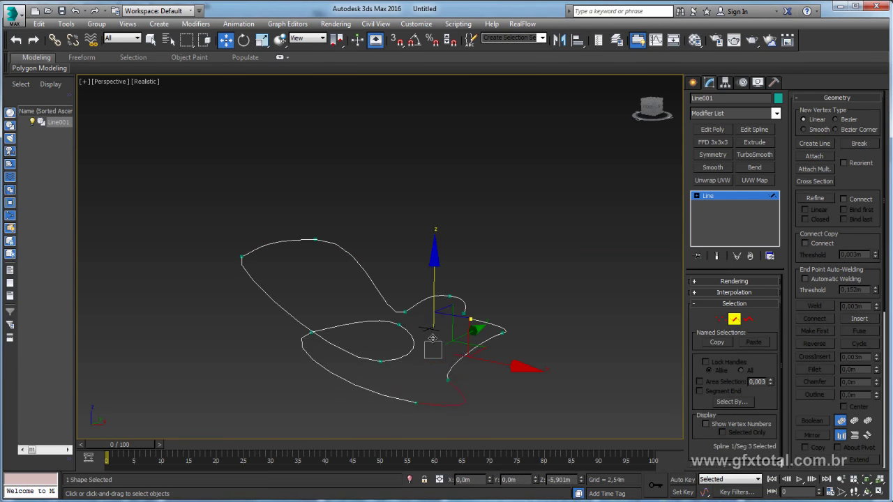
pyautogui.keyDown('alt'); pyautogui.moveTo(418, 365); pyautogui.dragTo(412, 356, button='middle'); pyautogui.keyUp('alt')
# Raise the vertex at the path's right end upward
pyautogui.click(388, 338)
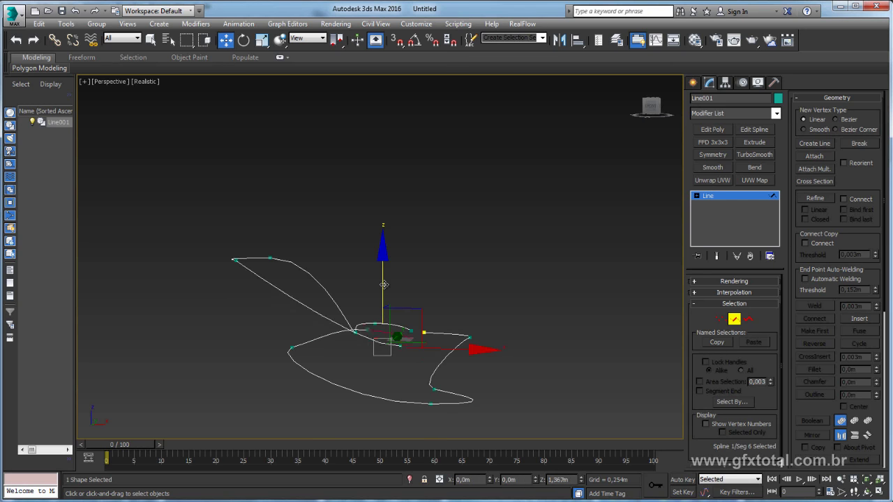
pyautogui.moveTo(464, 303)
pyautogui.keyDown('alt'); pyautogui.mouseDown(button='middle')
pyautogui.moveTo(432, 319)
pyautogui.moveTo(643, 307)
pyautogui.mouseUp(button='middle'); pyautogui.keyUp('alt')
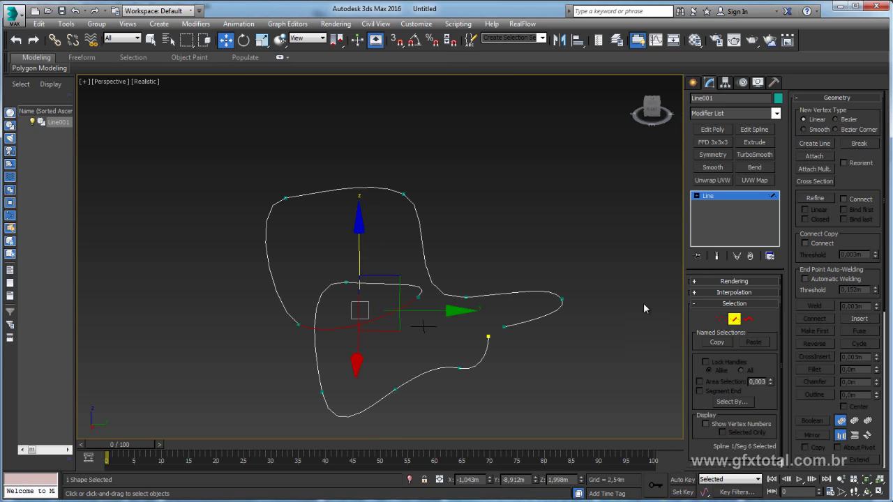
pyautogui.click(721, 321)
pyautogui.moveTo(560, 308); pyautogui.dragTo(558, 307)
pyautogui.keyDown('alt'); pyautogui.moveTo(559, 307); pyautogui.dragTo(556, 254, button='middle'); pyautogui.keyUp('alt')
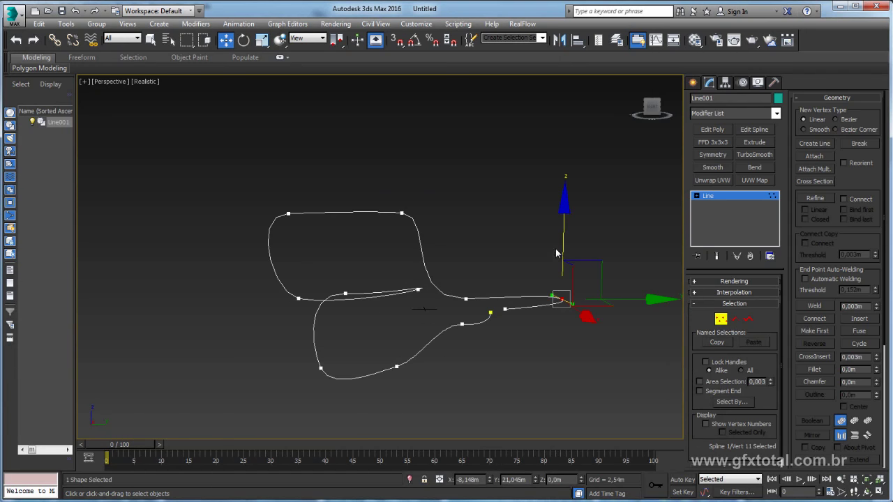
pyautogui.moveTo(565, 237); pyautogui.dragTo(566, 202)
pyautogui.moveTo(566, 203)
pyautogui.keyDown('alt'); pyautogui.mouseDown(button='middle')
pyautogui.moveTo(486, 380)
pyautogui.moveTo(488, 367)
pyautogui.moveTo(519, 361)
pyautogui.moveTo(482, 324)
pyautogui.mouseUp(button='middle'); pyautogui.keyUp('alt')
# Clear the selection, then pick the spline's first and top vertices
pyautogui.click(474, 372)
pyautogui.click(526, 357)
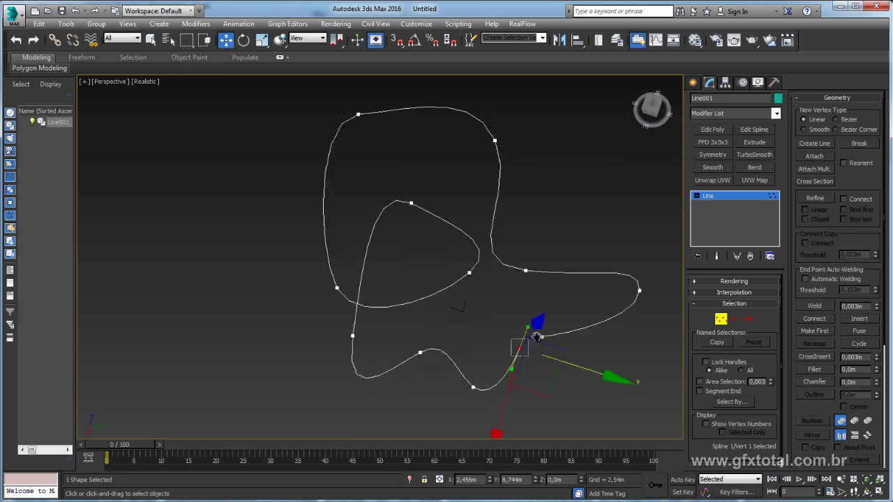
pyautogui.click(546, 380)
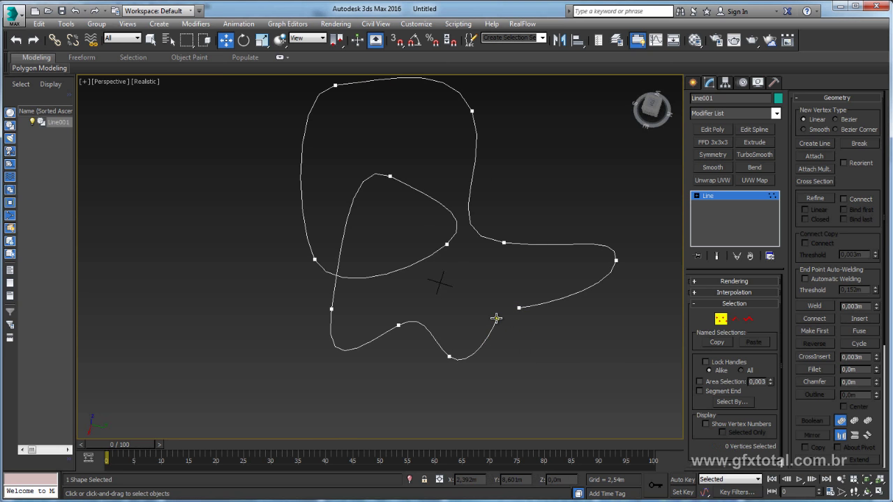
pyautogui.moveTo(499, 320); pyautogui.dragTo(517, 362)
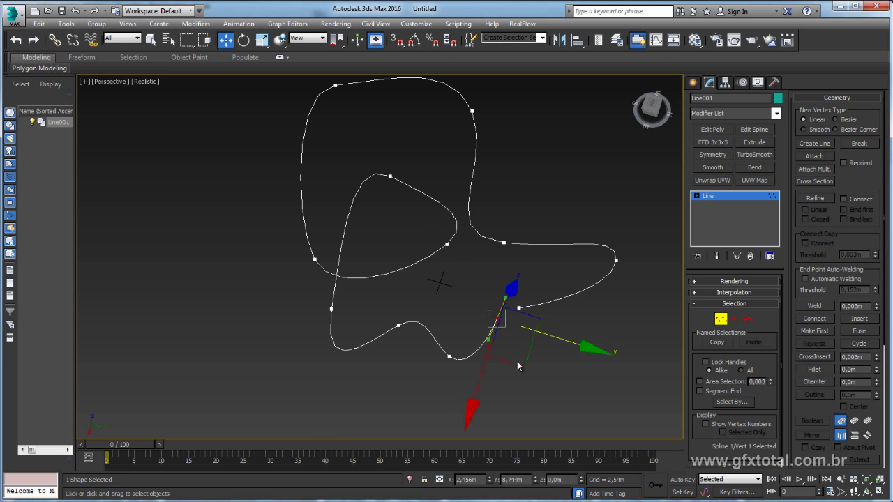
pyautogui.moveTo(353, 208)
pyautogui.keyDown('alt'); pyautogui.mouseDown(button='middle')
pyautogui.moveTo(471, 251)
pyautogui.moveTo(500, 217)
pyautogui.mouseUp(button='middle'); pyautogui.keyUp('alt')
pyautogui.keyDown('alt'); pyautogui.moveTo(468, 269); pyautogui.dragTo(493, 166, button='middle'); pyautogui.keyUp('alt')
pyautogui.moveTo(540, 213); pyautogui.dragTo(542, 215)
pyautogui.keyDown('alt'); pyautogui.moveTo(555, 258); pyautogui.dragTo(368, 216, button='middle'); pyautogui.keyUp('alt')
# Select all vertices and convert them to Smooth, then to Bezier
pyautogui.hotkey('ctrl', 'a')
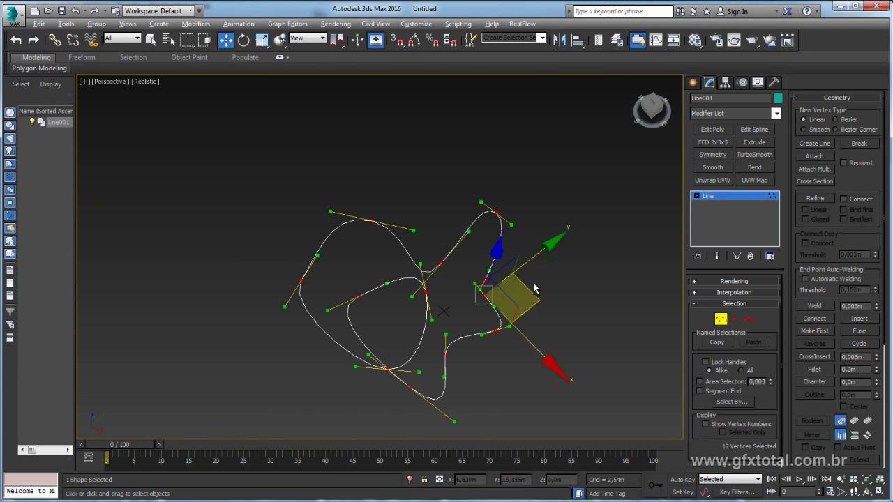
pyautogui.moveTo(471, 301)
pyautogui.keyDown('alt'); pyautogui.mouseDown(button='middle')
pyautogui.moveTo(482, 301)
pyautogui.moveTo(487, 319)
pyautogui.moveTo(502, 216)
pyautogui.mouseUp(button='middle'); pyautogui.keyUp('alt')
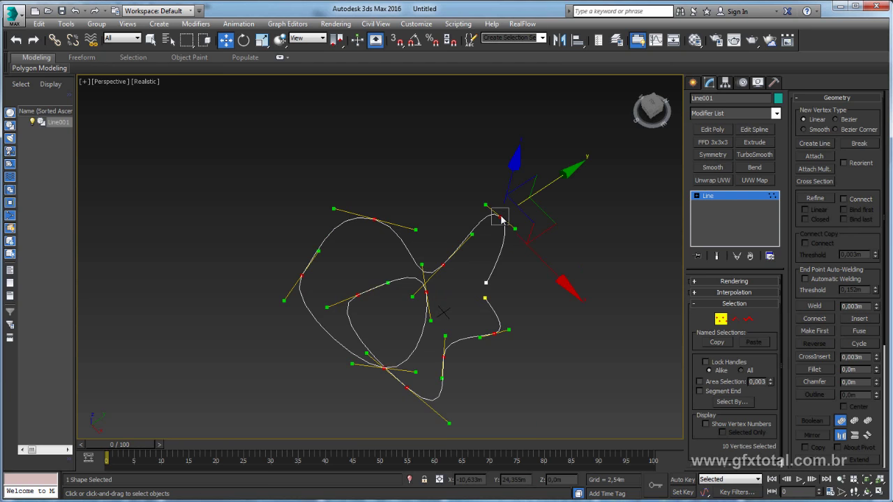
pyautogui.rightClick(501, 217)
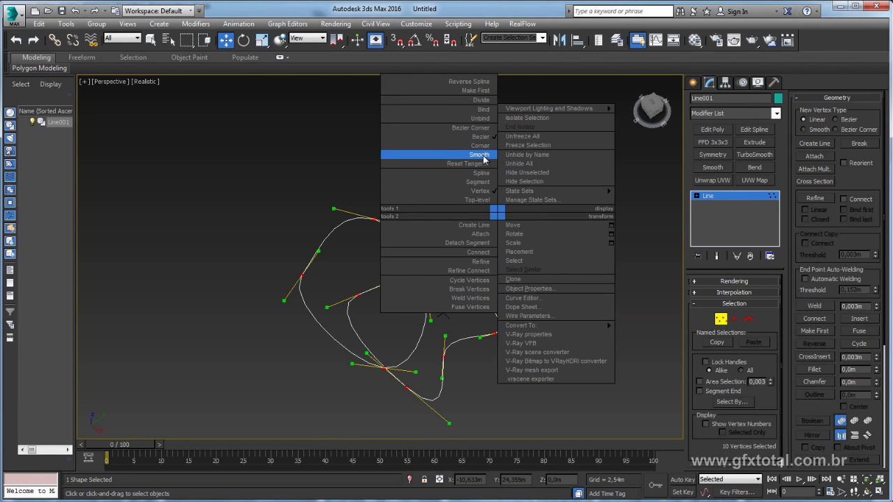
pyautogui.click(483, 155)
pyautogui.rightClick(501, 216)
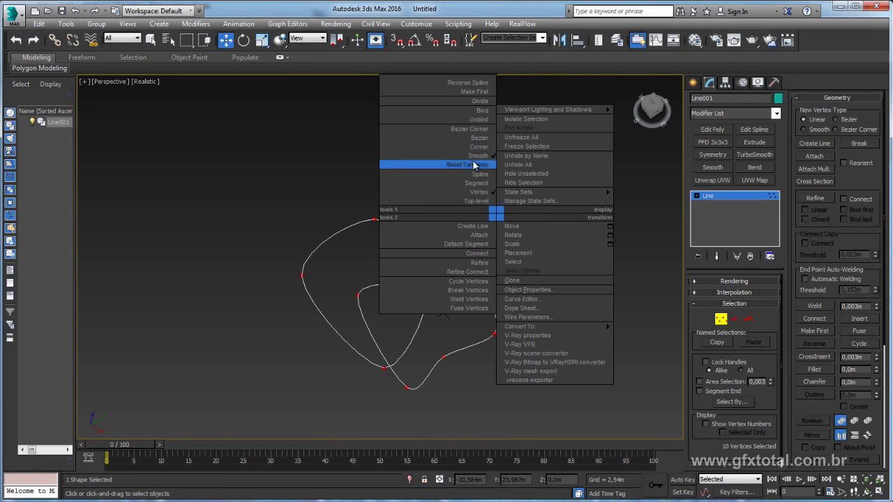
pyautogui.click(478, 139)
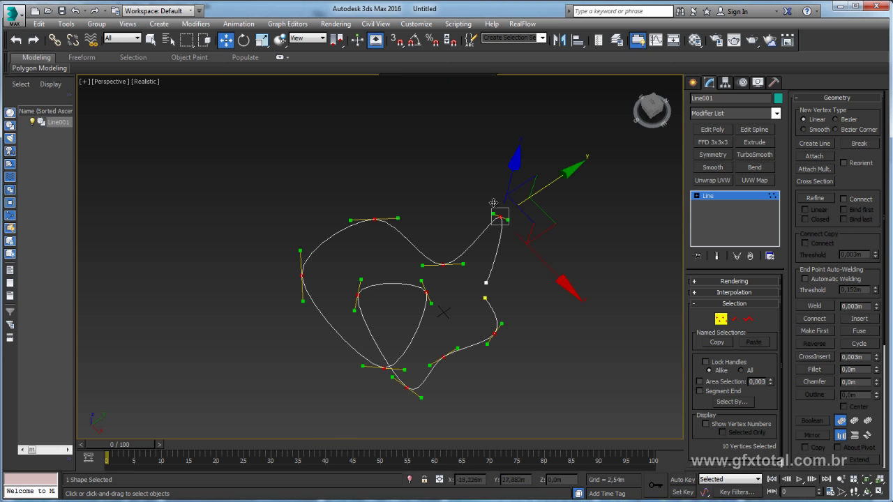
# Adjust the top-right vertex and inspect the smoothed looping path from several angles
pyautogui.scroll(2, 566, 191)
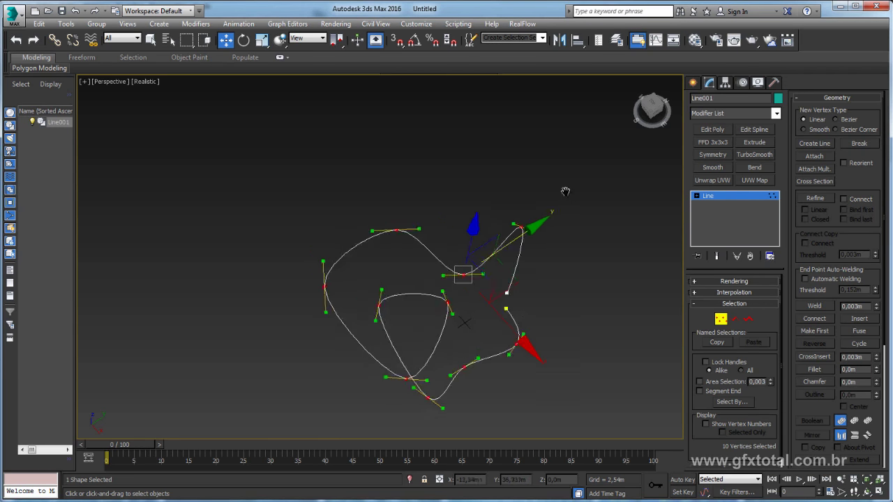
pyautogui.scroll(2, 574, 174)
pyautogui.scroll(1, 568, 185)
pyautogui.moveTo(563, 193); pyautogui.dragTo(504, 246)
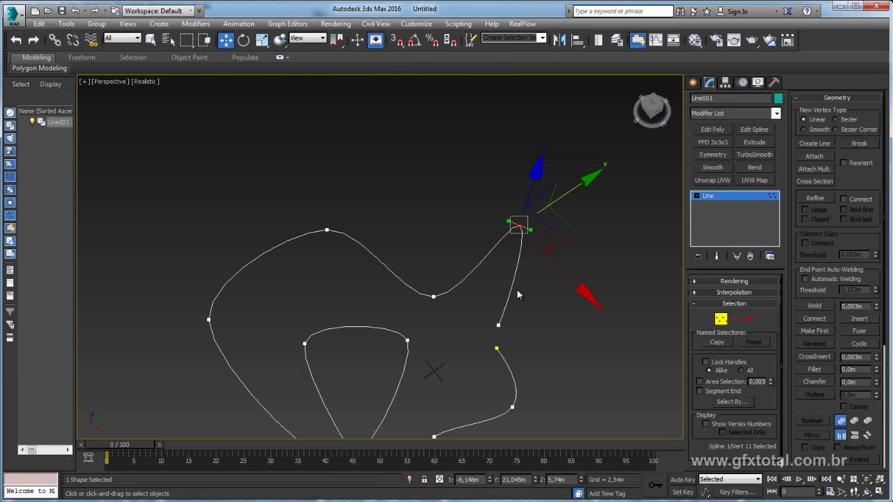
pyautogui.keyDown('alt'); pyautogui.moveTo(542, 321); pyautogui.dragTo(360, 272, button='middle'); pyautogui.keyUp('alt')
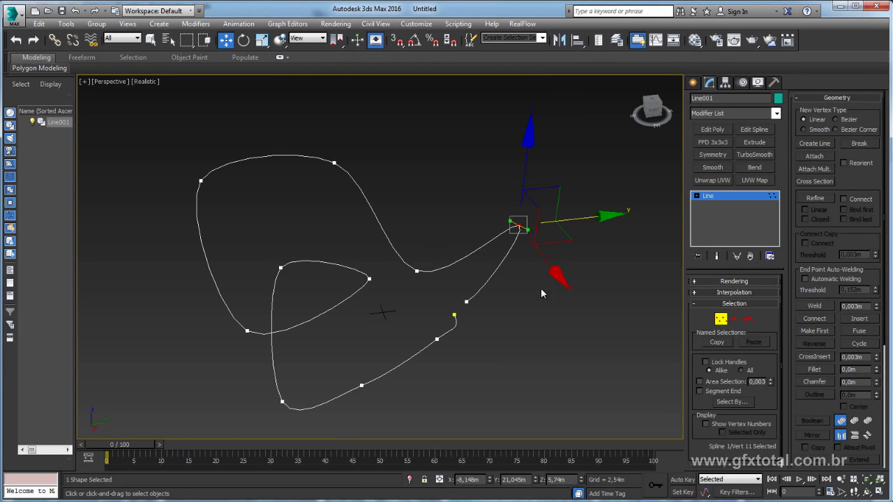
pyautogui.moveTo(507, 322)
pyautogui.keyDown('alt'); pyautogui.mouseDown(button='middle')
pyautogui.moveTo(502, 344)
pyautogui.moveTo(518, 369)
pyautogui.moveTo(492, 327)
pyautogui.moveTo(509, 301)
pyautogui.moveTo(494, 354)
pyautogui.moveTo(463, 343)
pyautogui.moveTo(422, 297)
pyautogui.mouseUp(button='middle'); pyautogui.keyUp('alt')
pyautogui.click(510, 302)
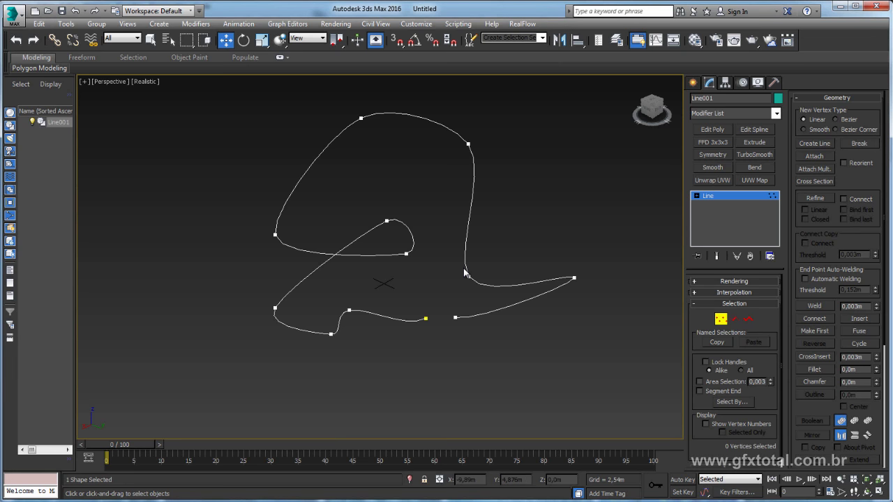
pyautogui.keyDown('alt'); pyautogui.moveTo(536, 240); pyautogui.dragTo(516, 237, button='middle'); pyautogui.keyUp('alt')
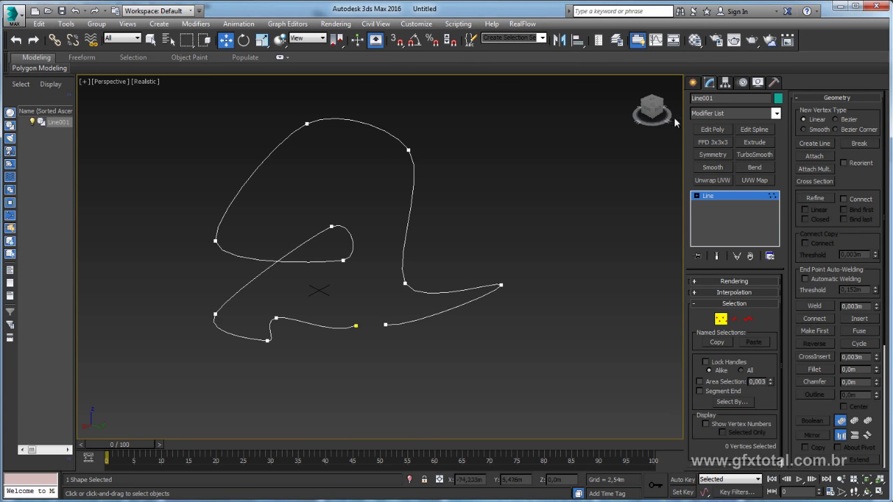
pyautogui.click(693, 82)
pyautogui.keyDown('alt'); pyautogui.moveTo(546, 189); pyautogui.dragTo(644, 245, button='middle'); pyautogui.keyUp('alt')
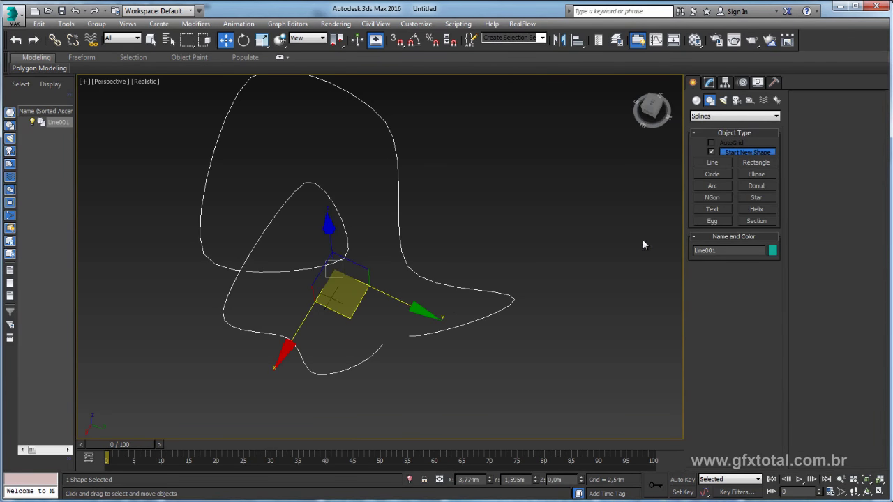
# Create a Teapot beside the spline and set its radius to 1.92m
pyautogui.click(696, 100)
pyautogui.keyDown('alt'); pyautogui.moveTo(536, 232); pyautogui.dragTo(706, 219, button='middle'); pyautogui.keyUp('alt')
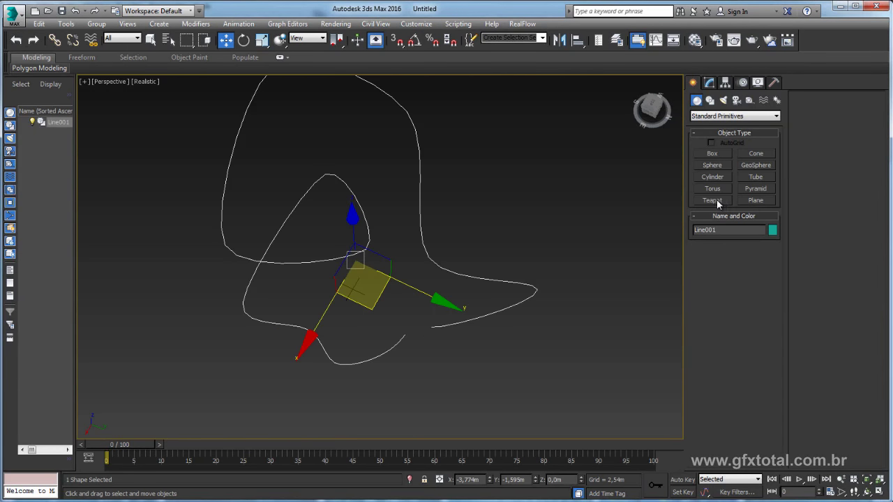
pyautogui.click(712, 201)
pyautogui.moveTo(554, 328)
pyautogui.mouseDown()
pyautogui.moveTo(527, 317)
pyautogui.moveTo(538, 321)
pyautogui.mouseUp()
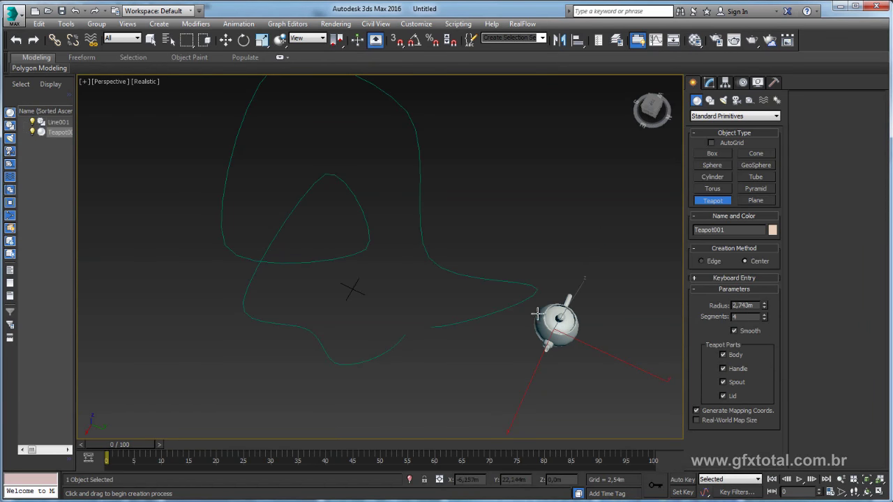
pyautogui.moveTo(538, 321)
pyautogui.keyDown('alt'); pyautogui.mouseDown(button='middle')
pyautogui.moveTo(574, 281)
pyautogui.moveTo(530, 277)
pyautogui.moveTo(541, 260)
pyautogui.mouseUp(button='middle'); pyautogui.keyUp('alt')
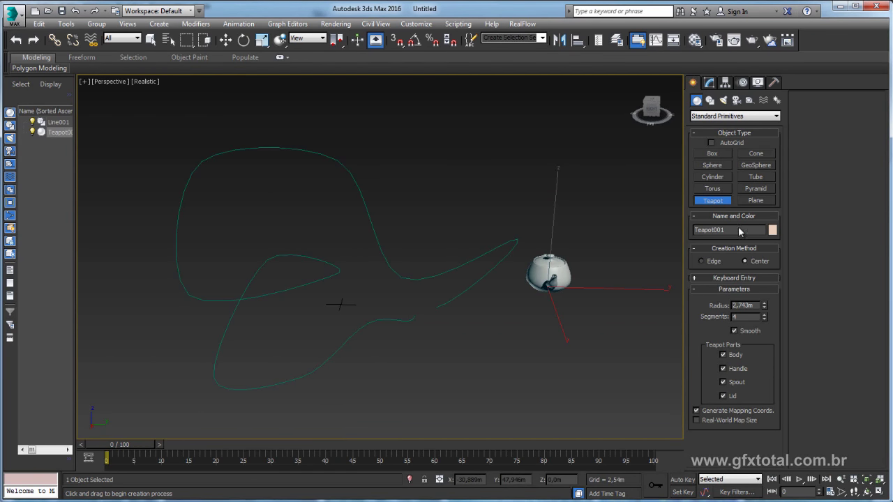
pyautogui.moveTo(764, 306); pyautogui.dragTo(765, 321)
pyautogui.keyDown('alt'); pyautogui.moveTo(462, 286); pyautogui.dragTo(445, 353, button='middle'); pyautogui.keyUp('alt')
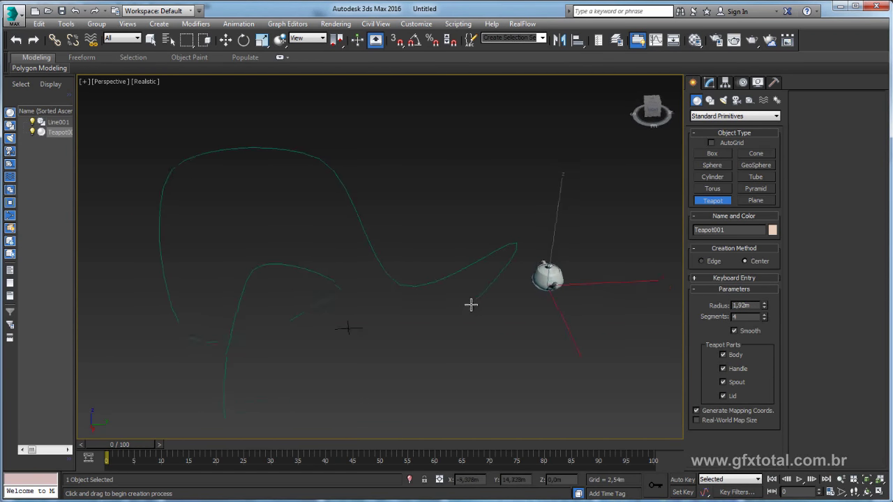
pyautogui.moveTo(328, 368)
pyautogui.keyDown('alt'); pyautogui.mouseDown(button='middle')
pyautogui.moveTo(371, 355)
pyautogui.moveTo(456, 295)
pyautogui.moveTo(446, 263)
pyautogui.moveTo(414, 338)
pyautogui.mouseUp(button='middle'); pyautogui.keyUp('alt')
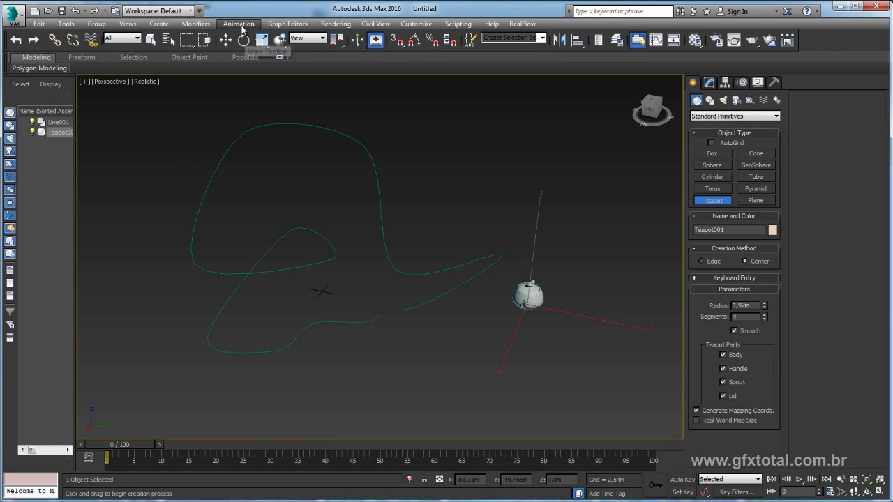
# Path-constrain the teapot to Line001, scrub to preview, then undo the constraint
pyautogui.click(239, 23)
pyautogui.moveTo(253, 83)
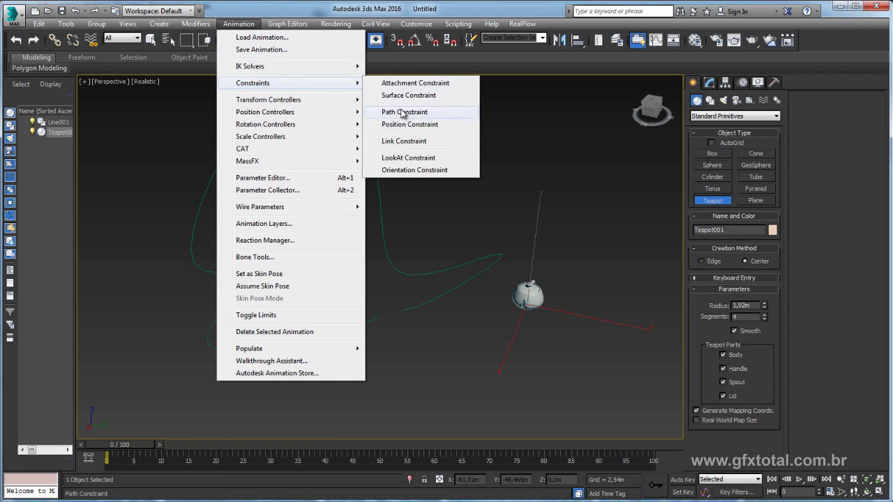
pyautogui.click(399, 112)
pyautogui.click(454, 288)
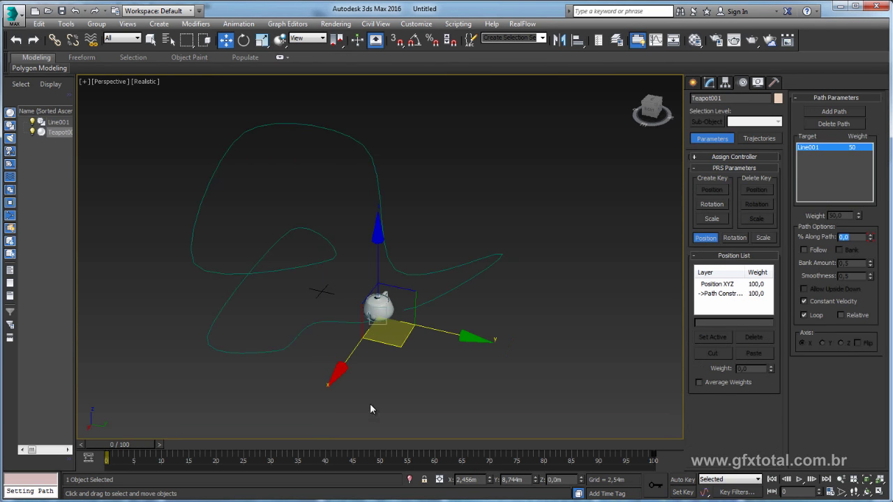
pyautogui.moveTo(135, 443)
pyautogui.mouseDown()
pyautogui.moveTo(491, 447)
pyautogui.moveTo(353, 445)
pyautogui.mouseUp()
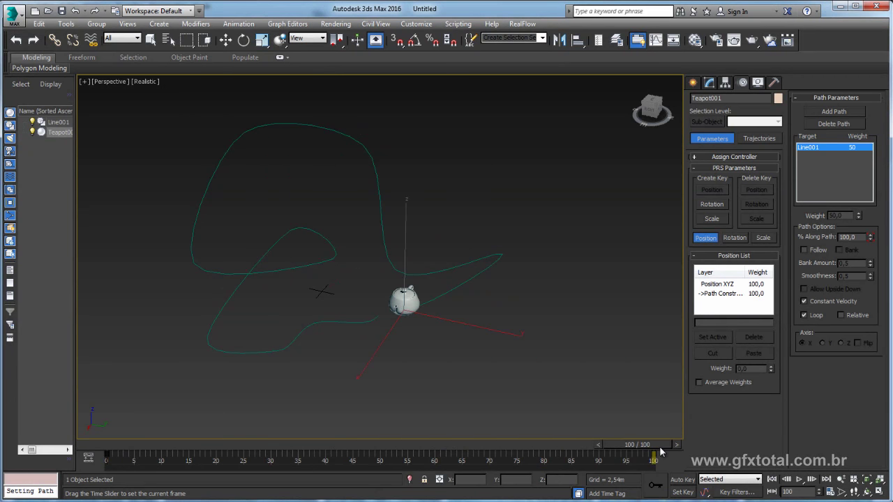
pyautogui.press('Home')
pyautogui.press('w')
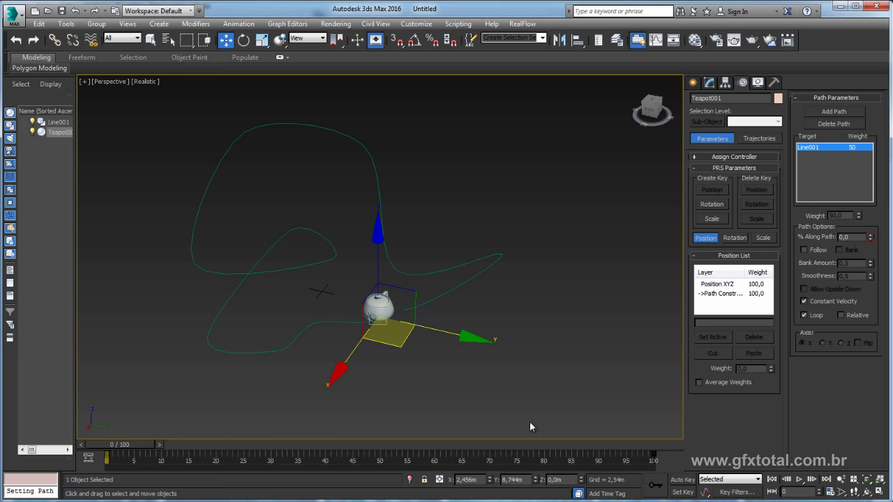
pyautogui.hotkey('ctrl', 'z')
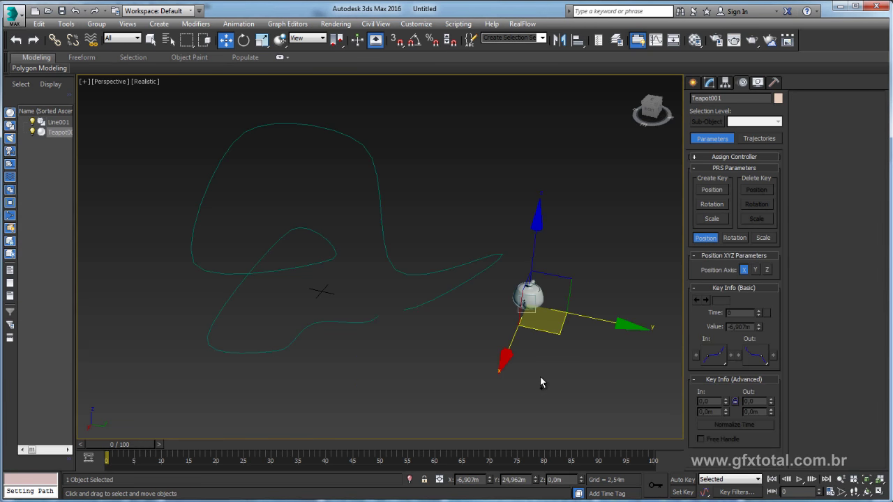
# Set the animation End Time to 600 frames
pyautogui.click(831, 493)
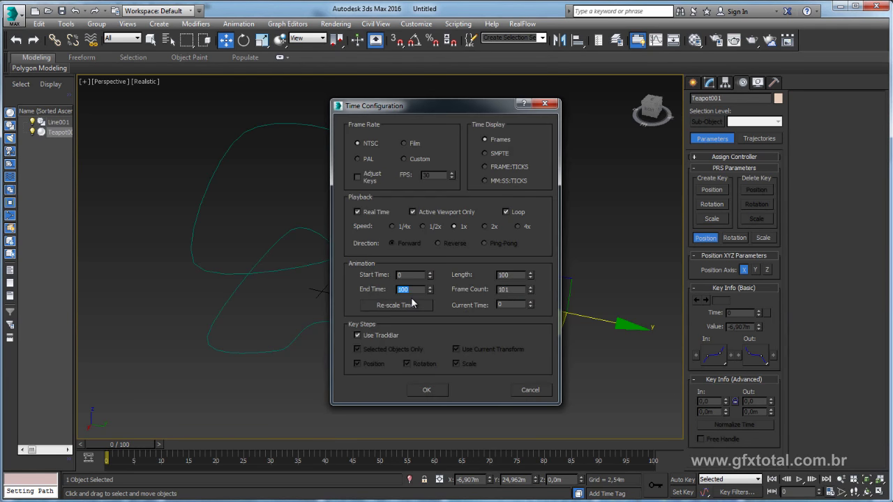
pyautogui.write('00')
pyautogui.click(427, 390)
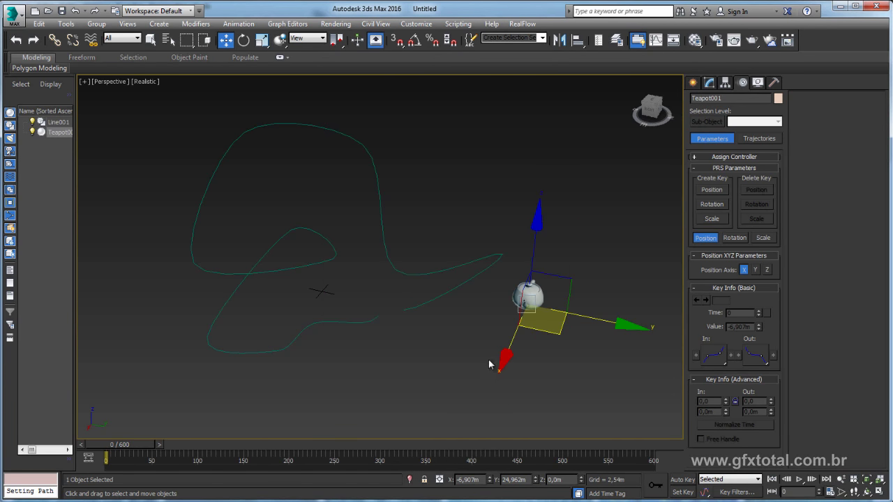
# Path-constrain Teapot001 to Line001 again and scrub to frame 221
pyautogui.click(247, 26)
pyautogui.moveTo(253, 83)
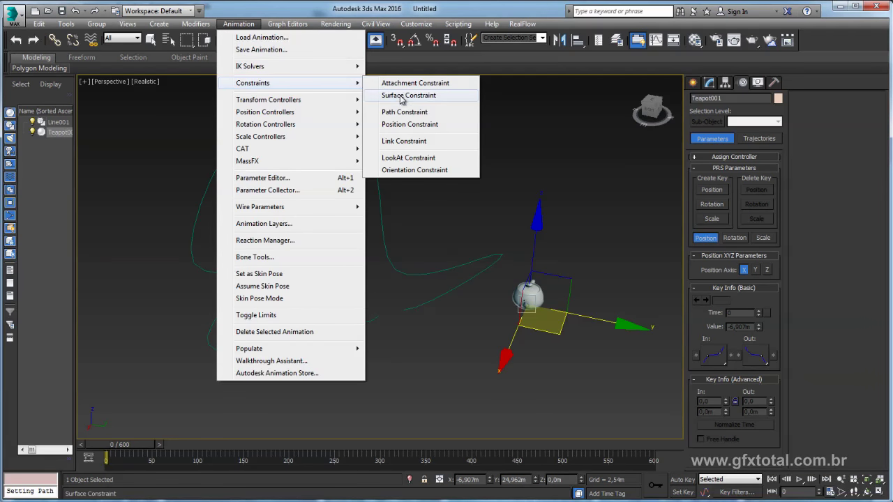
pyautogui.click(407, 115)
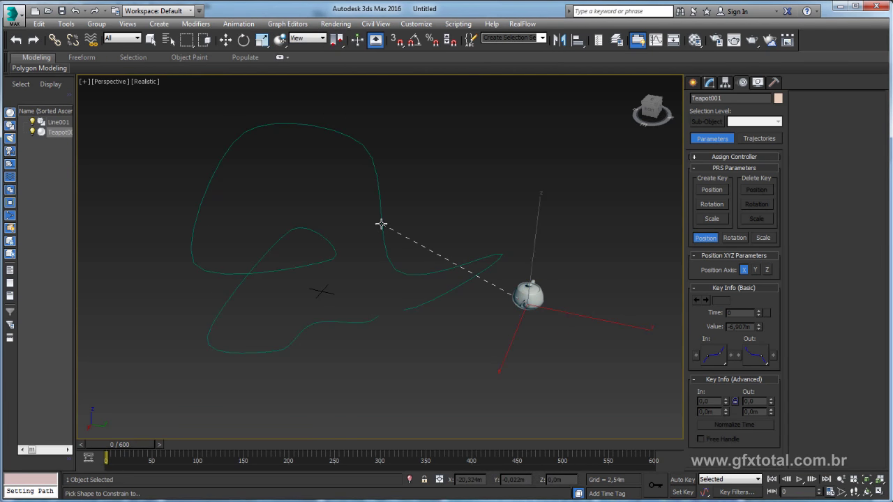
pyautogui.click(381, 224)
pyautogui.moveTo(134, 446)
pyautogui.mouseDown()
pyautogui.moveTo(327, 442)
pyautogui.moveTo(232, 432)
pyautogui.mouseUp()
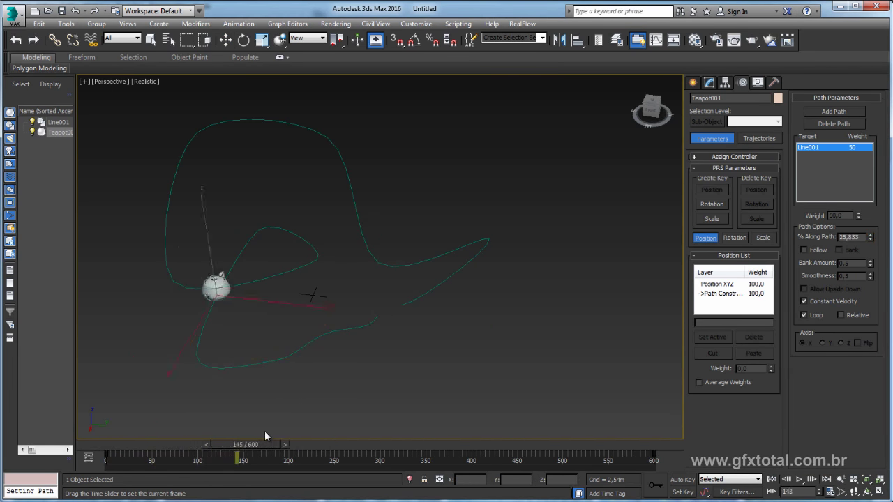
pyautogui.moveTo(232, 432); pyautogui.dragTo(323, 430)
pyautogui.press('w')
pyautogui.moveTo(298, 269)
pyautogui.keyDown('alt'); pyautogui.mouseDown(button='middle')
pyautogui.moveTo(291, 257)
pyautogui.moveTo(385, 356)
pyautogui.mouseUp(button='middle'); pyautogui.keyUp('alt')
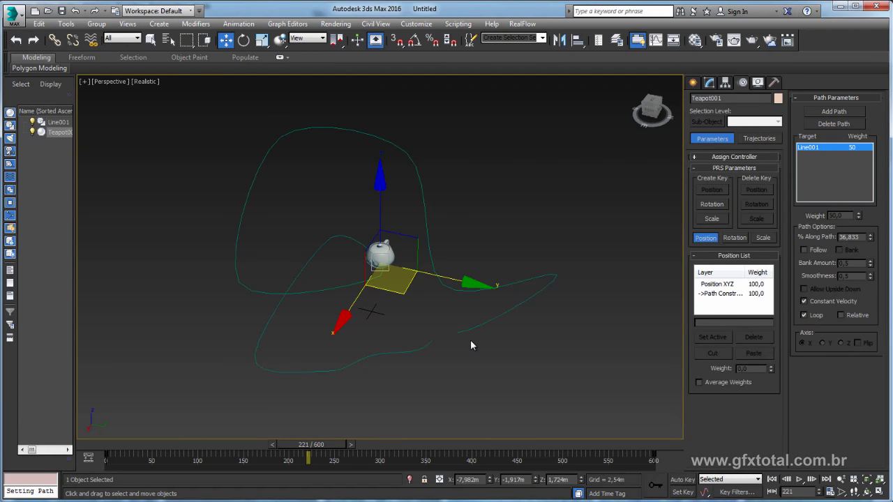
pyautogui.moveTo(470, 344); pyautogui.dragTo(545, 321, button='middle')
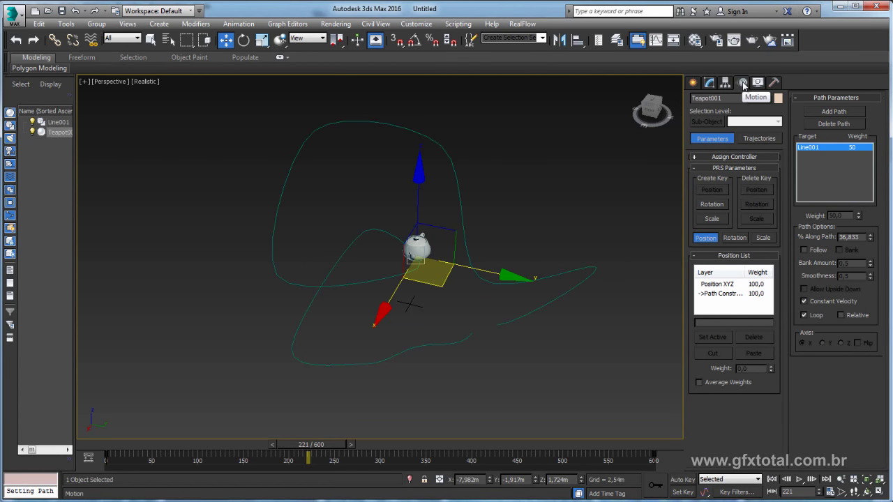
# Open the teapot's Motion settings and enable Follow on the path constraint
pyautogui.click(693, 83)
pyautogui.scroll(3, 614, 200)
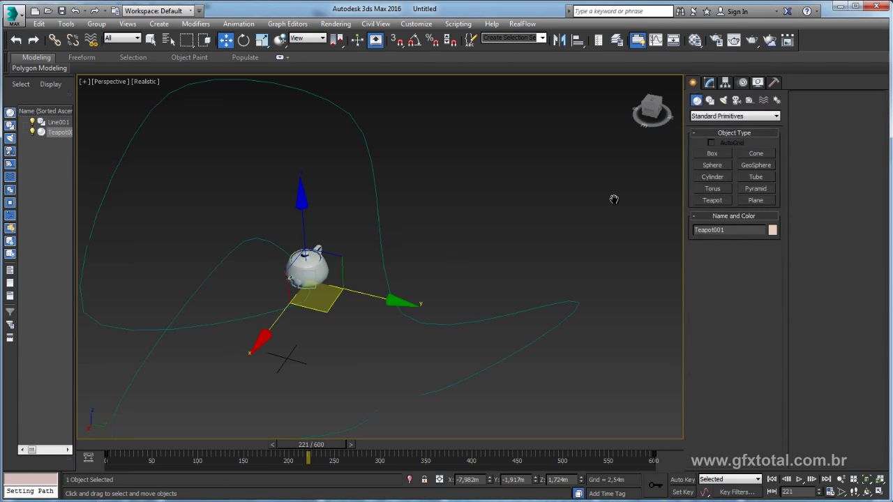
pyautogui.click(743, 83)
pyautogui.scroll(-3, 566, 205)
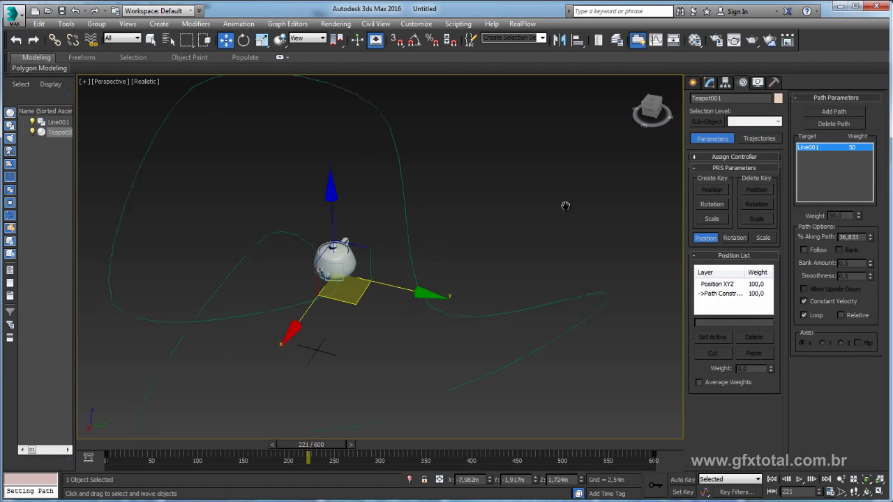
pyautogui.click(804, 251)
pyautogui.moveTo(491, 300); pyautogui.dragTo(516, 307, button='middle')
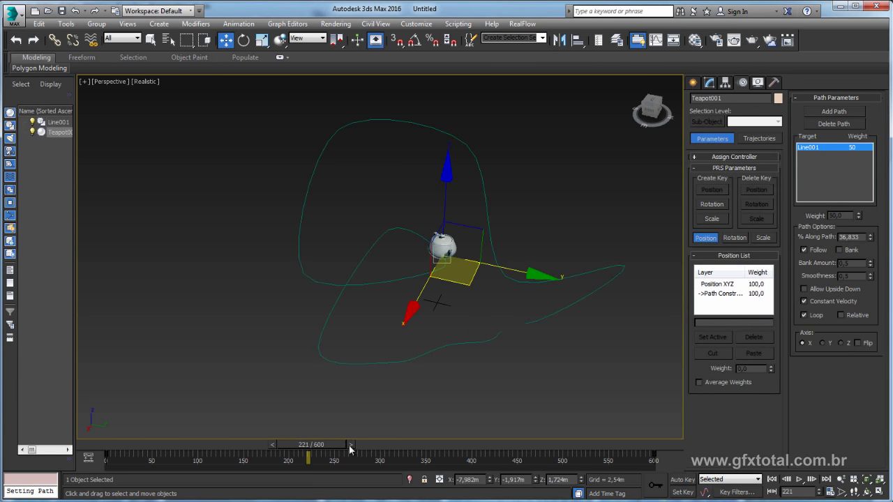
pyautogui.moveTo(350, 450)
pyautogui.mouseDown()
pyautogui.moveTo(151, 448)
pyautogui.moveTo(209, 449)
pyautogui.moveTo(191, 461)
pyautogui.moveTo(112, 457)
pyautogui.mouseUp()
# Try Y and then Z as the Follow axis, scrubbing to check the teapot's heading
pyautogui.press('w')
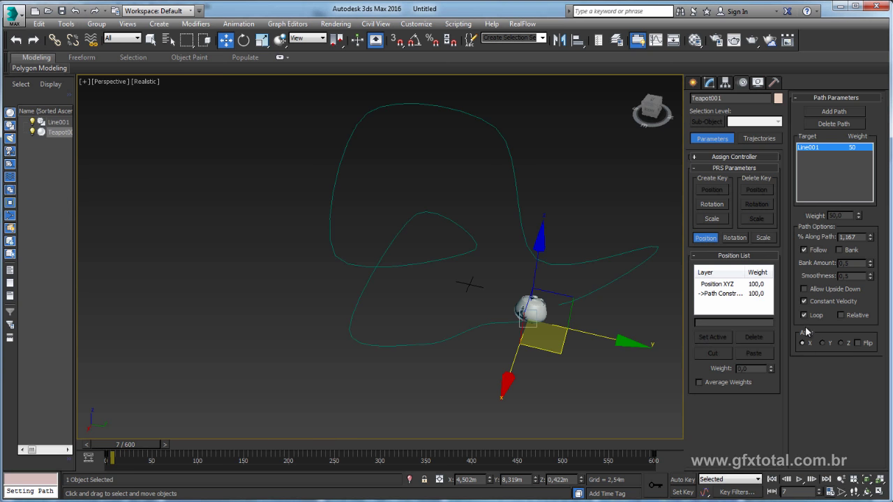
pyautogui.click(823, 343)
pyautogui.scroll(2, 546, 367)
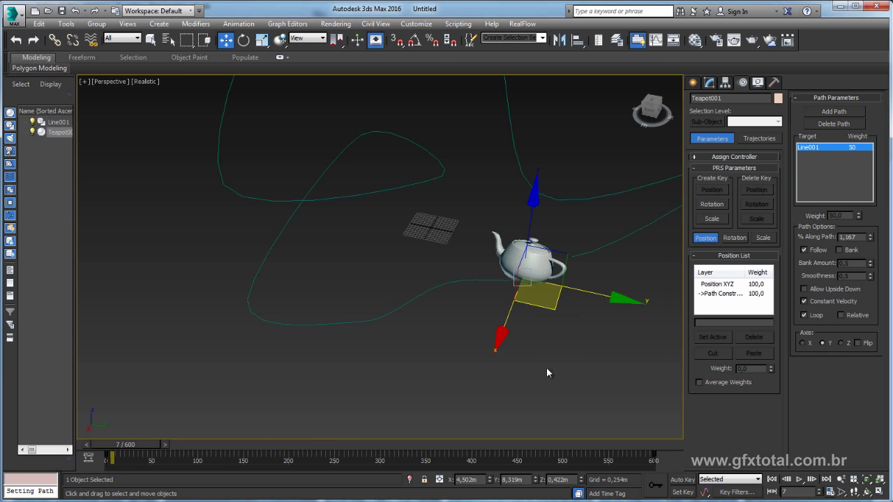
pyautogui.keyDown('alt'); pyautogui.moveTo(500, 376); pyautogui.dragTo(563, 389, button='middle'); pyautogui.keyUp('alt')
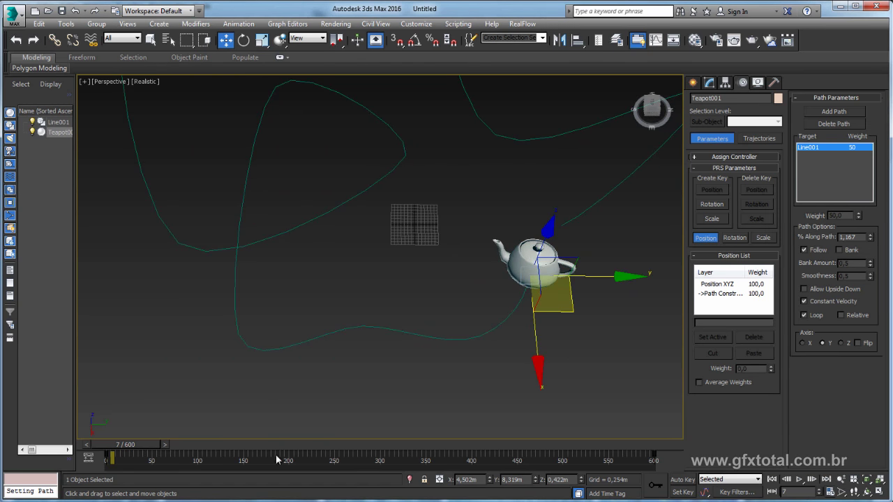
pyautogui.moveTo(146, 448); pyautogui.dragTo(168, 447)
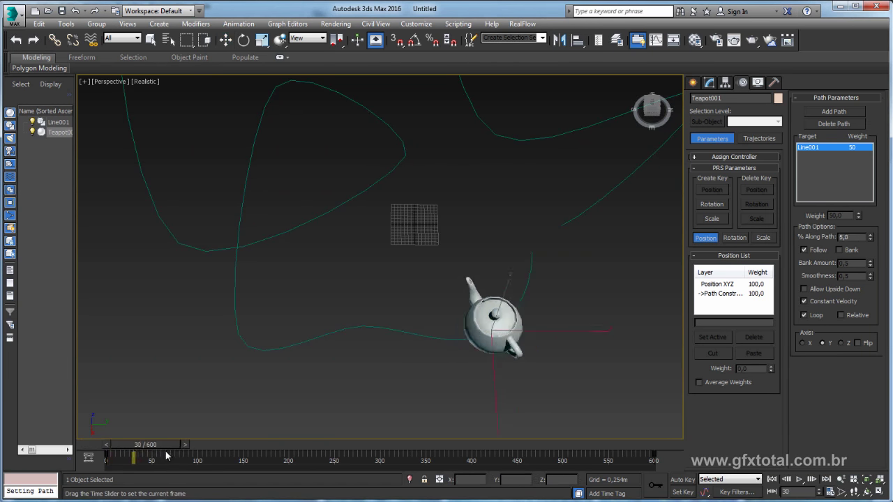
pyautogui.click(842, 343)
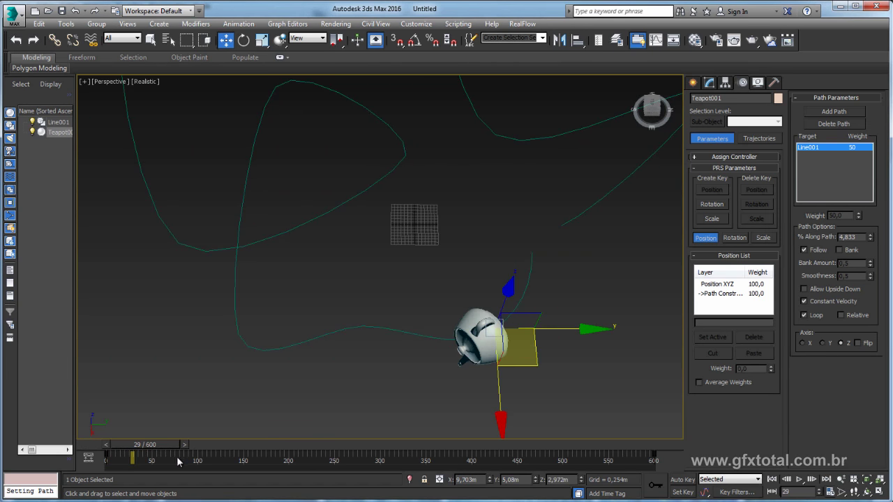
pyautogui.moveTo(178, 462); pyautogui.dragTo(143, 460)
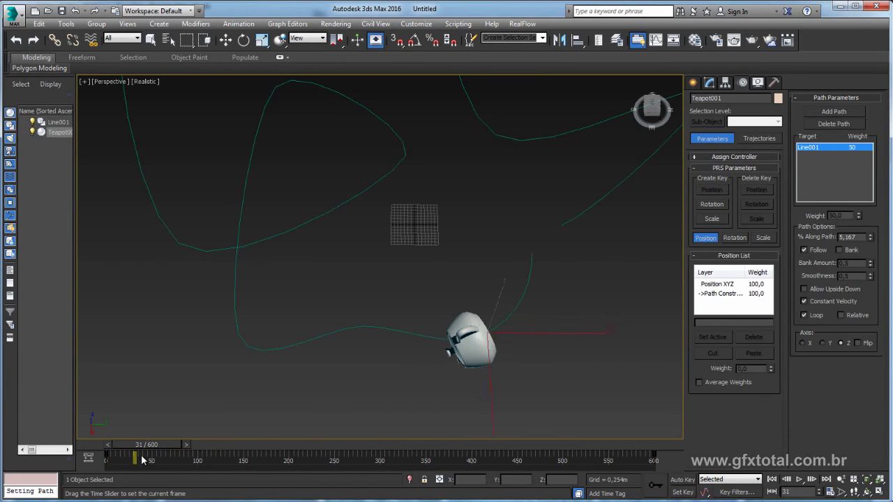
# Toggle Flip on and off, then undo to remove the path constraint
pyautogui.press('w')
pyautogui.keyDown('alt'); pyautogui.moveTo(530, 363); pyautogui.dragTo(641, 344, button='middle'); pyautogui.keyUp('alt')
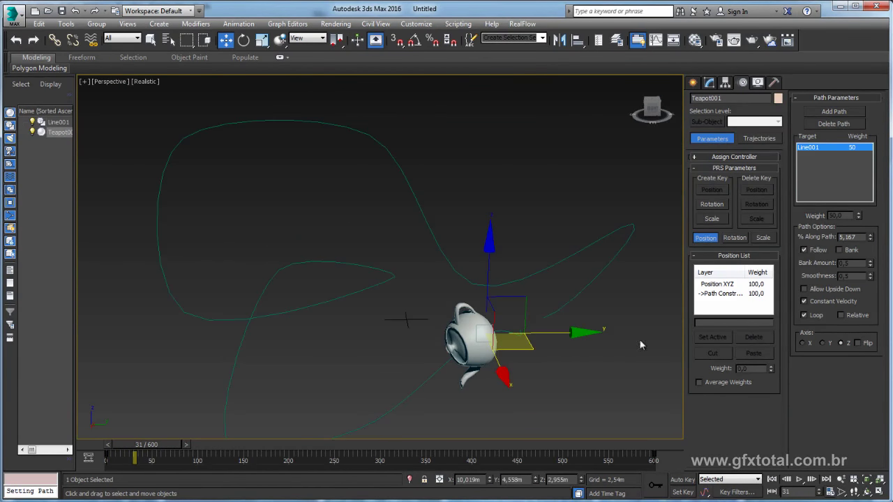
pyautogui.click(858, 343)
pyautogui.click(858, 344)
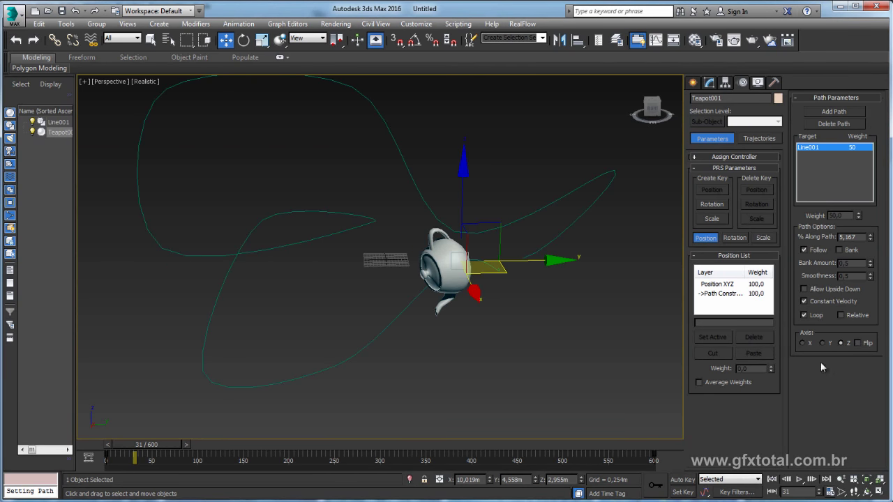
pyautogui.scroll(-1, 610, 302)
pyautogui.scroll(-2, 579, 312)
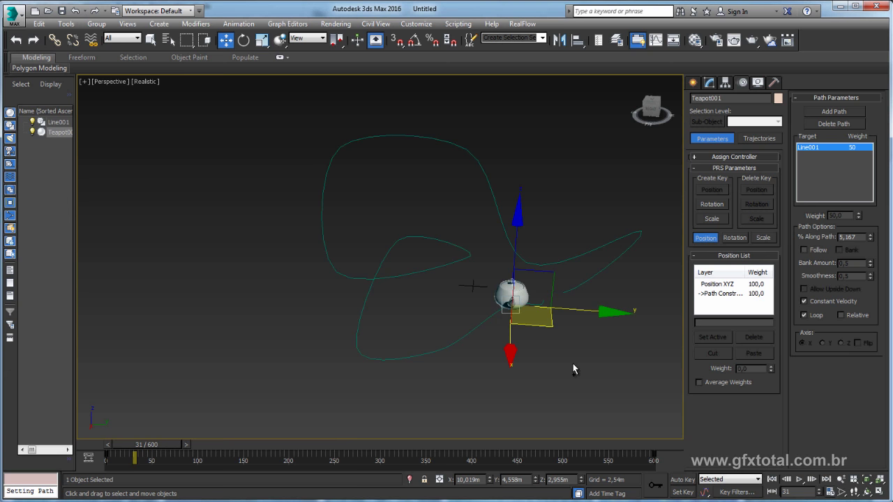
pyautogui.hotkey('ctrl', 'z')
# Reposition the teapot off its path and frame the scene
pyautogui.moveTo(575, 369)
pyautogui.keyDown('alt'); pyautogui.mouseDown(button='middle')
pyautogui.moveTo(433, 355)
pyautogui.moveTo(539, 375)
pyautogui.moveTo(531, 323)
pyautogui.mouseUp(button='middle'); pyautogui.keyUp('alt')
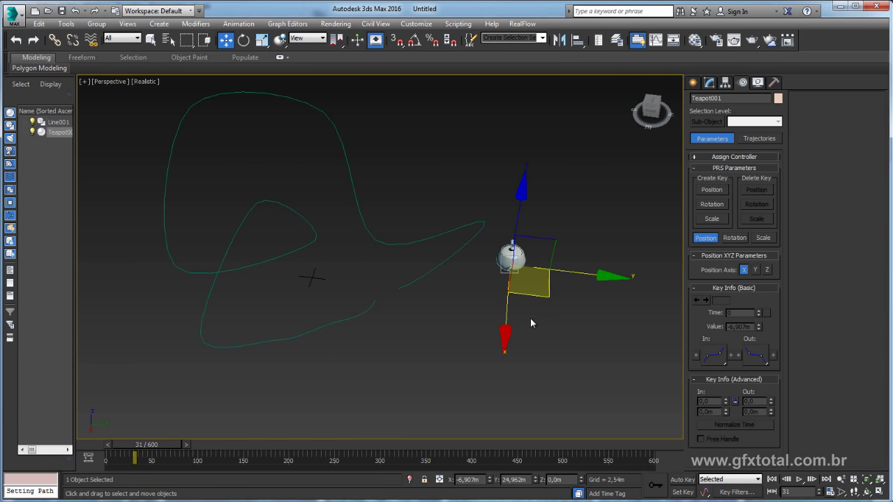
pyautogui.moveTo(547, 296); pyautogui.dragTo(567, 326)
pyautogui.moveTo(468, 336)
pyautogui.keyDown('alt'); pyautogui.mouseDown(button='middle')
pyautogui.moveTo(482, 336)
pyautogui.moveTo(479, 320)
pyautogui.moveTo(434, 403)
pyautogui.moveTo(430, 335)
pyautogui.mouseUp(button='middle'); pyautogui.keyUp('alt')
pyautogui.scroll(-2, 430, 335)
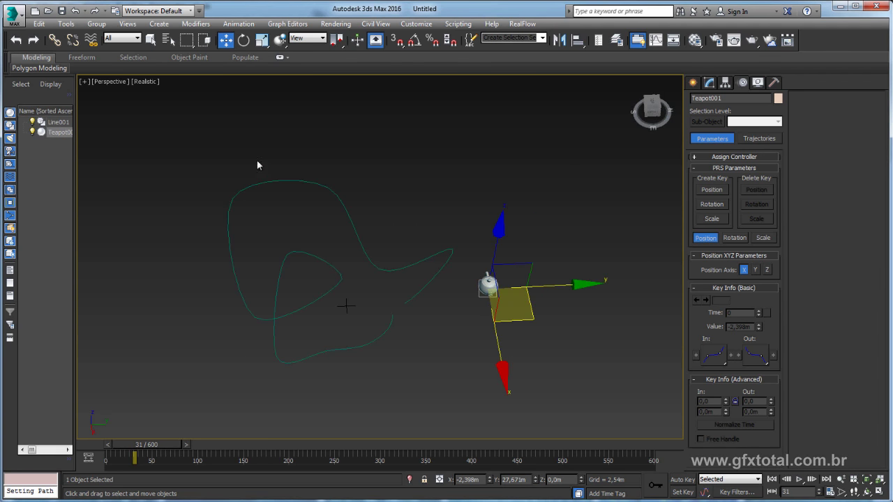
pyautogui.moveTo(494, 195); pyautogui.dragTo(475, 184, button='middle')
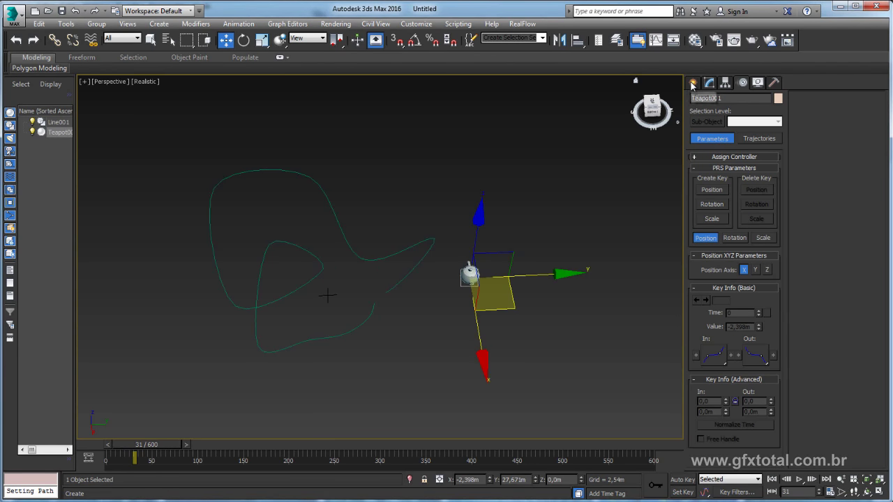
# Draw a PF Source emitter in the viewport and scrub to frame 41 to see particles
pyautogui.click(693, 83)
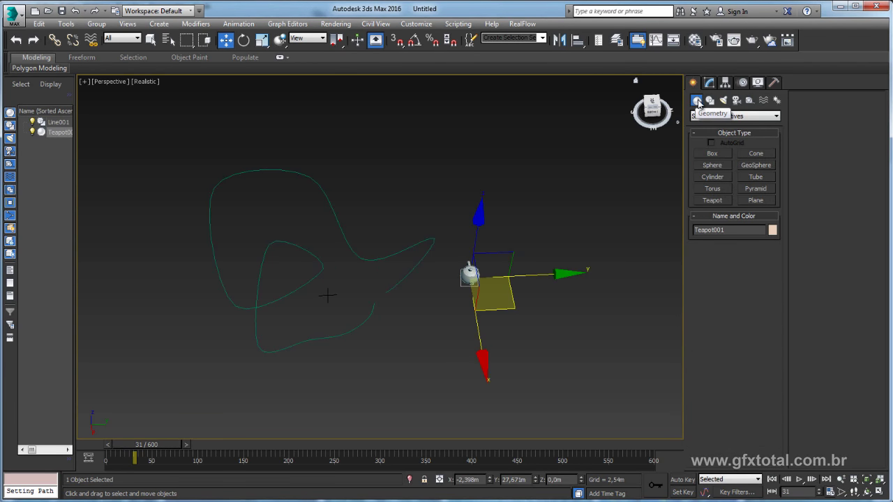
pyautogui.click(713, 117)
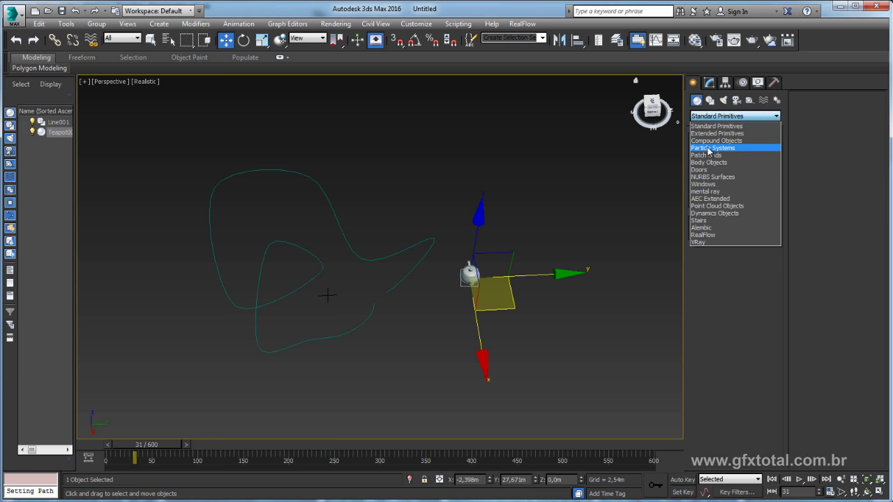
pyautogui.click(710, 148)
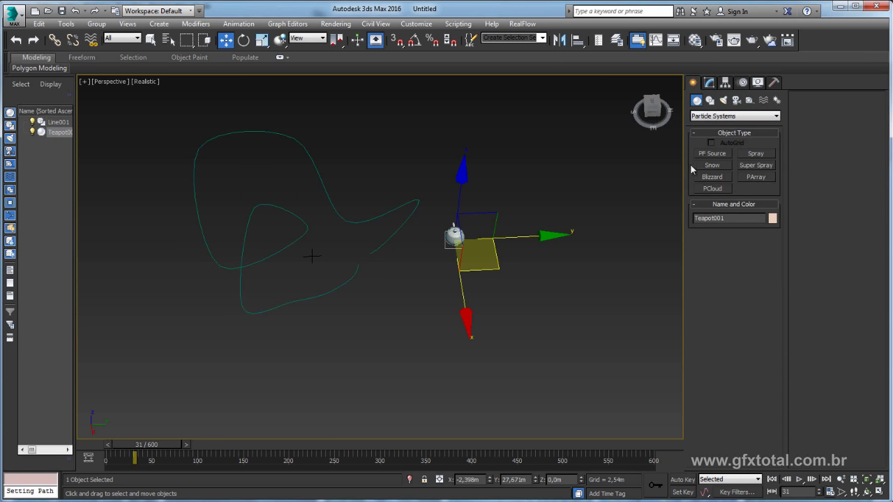
pyautogui.click(712, 154)
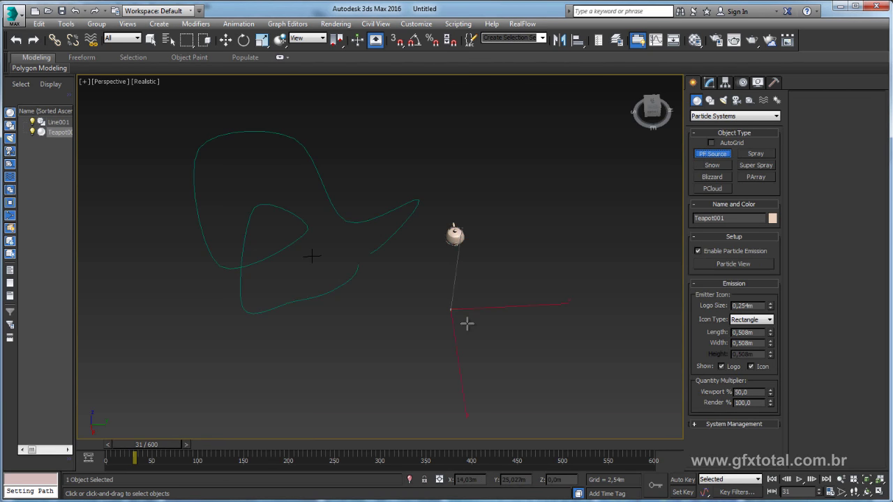
pyautogui.moveTo(453, 306); pyautogui.dragTo(510, 350)
pyautogui.moveTo(510, 350)
pyautogui.mouseDown(button='middle')
pyautogui.moveTo(559, 326)
pyautogui.moveTo(280, 430)
pyautogui.mouseUp(button='middle')
pyautogui.moveTo(154, 450)
pyautogui.mouseDown()
pyautogui.moveTo(293, 460)
pyautogui.moveTo(154, 464)
pyautogui.mouseUp()
pyautogui.keyDown('alt'); pyautogui.moveTo(385, 383); pyautogui.dragTo(456, 369, button='middle'); pyautogui.keyUp('alt')
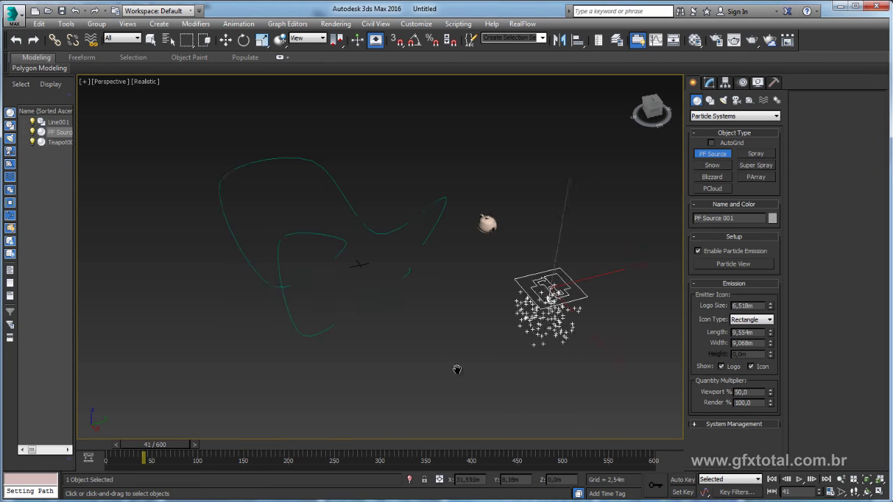
# Open Particle View and inspect Birth 001 (200 particles, frames 0–30) and Position Icon 001
pyautogui.click(725, 263)
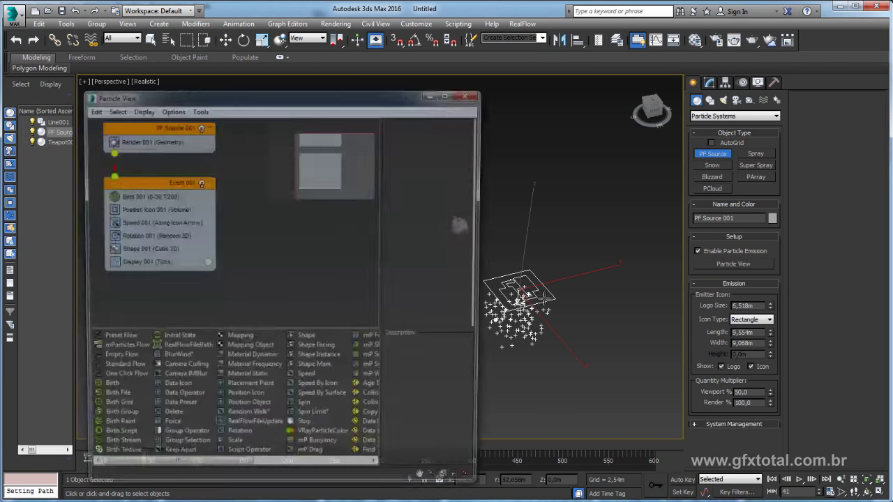
pyautogui.moveTo(274, 100); pyautogui.dragTo(262, 79)
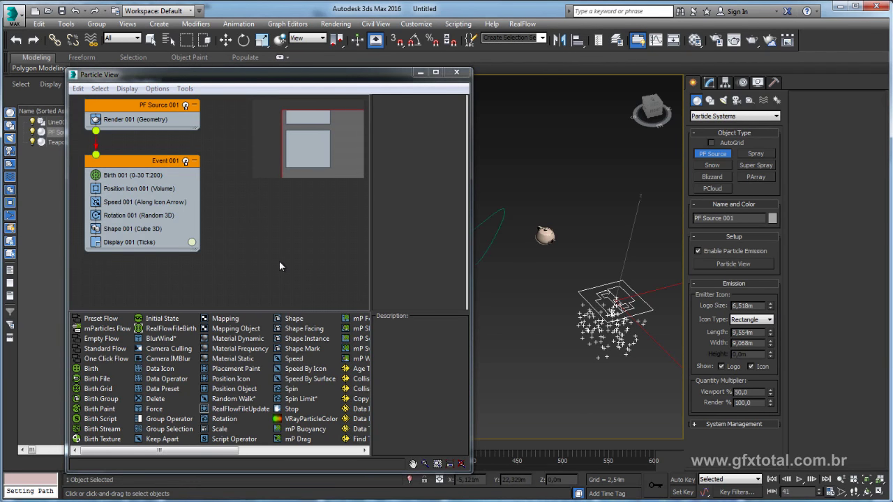
pyautogui.keyDown('alt'); pyautogui.moveTo(535, 254); pyautogui.dragTo(586, 244, button='middle'); pyautogui.keyUp('alt')
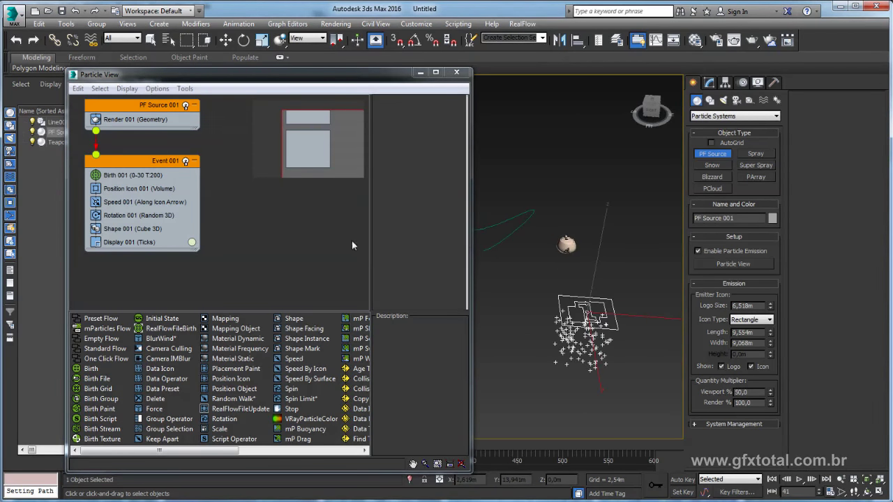
pyautogui.click(130, 178)
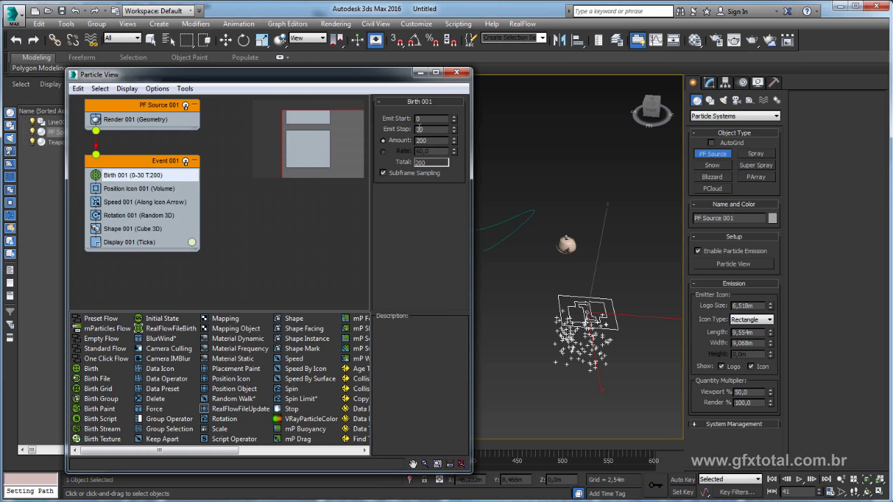
pyautogui.click(120, 190)
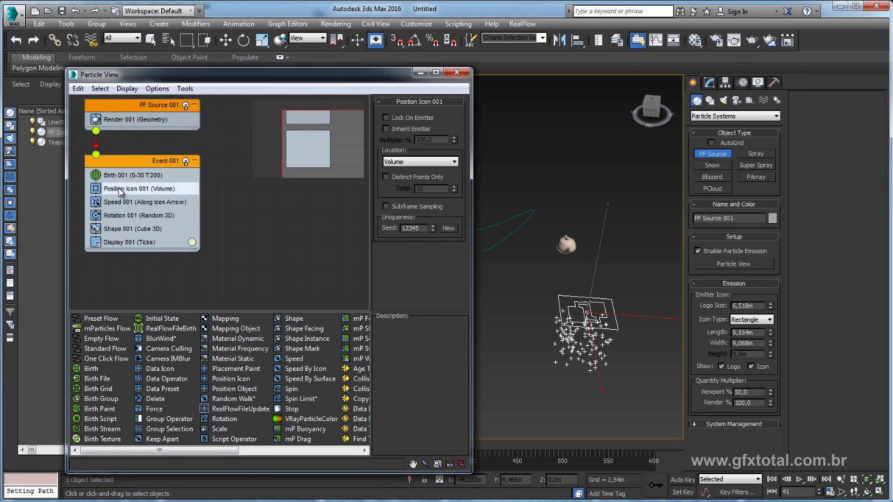
# Review the Speed 001, Rotation 001 and Shape 001 (3D Cube, 0,254m) operators
pyautogui.keyDown('alt'); pyautogui.moveTo(618, 285); pyautogui.dragTo(616, 300, button='middle'); pyautogui.keyUp('alt')
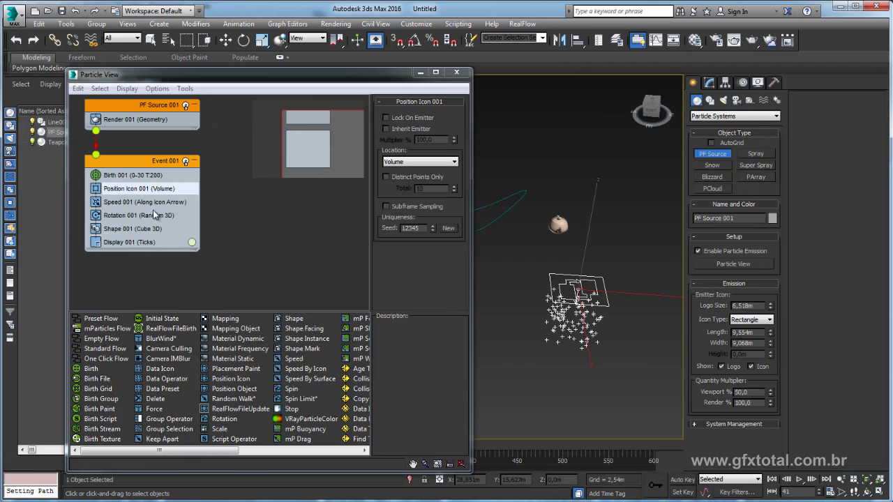
pyautogui.click(122, 203)
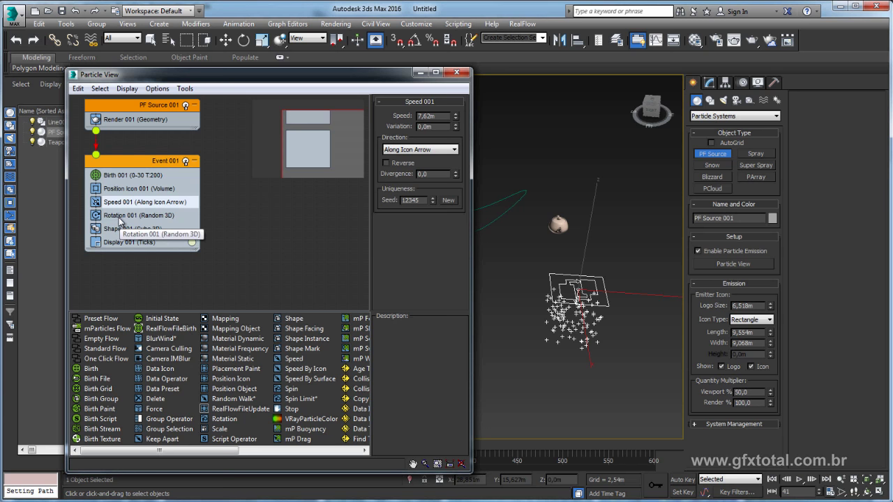
pyautogui.click(120, 219)
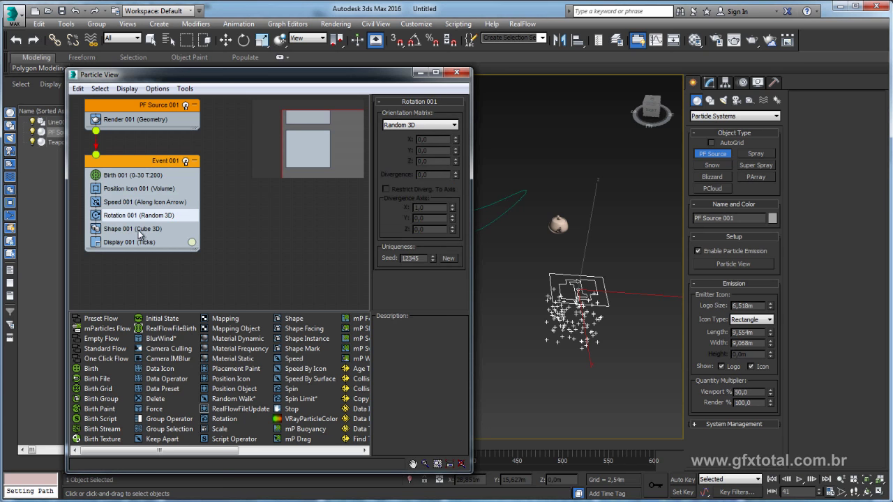
pyautogui.click(123, 234)
pyautogui.moveTo(265, 235); pyautogui.dragTo(298, 249, button='middle')
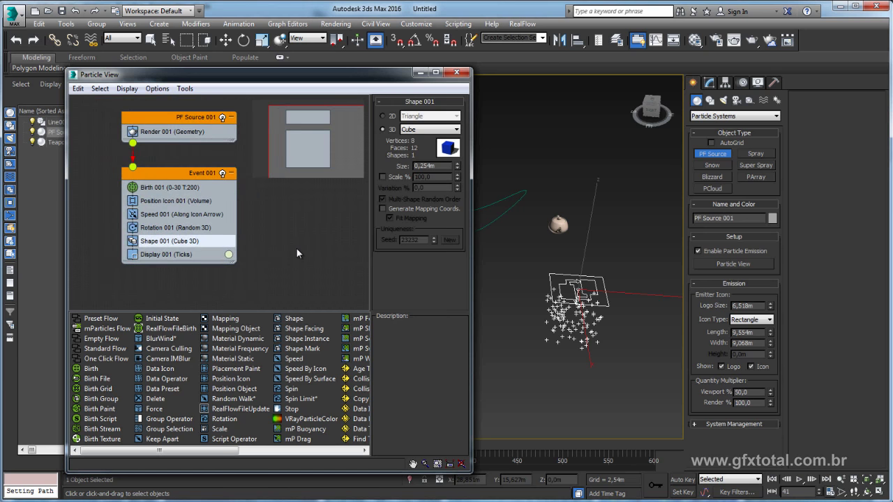
# Disable Speed 001 and shrink the Particle View window
pyautogui.click(133, 216)
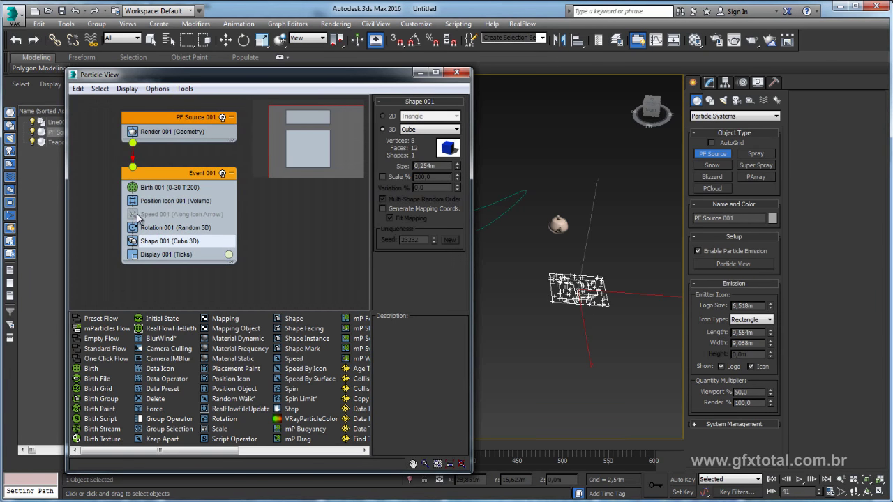
pyautogui.click(151, 217)
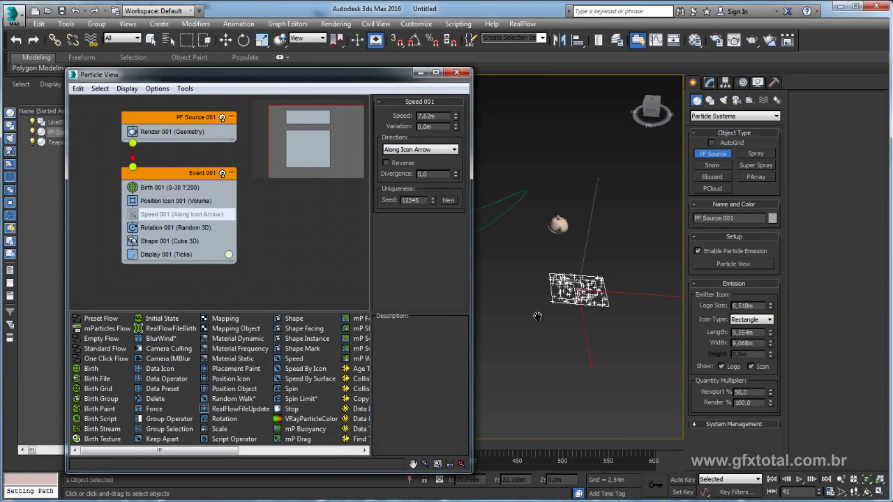
pyautogui.keyDown('alt'); pyautogui.moveTo(538, 319); pyautogui.dragTo(528, 339, button='middle'); pyautogui.keyUp('alt')
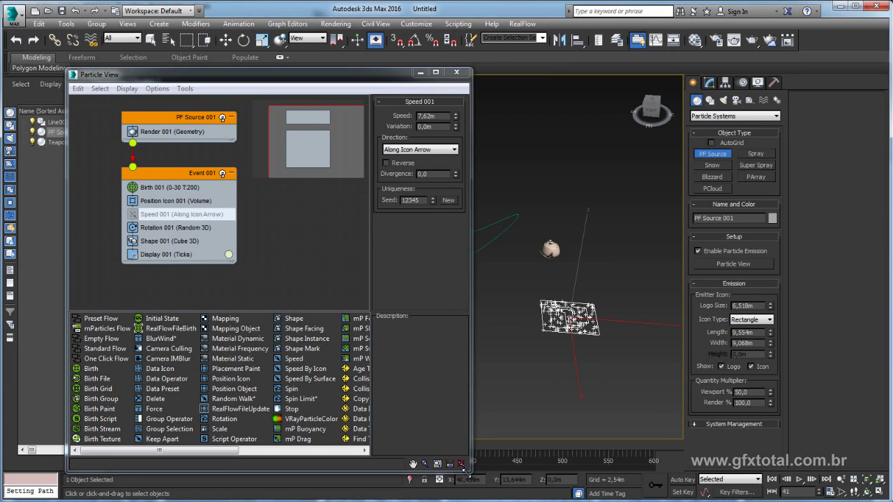
pyautogui.moveTo(466, 467); pyautogui.dragTo(454, 437)
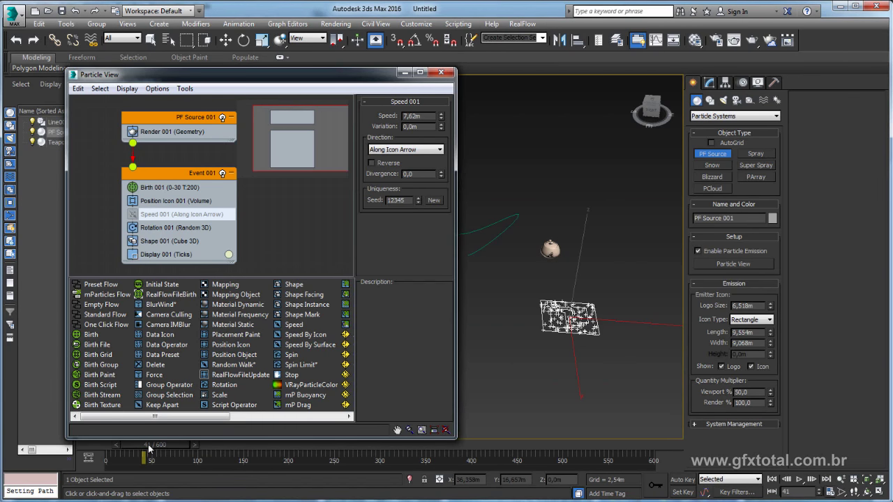
# Move Particle View left so the emitter and green spline show, then drag in Speed By Icon
pyautogui.moveTo(149, 450)
pyautogui.mouseDown()
pyautogui.moveTo(106, 458)
pyautogui.moveTo(301, 461)
pyautogui.moveTo(112, 460)
pyautogui.mouseUp()
pyautogui.scroll(2, 593, 351)
pyautogui.scroll(3, 593, 351)
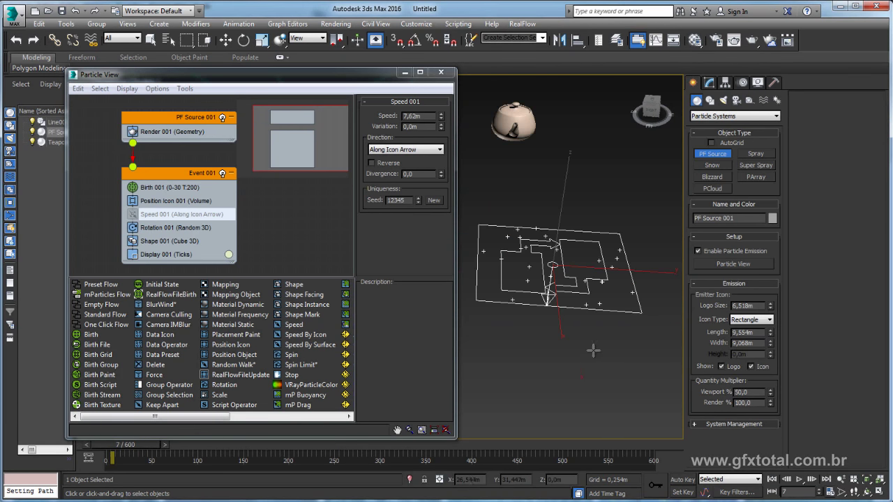
pyautogui.keyDown('alt'); pyautogui.moveTo(593, 351); pyautogui.dragTo(524, 223, button='middle'); pyautogui.keyUp('alt')
pyautogui.moveTo(356, 87); pyautogui.dragTo(333, 86)
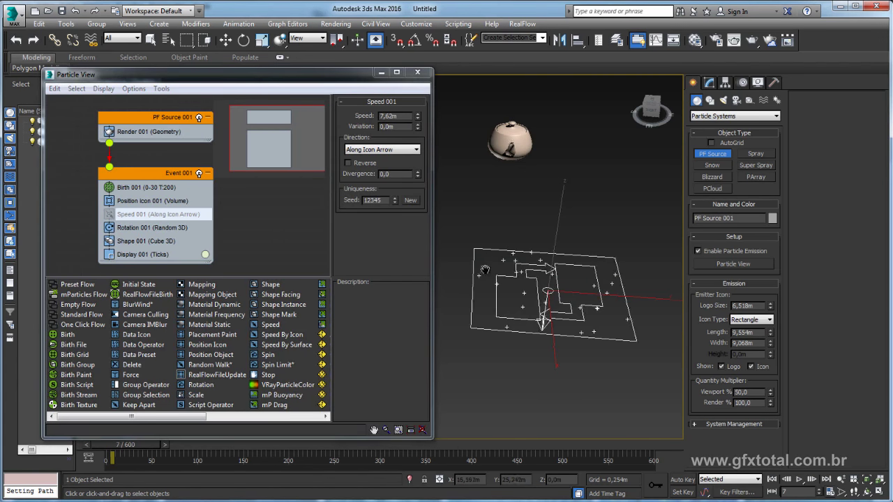
pyautogui.moveTo(547, 286)
pyautogui.keyDown('alt'); pyautogui.mouseDown(button='middle')
pyautogui.moveTo(490, 273)
pyautogui.moveTo(556, 301)
pyautogui.moveTo(542, 315)
pyautogui.mouseUp(button='middle'); pyautogui.keyUp('alt')
pyautogui.scroll(-3, 551, 304)
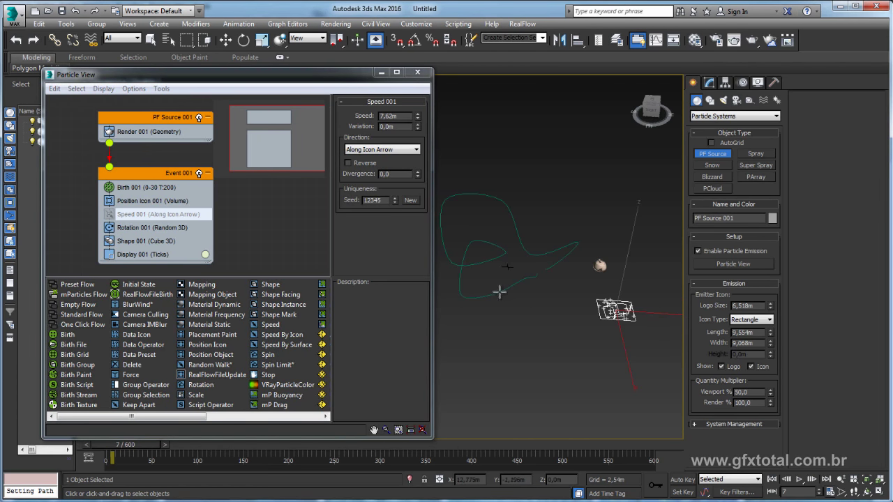
pyautogui.moveTo(490, 277); pyautogui.dragTo(512, 301, button='middle')
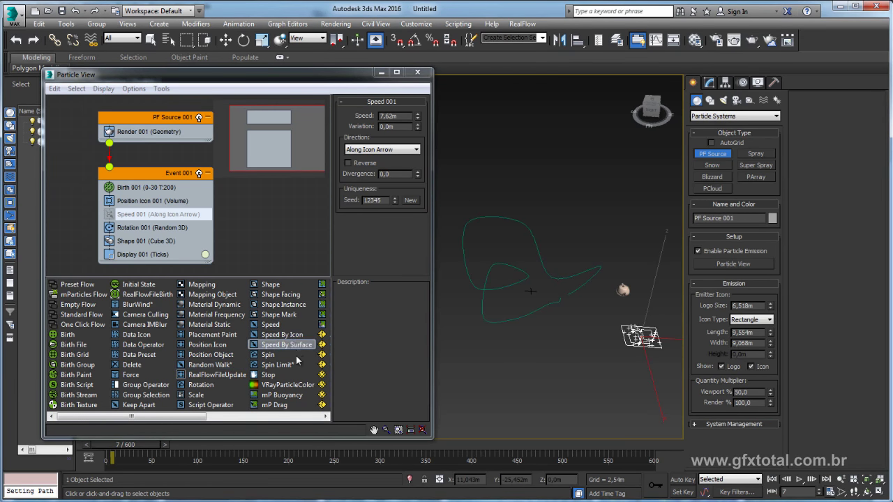
pyautogui.moveTo(282, 340)
pyautogui.mouseDown()
pyautogui.moveTo(142, 212)
pyautogui.moveTo(148, 220)
pyautogui.mouseUp()
# Drop Speed By Icon 001 into Event 001 above the disabled Speed 001 and view its parameters
pyautogui.click(138, 217)
pyautogui.click(126, 229)
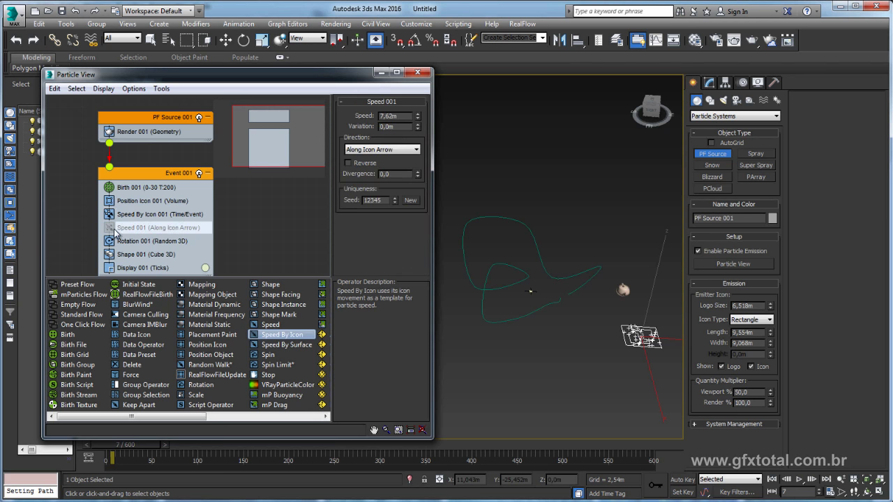
pyautogui.click(132, 217)
pyautogui.scroll(3, 530, 282)
pyautogui.scroll(3, 520, 287)
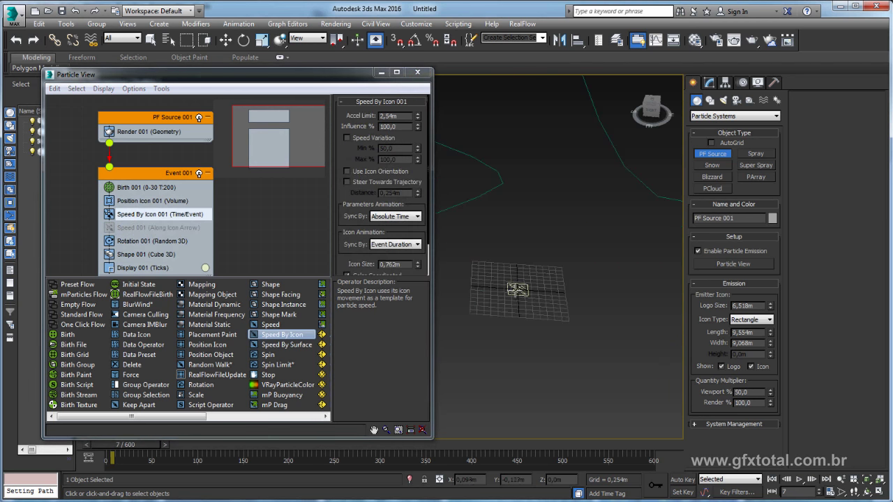
pyautogui.scroll(3, 520, 287)
pyautogui.scroll(3, 504, 294)
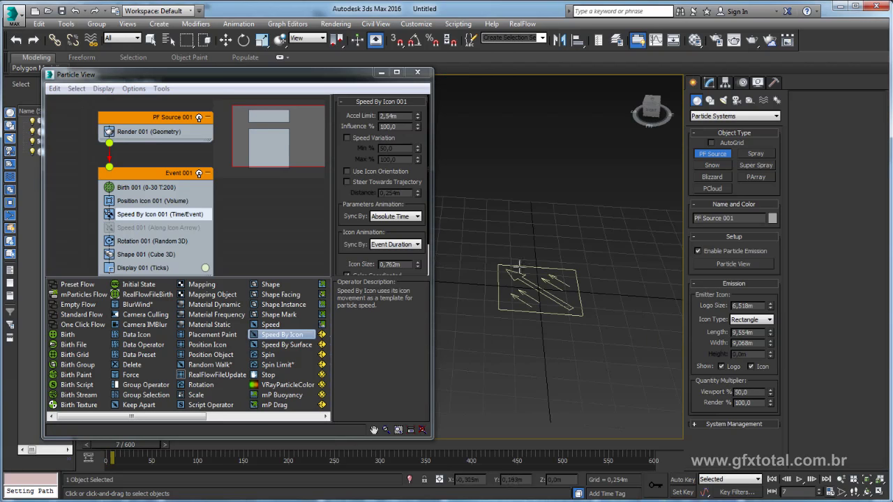
# Scrub the animation to around frame 225 to preview particle motion
pyautogui.scroll(-3, 498, 297)
pyautogui.scroll(-3, 516, 296)
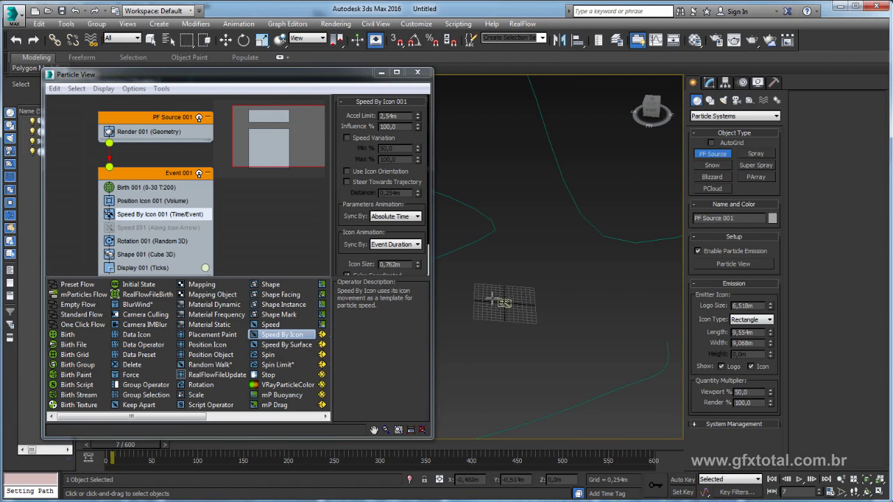
pyautogui.scroll(-3, 503, 303)
pyautogui.scroll(-2, 531, 281)
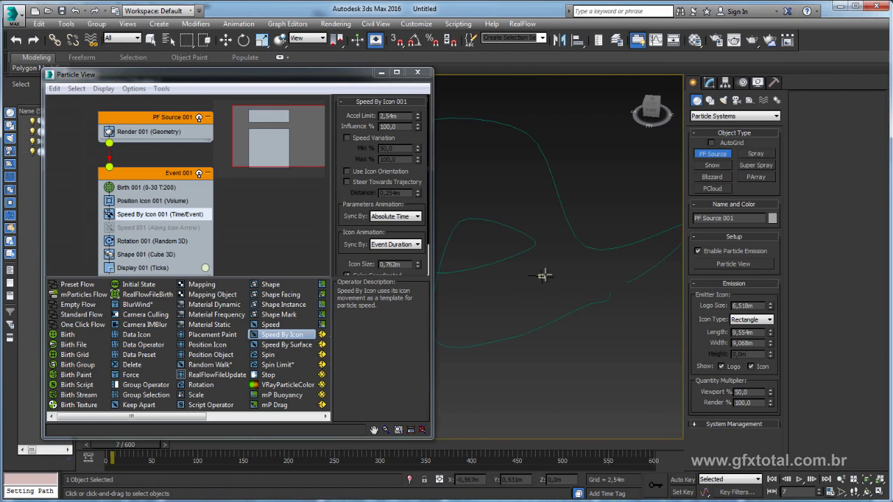
pyautogui.scroll(-3, 542, 276)
pyautogui.moveTo(163, 457); pyautogui.dragTo(315, 462)
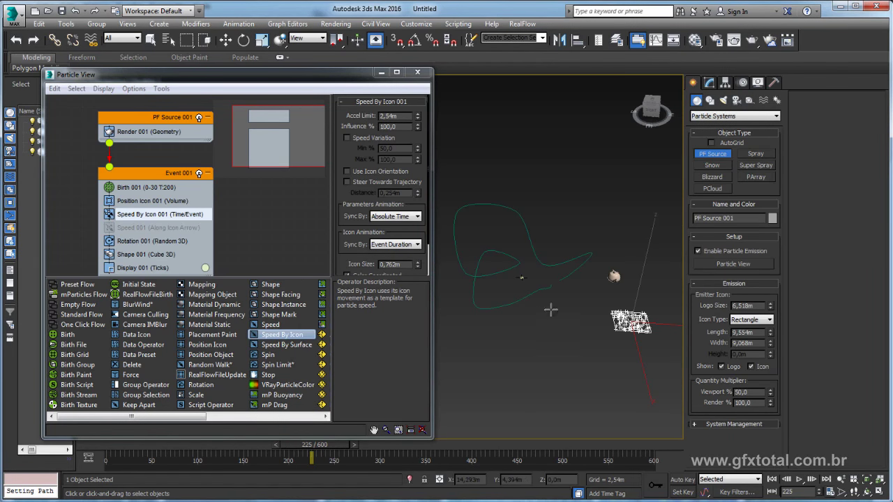
pyautogui.moveTo(550, 309); pyautogui.dragTo(542, 340, button='middle')
# Select the Speed By Icon helper at frame 0 and turn on Auto Key
pyautogui.press('w')
pyautogui.click(514, 311)
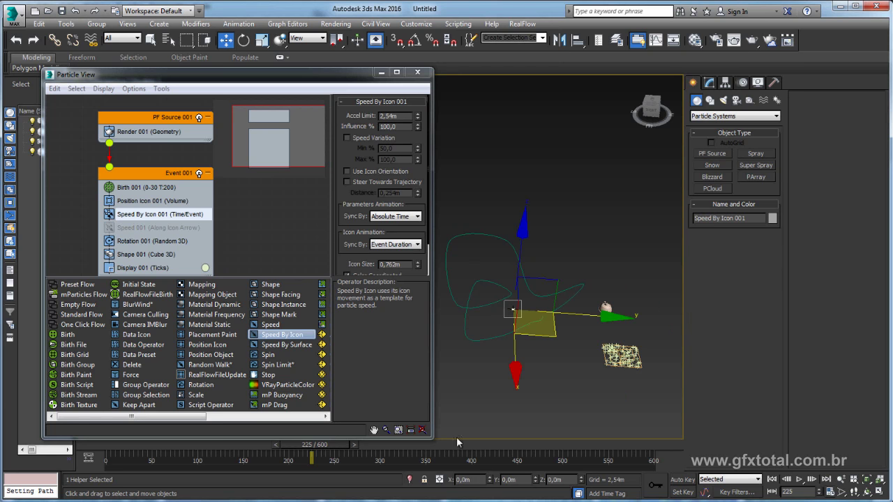
pyautogui.press('Home')
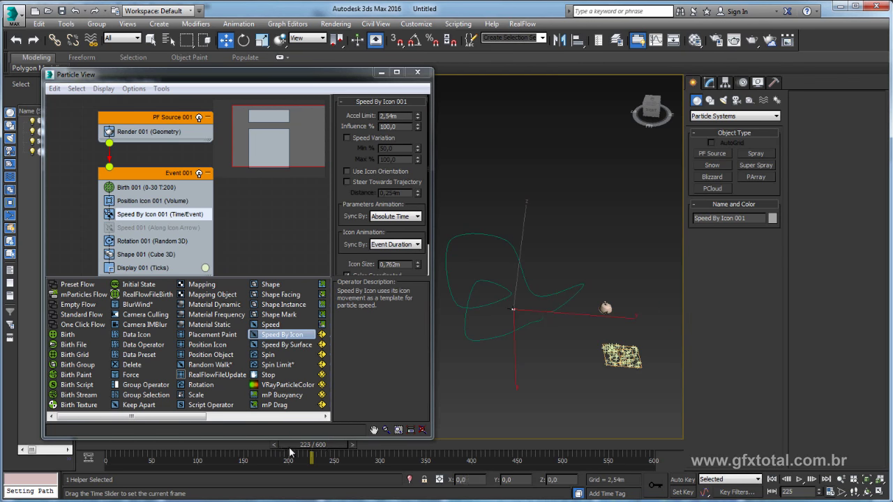
pyautogui.click(681, 481)
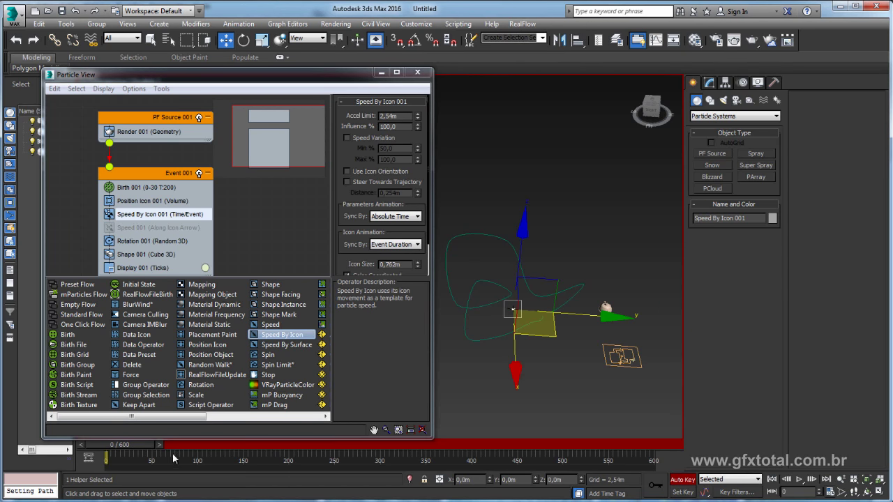
# Move the helper to new positions at frames 117, 295 and 464, then scrub back to review
pyautogui.moveTo(139, 444); pyautogui.dragTo(220, 444)
pyautogui.moveTo(556, 318)
pyautogui.mouseDown()
pyautogui.moveTo(556, 283)
pyautogui.moveTo(611, 204)
pyautogui.moveTo(481, 279)
pyautogui.mouseUp()
pyautogui.click(375, 445)
pyautogui.moveTo(376, 445); pyautogui.dragTo(531, 445)
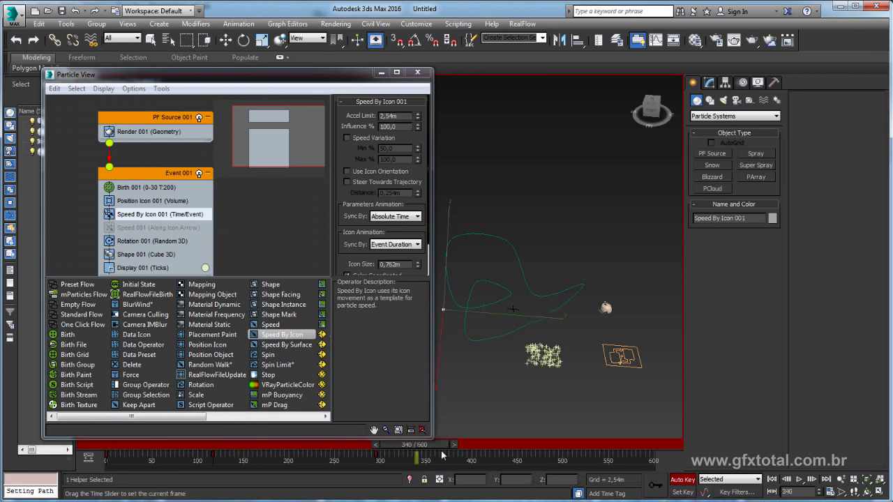
pyautogui.moveTo(559, 220)
pyautogui.mouseDown()
pyautogui.moveTo(481, 282)
pyautogui.moveTo(505, 375)
pyautogui.mouseUp()
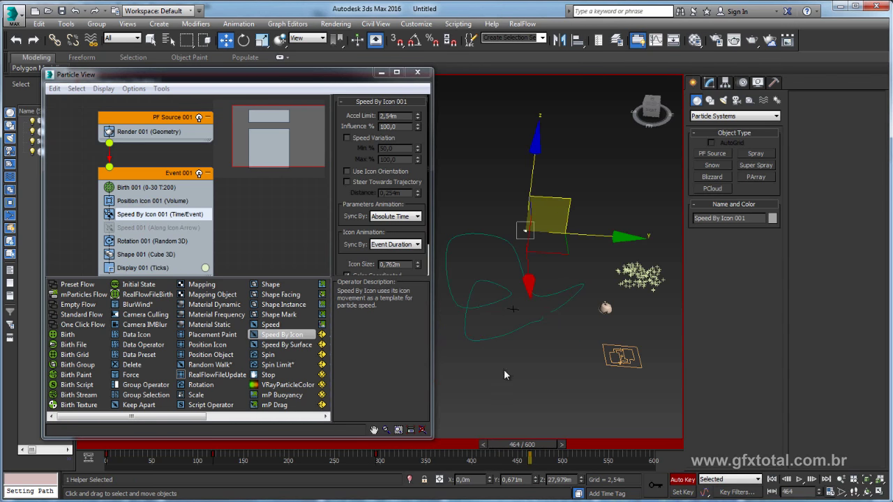
pyautogui.moveTo(534, 446)
pyautogui.mouseDown()
pyautogui.moveTo(192, 455)
pyautogui.moveTo(379, 474)
pyautogui.moveTo(113, 479)
pyautogui.mouseUp()
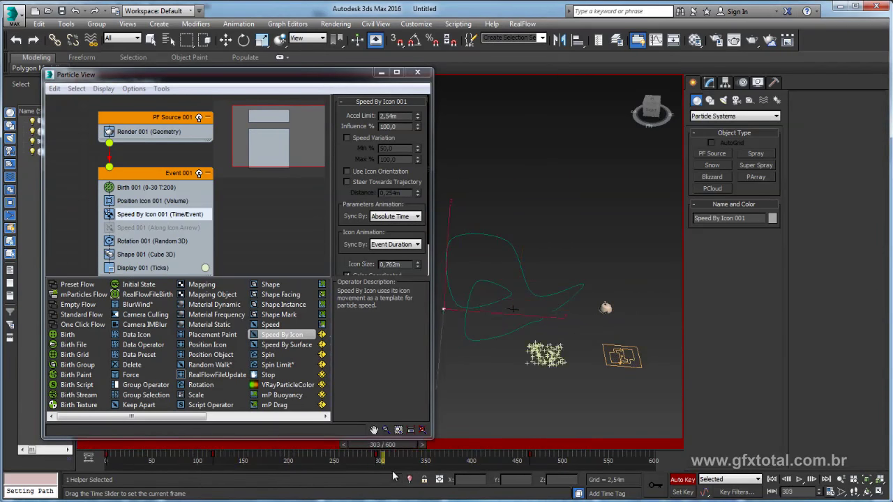
pyautogui.press('w')
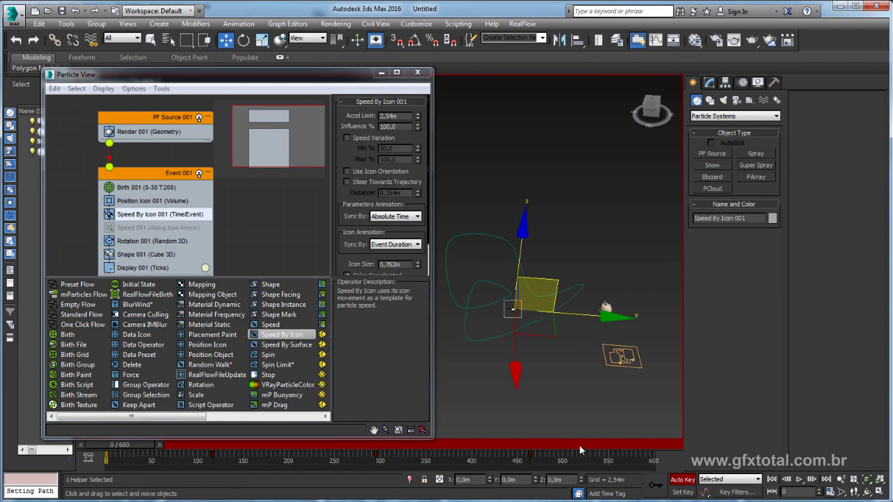
# Turn off Auto Key, close Particle View and reselect the Speed By Icon helper
pyautogui.click(682, 479)
pyautogui.scroll(5, 553, 314)
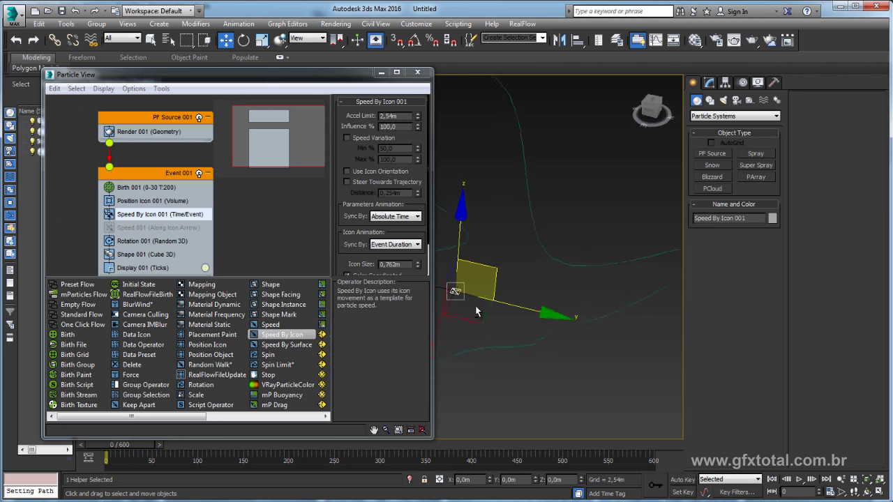
pyautogui.keyDown('alt'); pyautogui.moveTo(476, 312); pyautogui.dragTo(520, 324, button='middle'); pyautogui.keyUp('alt')
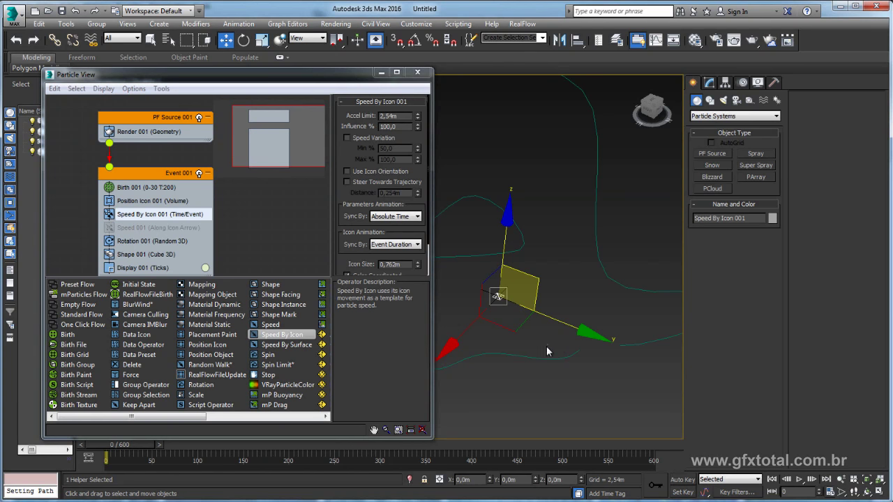
pyautogui.click(536, 367)
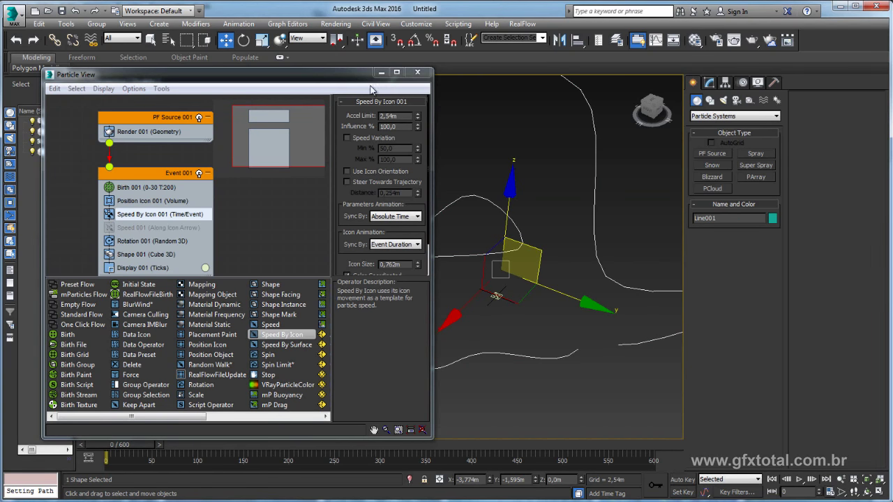
pyautogui.click(417, 71)
pyautogui.keyDown('alt'); pyautogui.moveTo(519, 343); pyautogui.dragTo(513, 311, button='middle'); pyautogui.keyUp('alt')
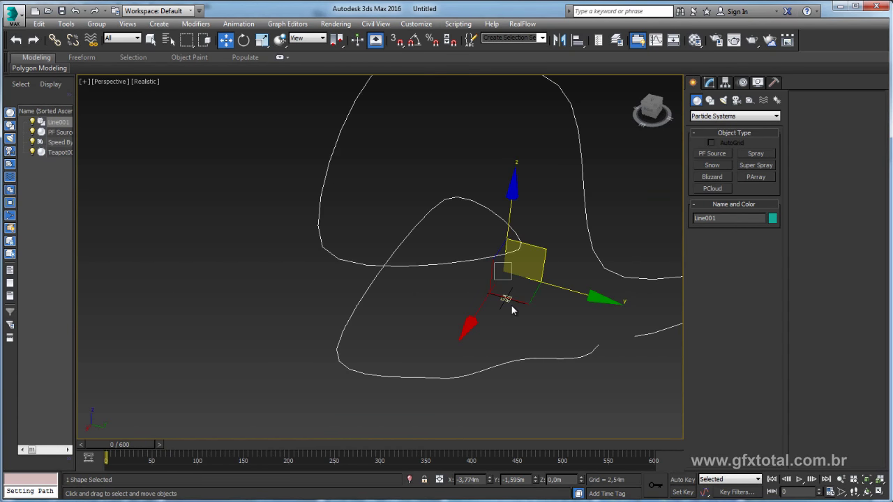
pyautogui.click(501, 300)
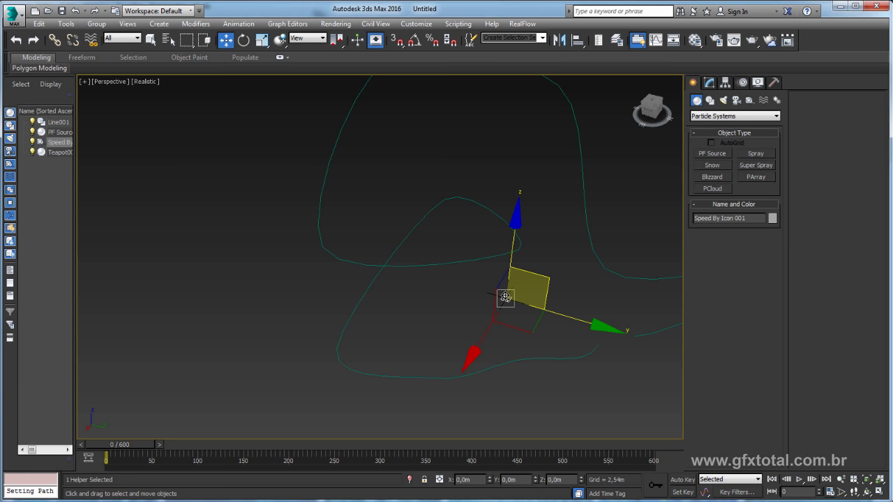
pyautogui.moveTo(511, 317); pyautogui.dragTo(389, 312, button='middle')
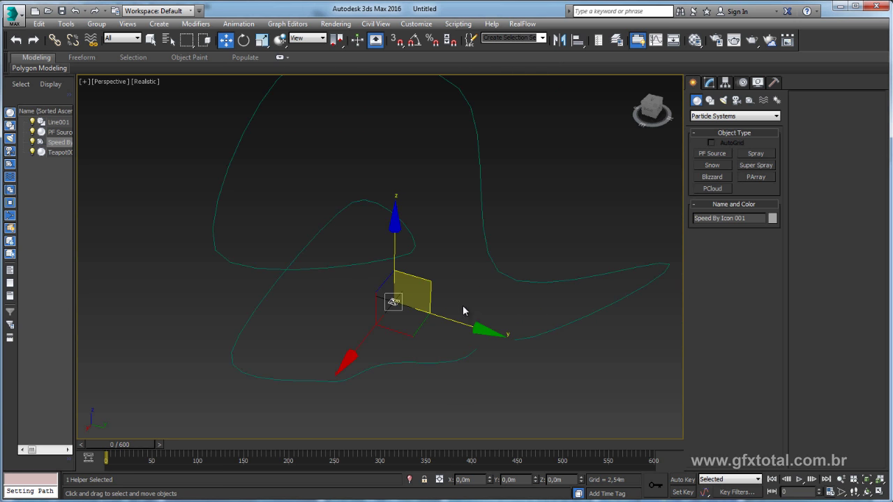
# Attach the Speed By Icon helper to Line001 with a Path Constraint and scrub its travel
pyautogui.click(239, 24)
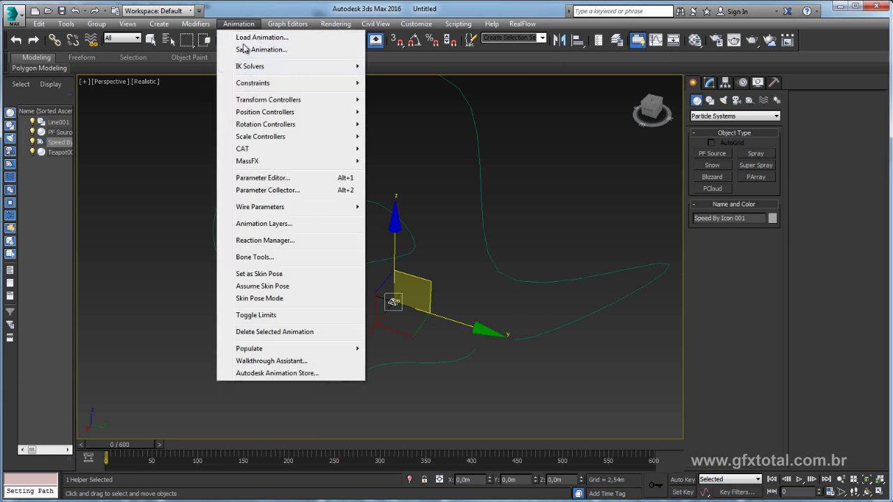
pyautogui.moveTo(253, 83)
pyautogui.click(399, 112)
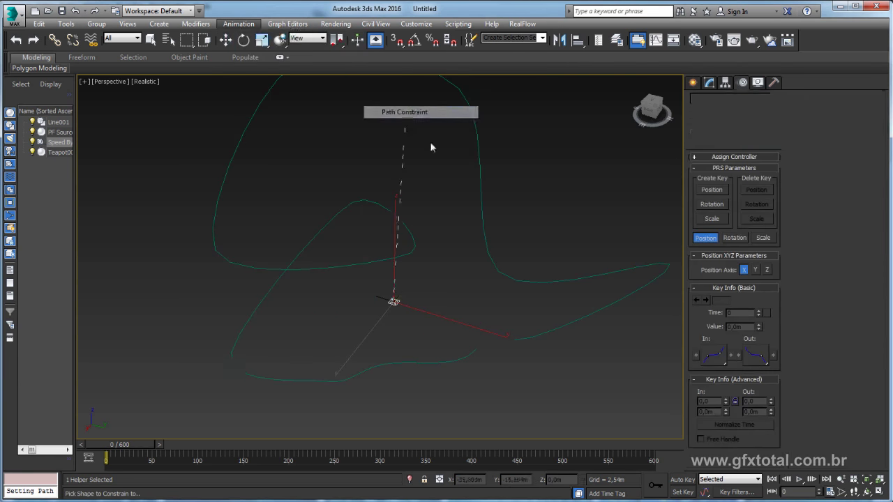
pyautogui.click(485, 240)
pyautogui.scroll(3, 485, 348)
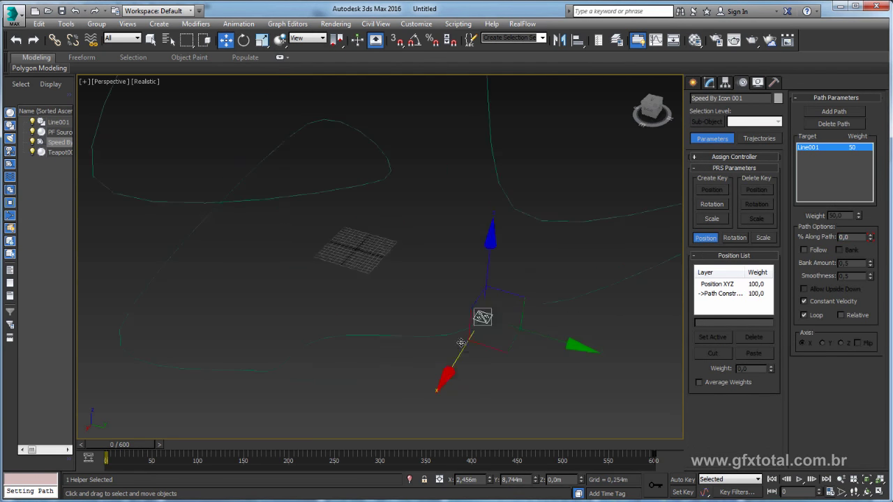
pyautogui.scroll(3, 503, 325)
pyautogui.scroll(3, 503, 325)
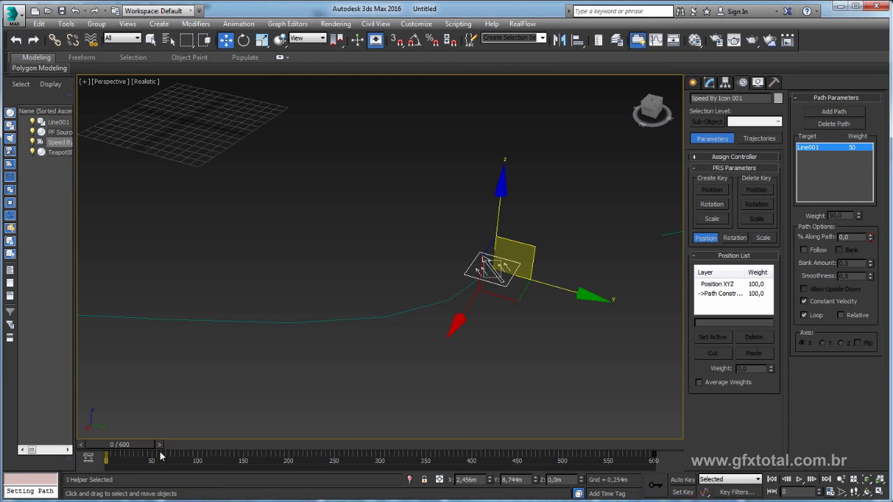
pyautogui.moveTo(159, 450); pyautogui.dragTo(123, 450)
# Enable Follow and set the path-following axis to Z
pyautogui.click(805, 250)
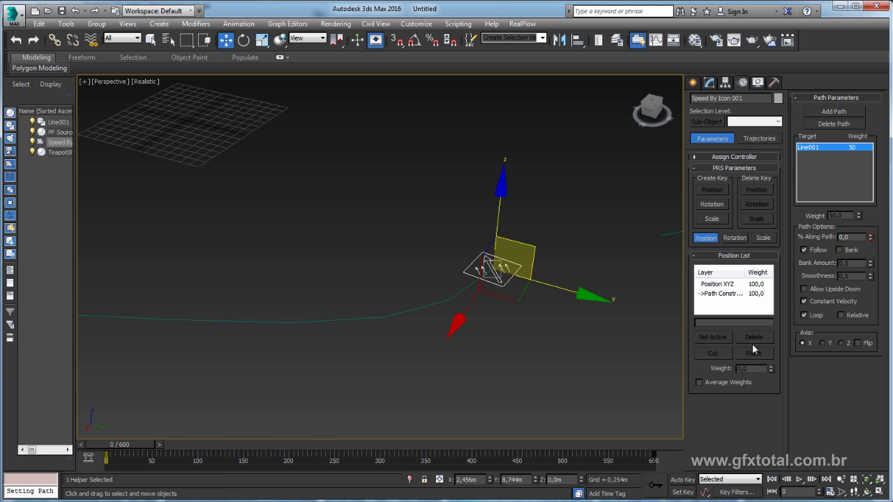
pyautogui.click(841, 343)
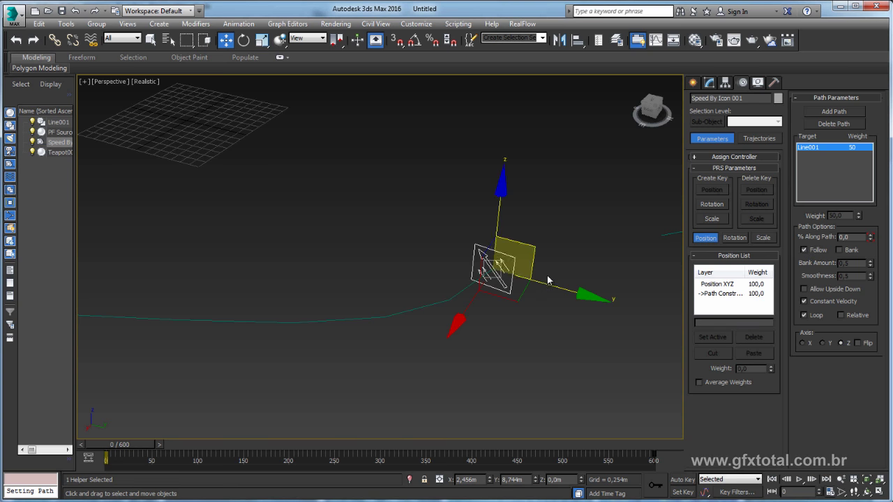
pyautogui.moveTo(549, 279)
pyautogui.keyDown('alt'); pyautogui.mouseDown(button='middle')
pyautogui.moveTo(528, 337)
pyautogui.moveTo(471, 286)
pyautogui.moveTo(526, 318)
pyautogui.moveTo(549, 303)
pyautogui.moveTo(538, 319)
pyautogui.mouseUp(button='middle'); pyautogui.keyUp('alt')
# Scale the Speed By Icon helper uniformly to about 283%
pyautogui.press('e')
pyautogui.press('r')
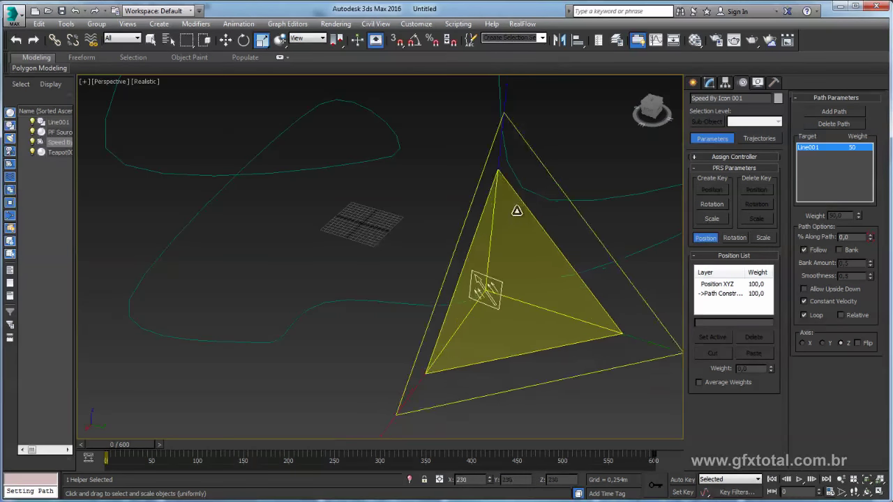
pyautogui.moveTo(534, 295)
pyautogui.keyDown('alt'); pyautogui.mouseDown(button='middle')
pyautogui.moveTo(583, 286)
pyautogui.moveTo(503, 274)
pyautogui.mouseUp(button='middle'); pyautogui.keyUp('alt')
pyautogui.moveTo(544, 301)
pyautogui.keyDown('alt'); pyautogui.mouseDown(button='middle')
pyautogui.moveTo(477, 371)
pyautogui.moveTo(502, 376)
pyautogui.mouseUp(button='middle'); pyautogui.keyUp('alt')
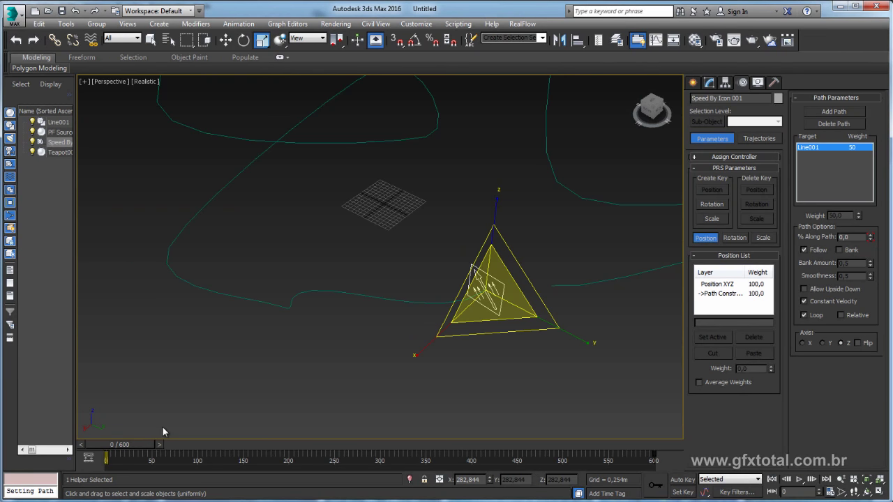
# Scrub to confirm the helper travels along Line001, then Ctrl-select PF Source 001
pyautogui.moveTo(125, 446)
pyautogui.mouseDown()
pyautogui.moveTo(260, 453)
pyautogui.moveTo(119, 452)
pyautogui.moveTo(209, 452)
pyautogui.moveTo(184, 452)
pyautogui.mouseUp()
pyautogui.moveTo(383, 295)
pyautogui.keyDown('alt'); pyautogui.mouseDown(button='middle')
pyautogui.moveTo(391, 327)
pyautogui.moveTo(314, 335)
pyautogui.mouseUp(button='middle'); pyautogui.keyUp('alt')
pyautogui.moveTo(216, 447)
pyautogui.mouseDown()
pyautogui.moveTo(411, 429)
pyautogui.moveTo(156, 437)
pyautogui.mouseUp()
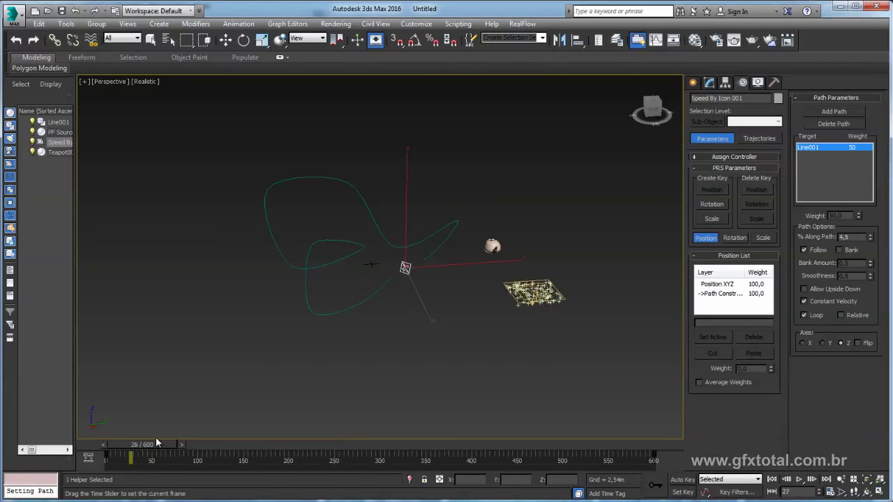
pyautogui.press('r')
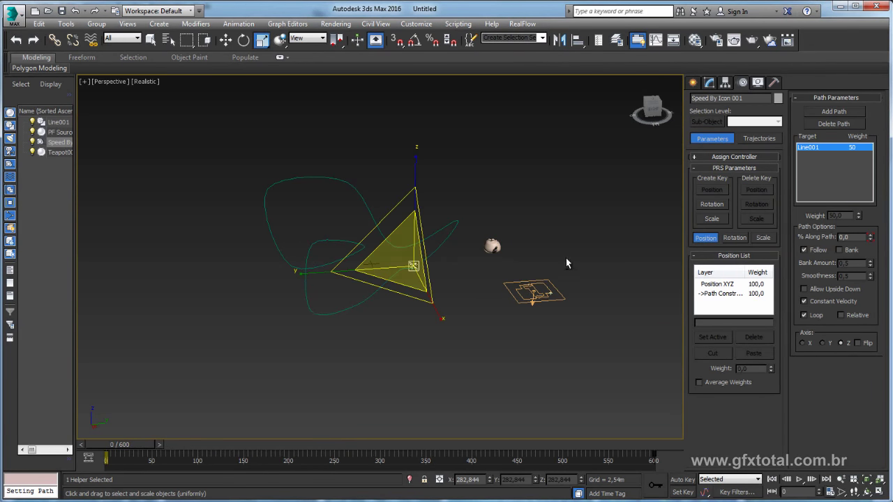
pyautogui.keyDown('alt'); pyautogui.moveTo(568, 261); pyautogui.dragTo(525, 356, button='middle'); pyautogui.keyUp('alt')
pyautogui.keyDown('ctrl'); pyautogui.click(486, 354); pyautogui.keyUp('ctrl')
# Select PF Source 001 and align it with the Speed By Icon helper as target
pyautogui.scroll(3, 499, 357)
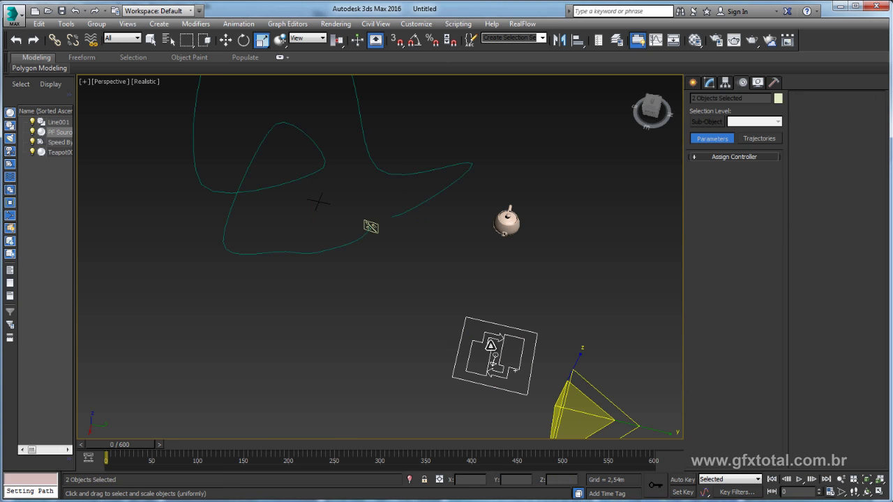
pyautogui.scroll(3, 502, 361)
pyautogui.click(503, 360)
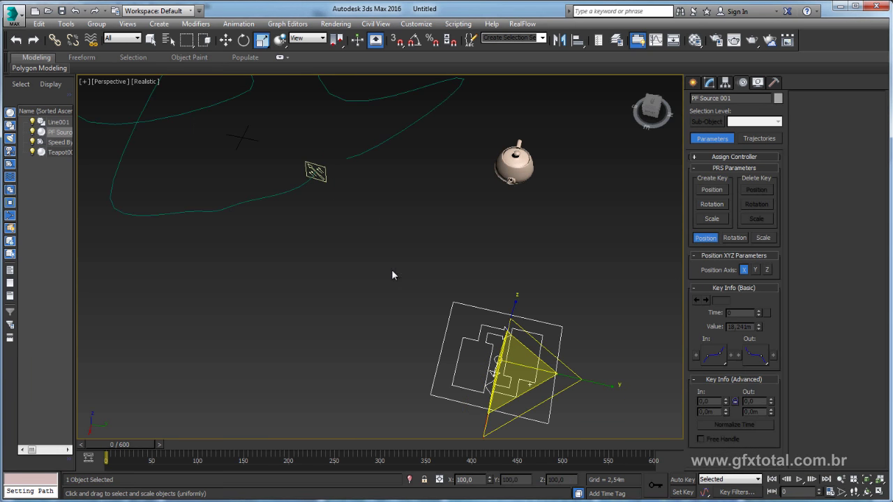
pyautogui.scroll(6, 328, 209)
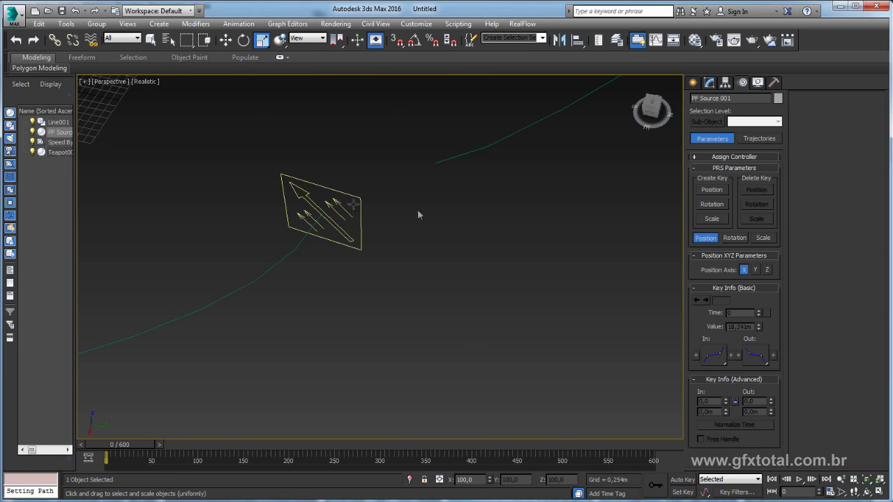
pyautogui.scroll(-6, 419, 241)
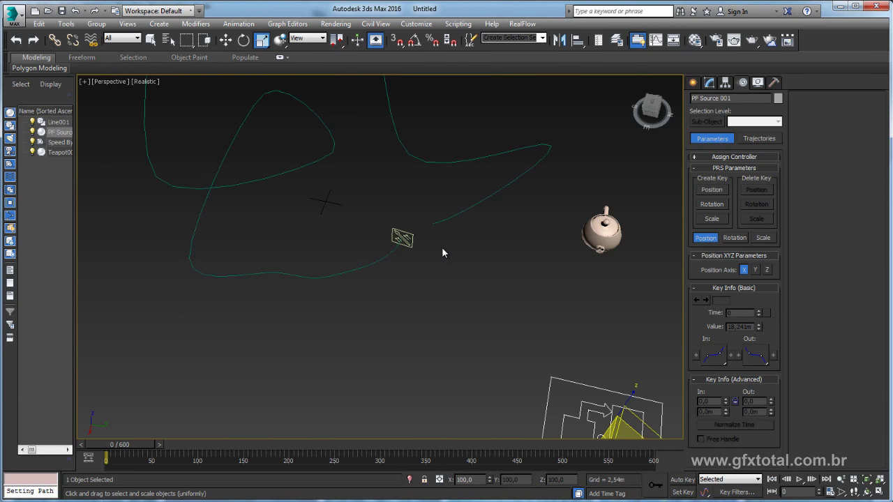
pyautogui.click(578, 39)
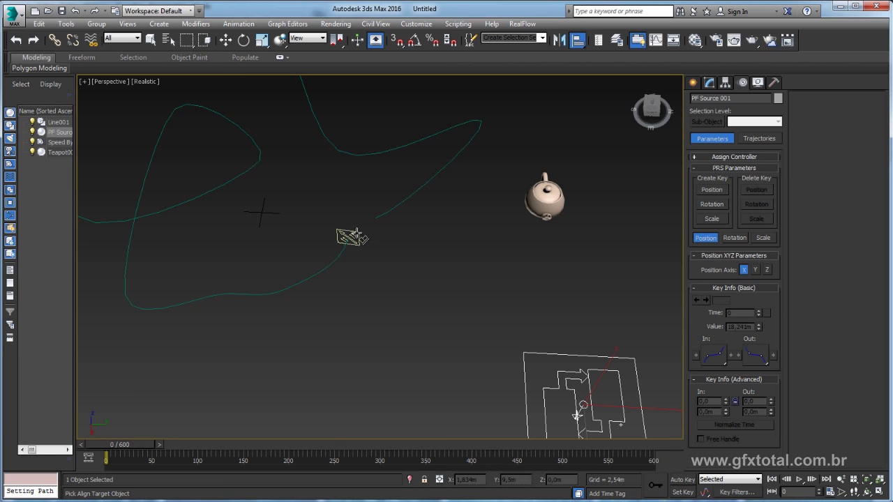
pyautogui.click(356, 236)
# Align X/Y/Z position on both pivot points and match X/Y/Z orientation, then confirm
pyautogui.moveTo(410, 150); pyautogui.dragTo(545, 155)
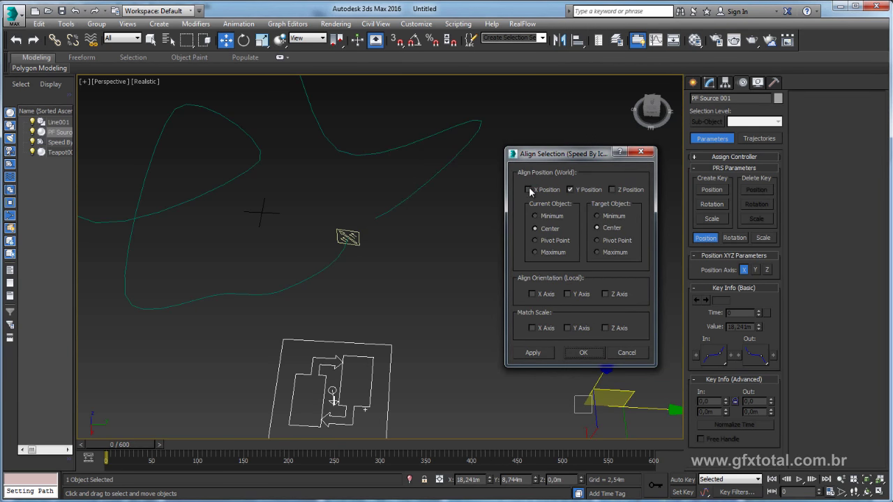
pyautogui.click(529, 189)
pyautogui.click(613, 190)
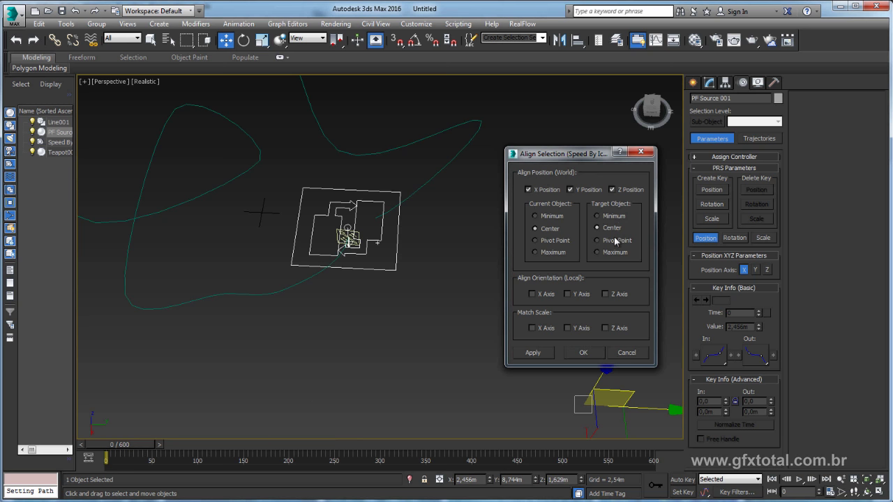
pyautogui.click(555, 240)
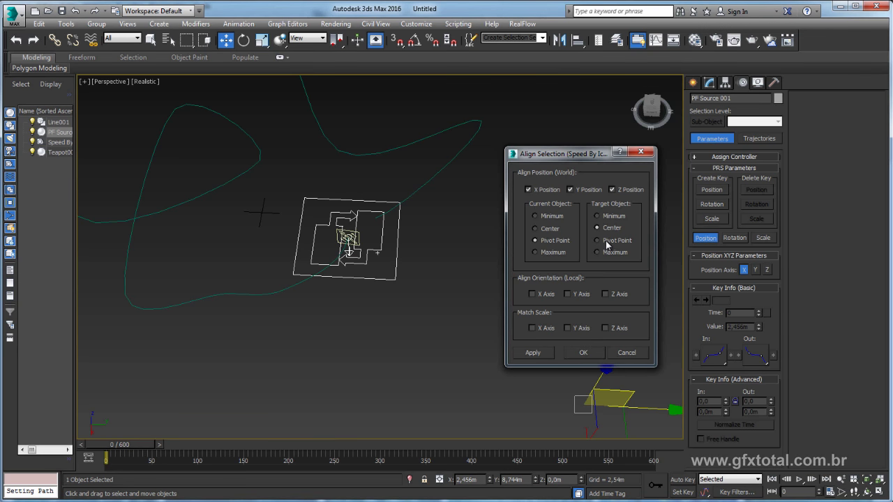
pyautogui.click(537, 297)
pyautogui.click(567, 294)
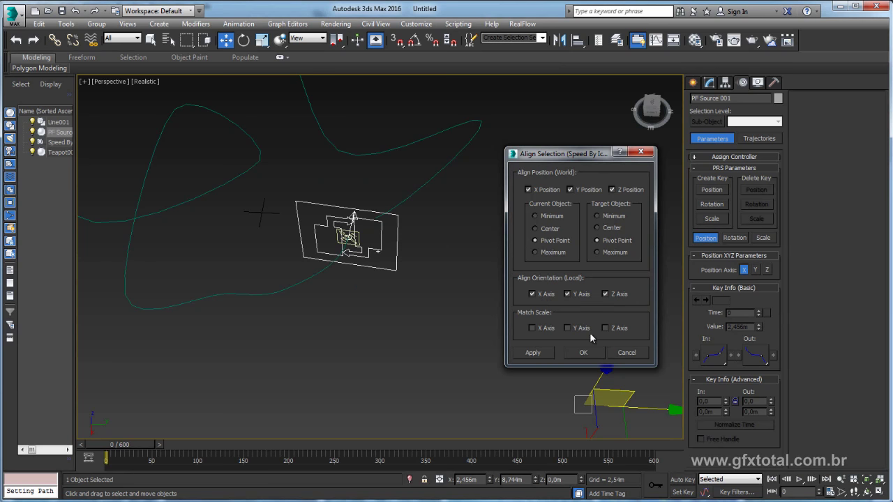
pyautogui.click(584, 352)
pyautogui.moveTo(382, 282)
pyautogui.keyDown('alt'); pyautogui.mouseDown(button='middle')
pyautogui.moveTo(362, 239)
pyautogui.moveTo(435, 268)
pyautogui.mouseUp(button='middle'); pyautogui.keyUp('alt')
pyautogui.scroll(3, 362, 239)
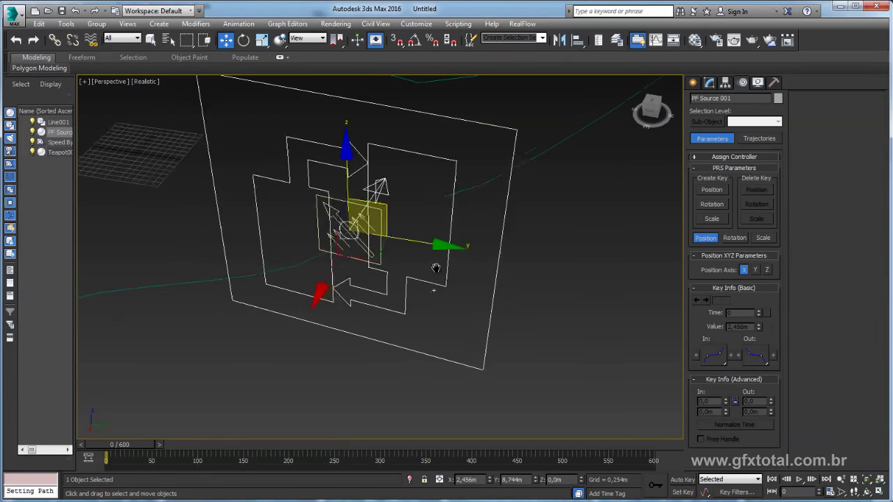
# Shrink the PF Source emitter to 2.711m by 3.083m with a smaller logo size
pyautogui.moveTo(435, 268); pyautogui.dragTo(478, 274, button='middle')
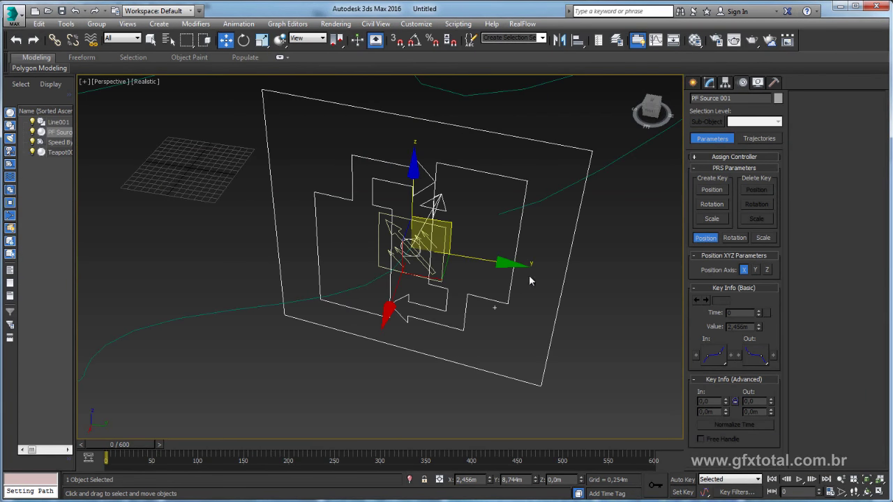
pyautogui.click(711, 83)
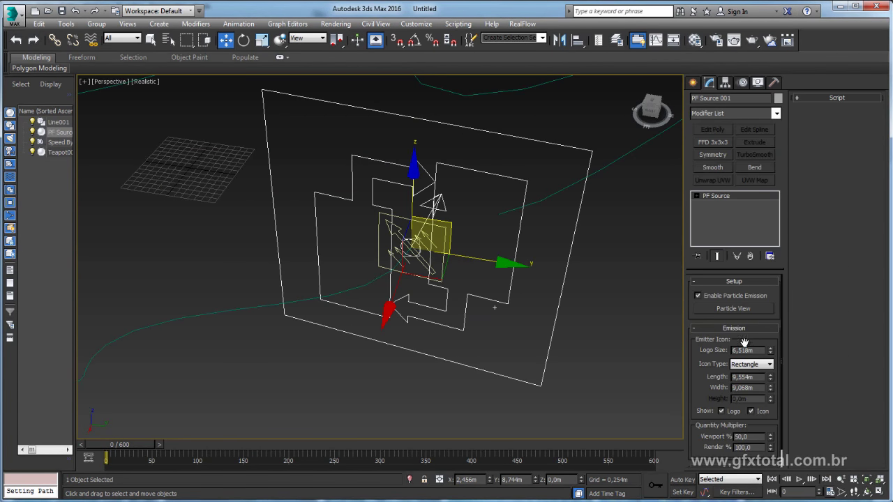
pyautogui.moveTo(770, 352); pyautogui.dragTo(769, 423)
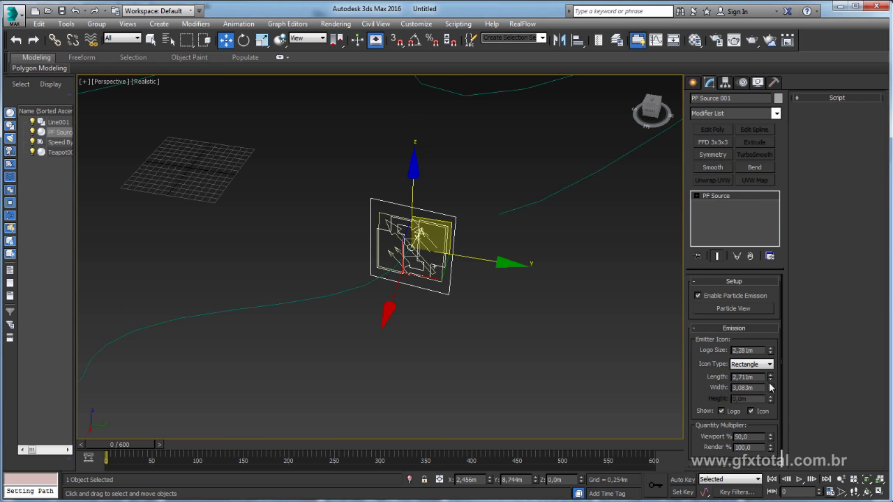
pyautogui.scroll(-2, 514, 297)
# Scrub the timeline to watch the particles travel along Line001
pyautogui.moveTo(514, 297)
pyautogui.keyDown('alt'); pyautogui.mouseDown(button='middle')
pyautogui.moveTo(465, 310)
pyautogui.moveTo(488, 328)
pyautogui.mouseUp(button='middle'); pyautogui.keyUp('alt')
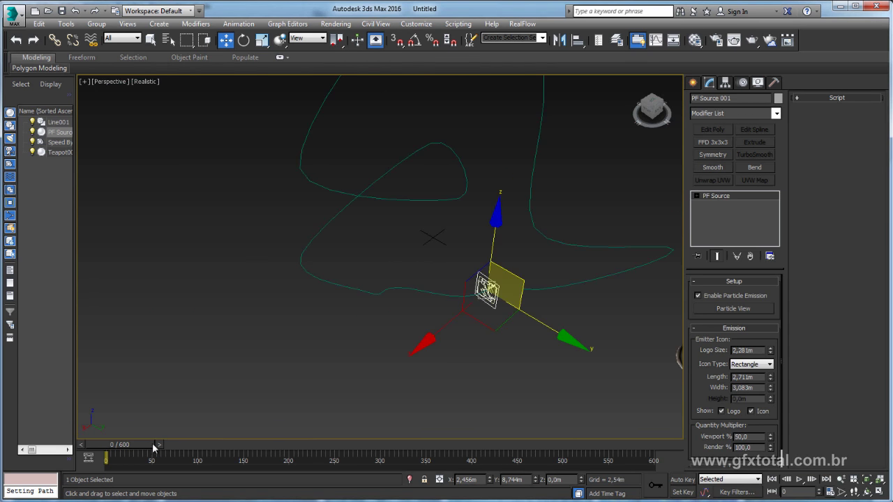
pyautogui.moveTo(118, 452)
pyautogui.mouseDown()
pyautogui.moveTo(375, 442)
pyautogui.moveTo(405, 432)
pyautogui.mouseUp()
pyautogui.press('w')
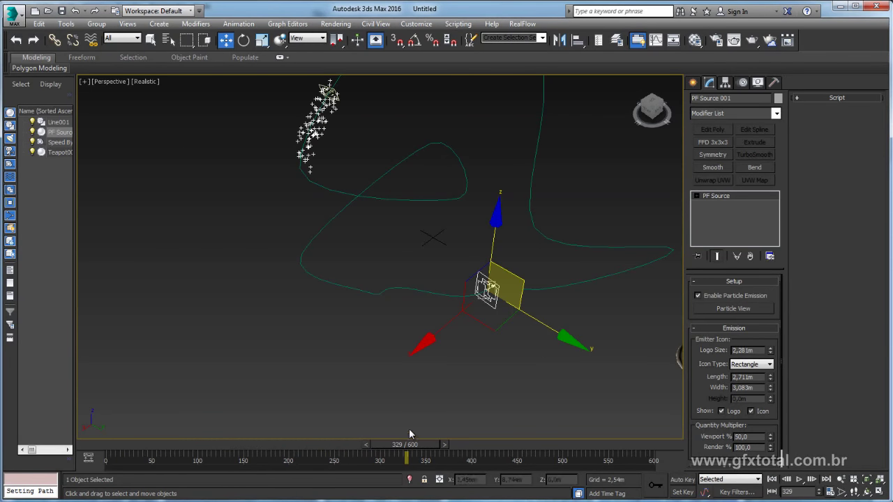
pyautogui.moveTo(431, 328)
pyautogui.mouseDown(button='middle')
pyautogui.moveTo(535, 335)
pyautogui.moveTo(432, 351)
pyautogui.moveTo(485, 373)
pyautogui.mouseUp(button='middle')
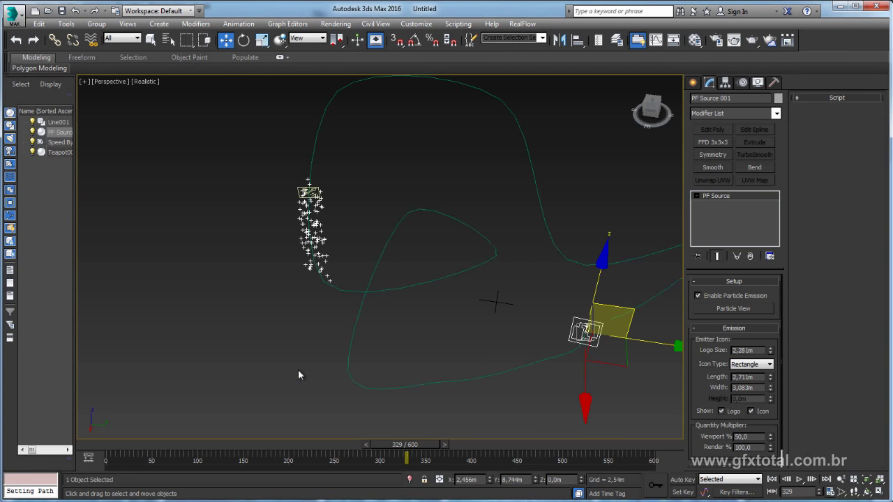
pyautogui.moveTo(374, 359); pyautogui.dragTo(350, 358, button='middle')
pyautogui.scroll(-2, 350, 353)
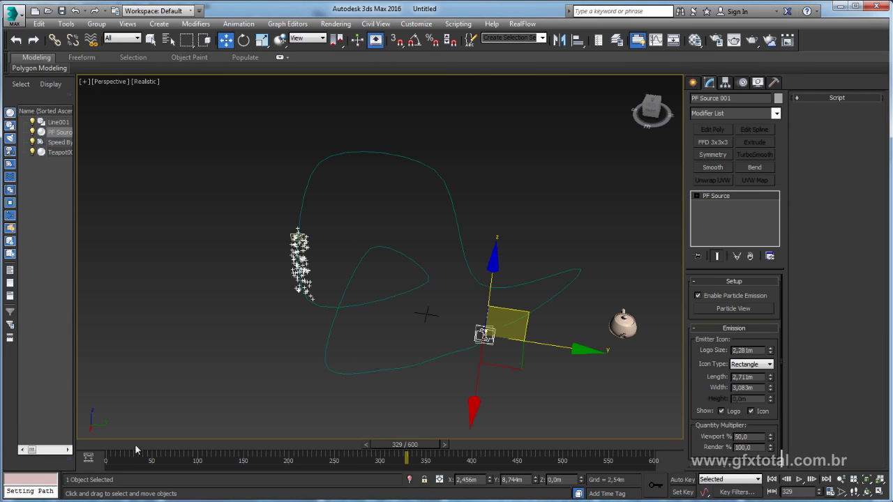
# In Particle View, disable Rotation 001 and delete the Speed 001 operator
pyautogui.press('6')
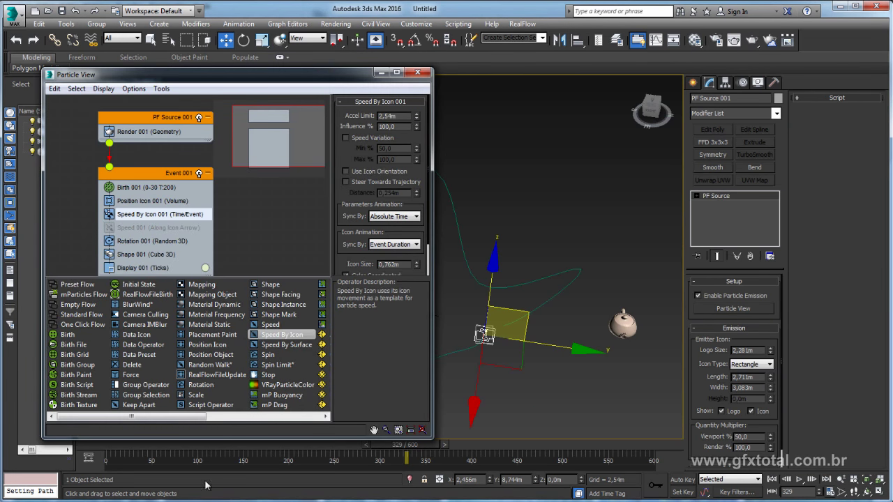
pyautogui.moveTo(595, 261); pyautogui.dragTo(598, 245, button='middle')
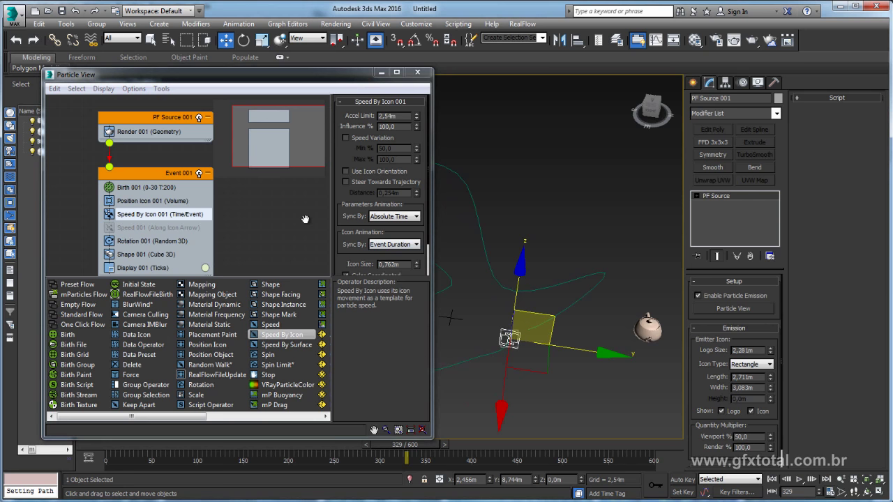
pyautogui.scroll(-1, 300, 219)
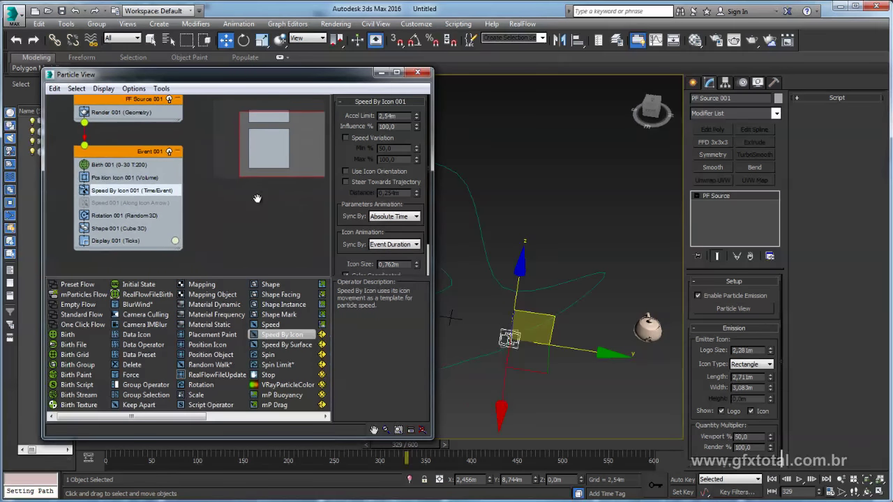
pyautogui.click(102, 217)
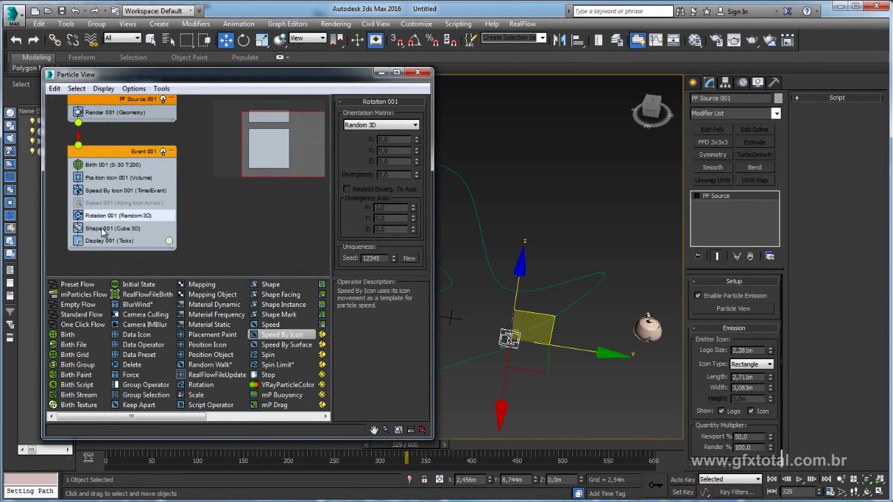
pyautogui.click(78, 217)
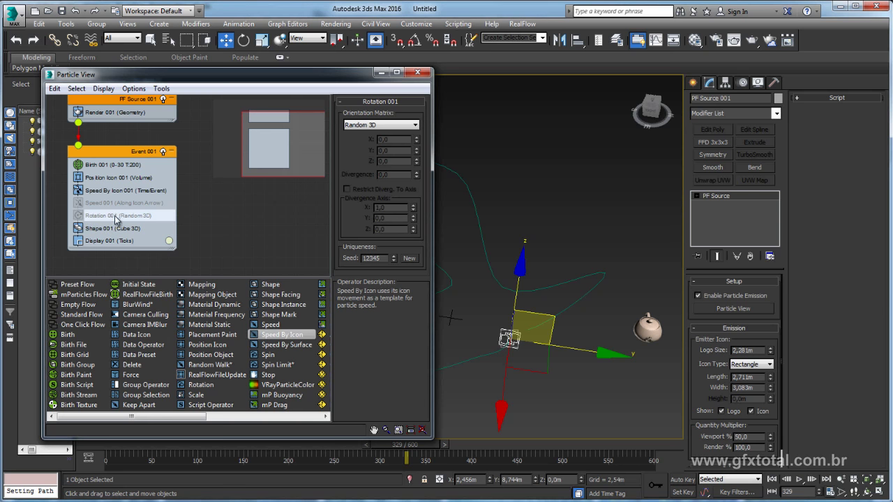
pyautogui.click(100, 207)
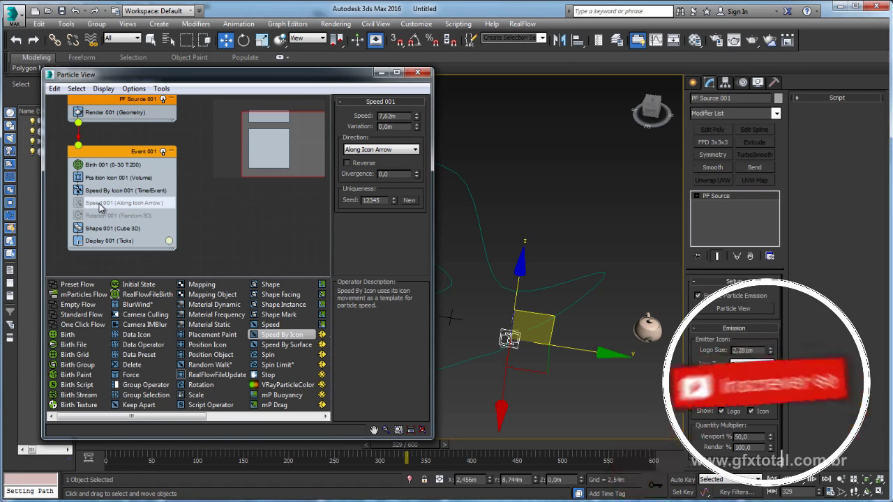
pyautogui.press('Delete')
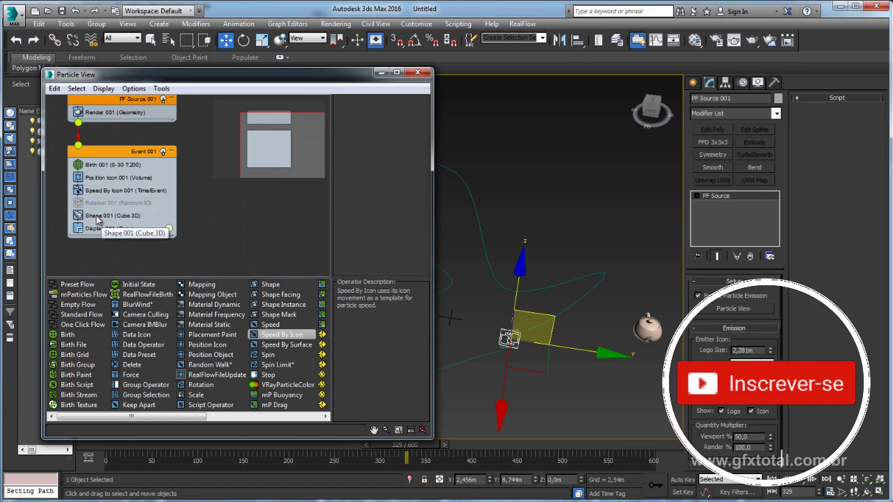
# Set Display 001's particle type to Geometry so particles appear as cubes
pyautogui.click(84, 217)
pyautogui.moveTo(506, 282)
pyautogui.mouseDown(button='middle')
pyautogui.moveTo(558, 281)
pyautogui.moveTo(551, 277)
pyautogui.mouseUp(button='middle')
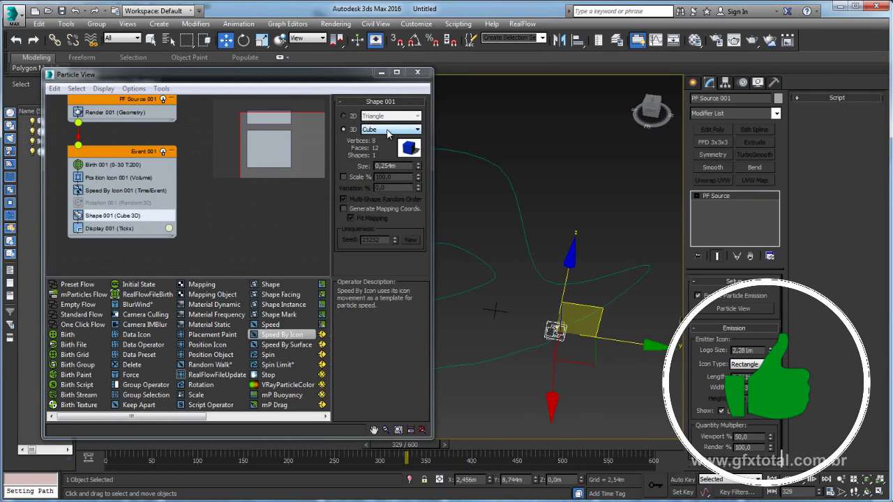
pyautogui.click(109, 229)
pyautogui.click(393, 118)
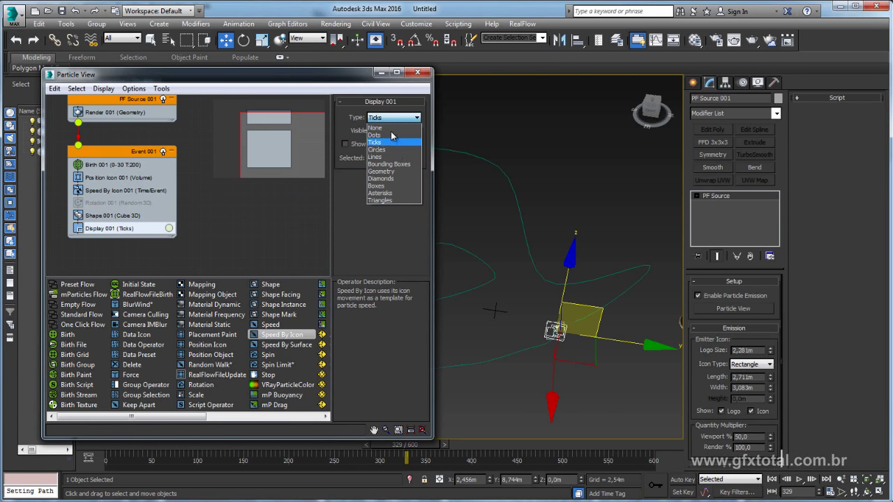
pyautogui.click(391, 172)
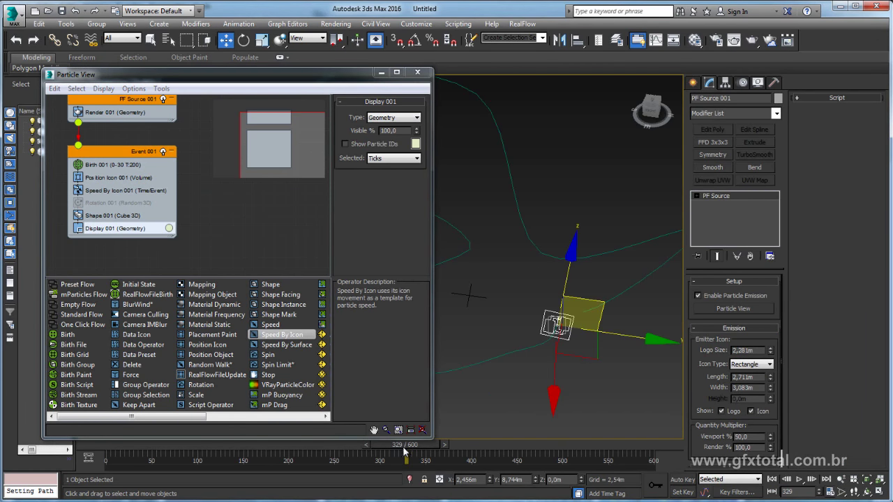
# Return to frame 61 and change the viewport shading to check the cube particles
pyautogui.moveTo(404, 447); pyautogui.dragTo(168, 445)
pyautogui.moveTo(530, 349)
pyautogui.keyDown('alt'); pyautogui.mouseDown(button='middle')
pyautogui.moveTo(577, 360)
pyautogui.moveTo(607, 353)
pyautogui.mouseUp(button='middle'); pyautogui.keyUp('alt')
pyautogui.moveTo(342, 74)
pyautogui.mouseDown()
pyautogui.moveTo(306, 159)
pyautogui.moveTo(293, 86)
pyautogui.mouseUp()
pyautogui.click(150, 81)
pyautogui.click(188, 107)
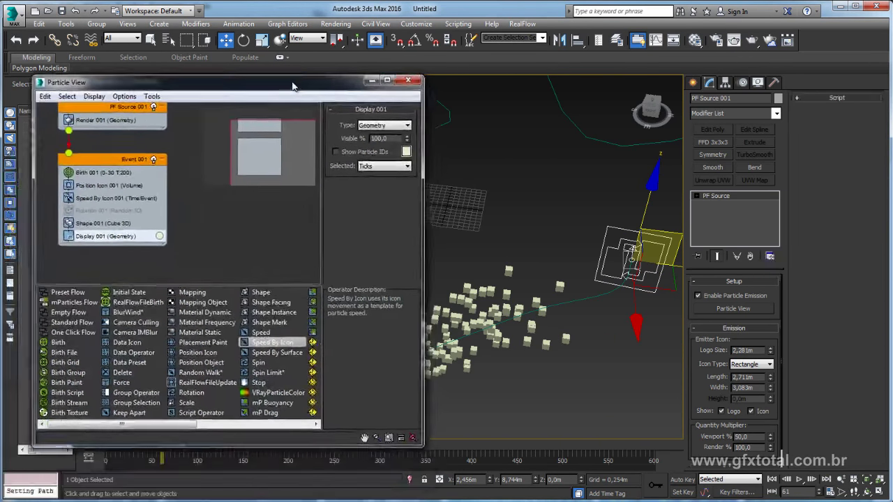
# Close Particle View, replay particle birth to frame 95, and reopen the editor
pyautogui.click(372, 80)
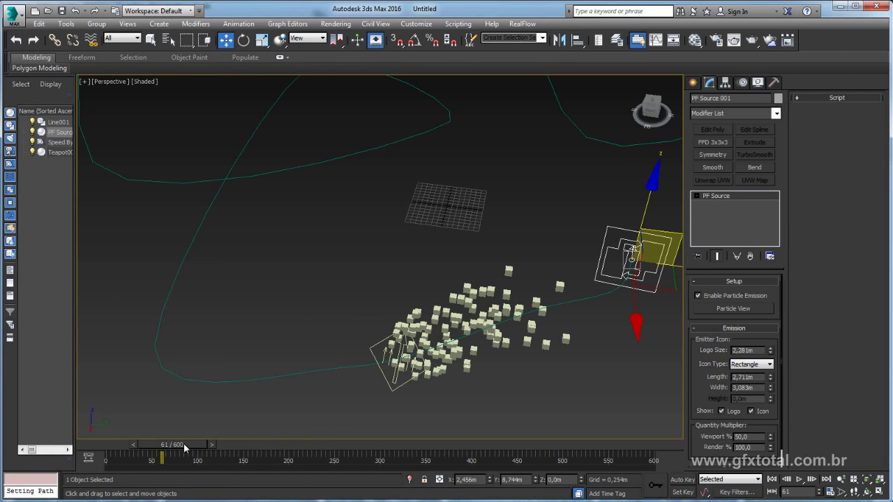
pyautogui.moveTo(185, 448)
pyautogui.mouseDown()
pyautogui.moveTo(215, 454)
pyautogui.moveTo(170, 463)
pyautogui.mouseUp()
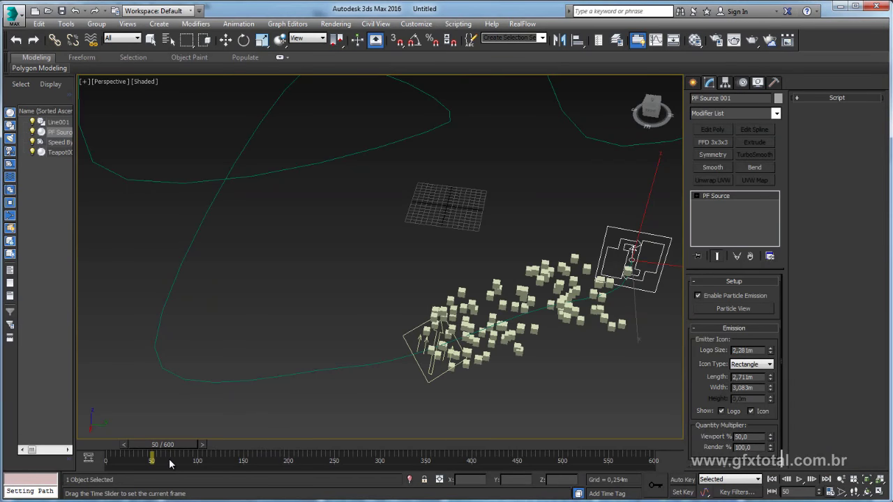
pyautogui.press('w')
pyautogui.press('6')
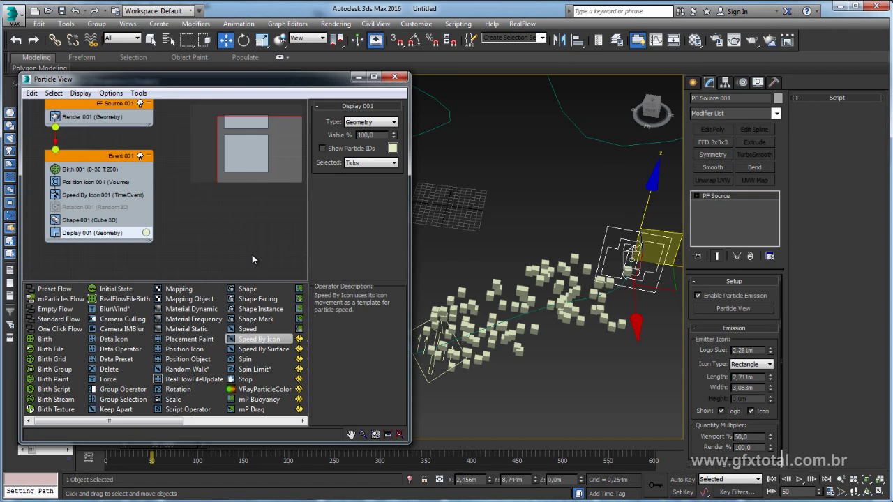
# Replace the Shape operator with a Shape Instance operator
pyautogui.keyDown('alt'); pyautogui.moveTo(544, 279); pyautogui.dragTo(551, 269, button='middle'); pyautogui.keyUp('alt')
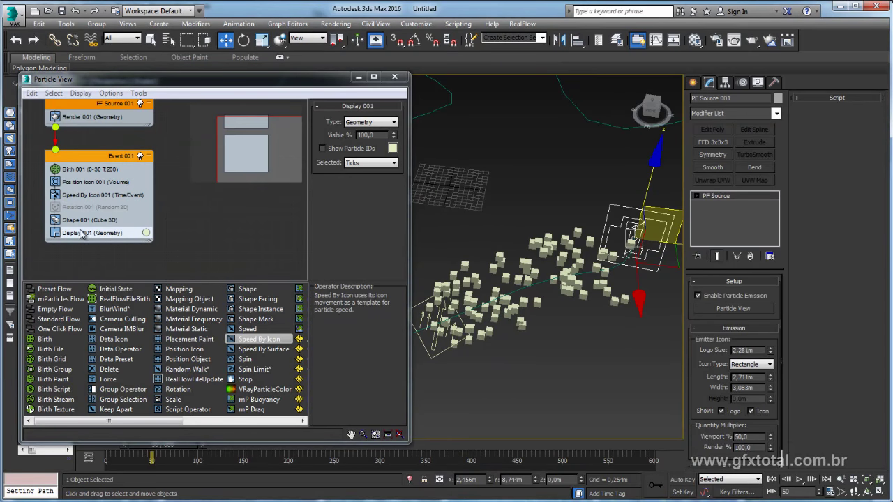
pyautogui.click(80, 221)
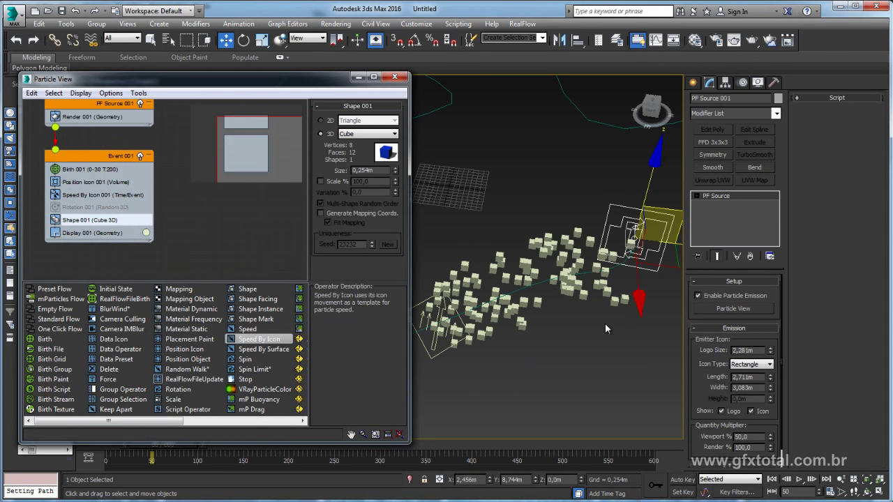
pyautogui.keyDown('alt'); pyautogui.moveTo(604, 323); pyautogui.dragTo(530, 328, button='middle'); pyautogui.keyUp('alt')
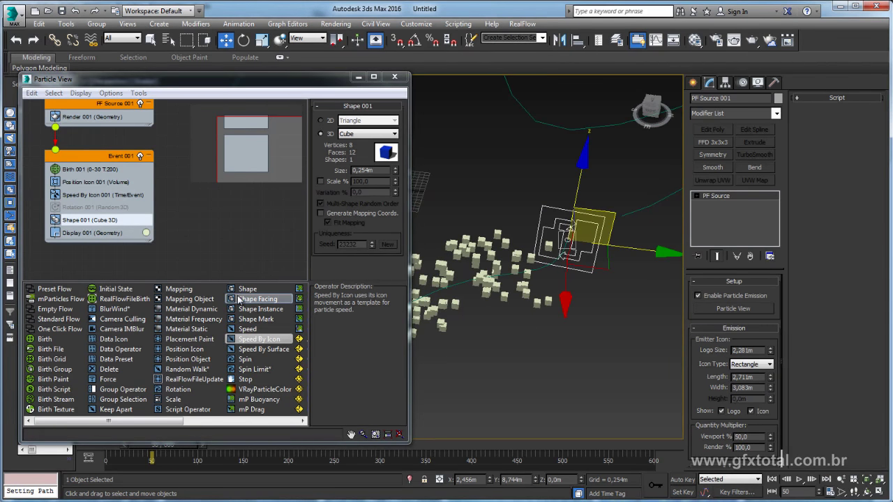
pyautogui.moveTo(260, 312)
pyautogui.mouseDown()
pyautogui.moveTo(125, 265)
pyautogui.moveTo(91, 220)
pyautogui.mouseUp()
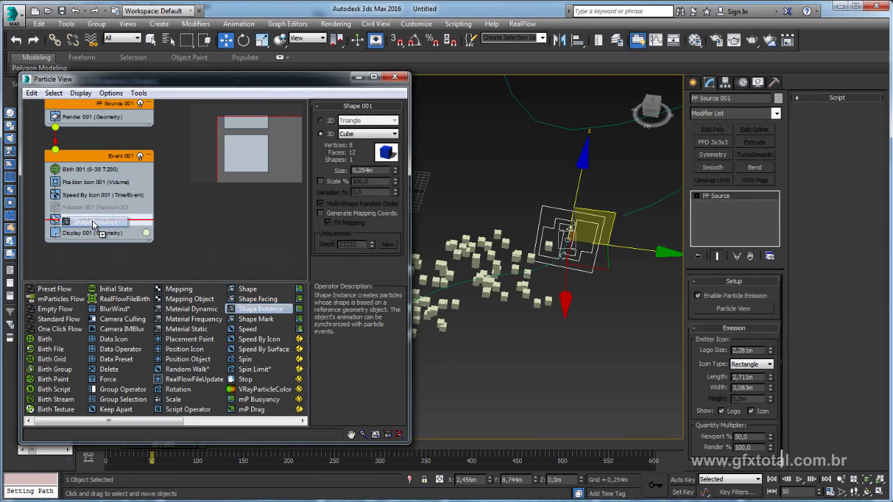
# Set Teapot001 as the Shape Instance particle geometry
pyautogui.click(73, 222)
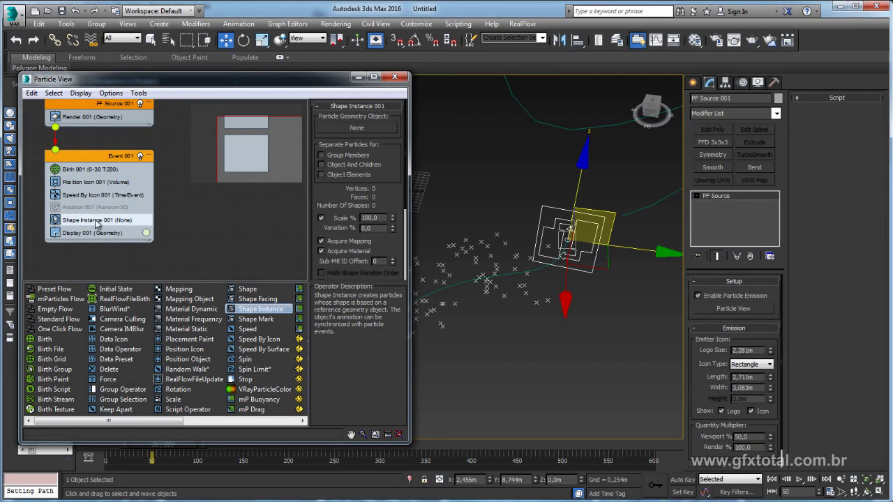
pyautogui.click(355, 126)
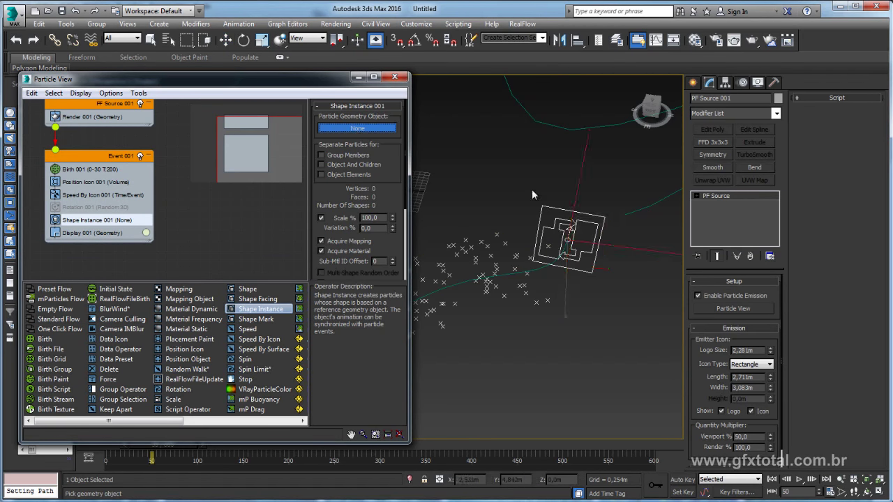
pyautogui.scroll(-3, 532, 189)
pyautogui.scroll(-2, 587, 266)
pyautogui.scroll(-2, 546, 278)
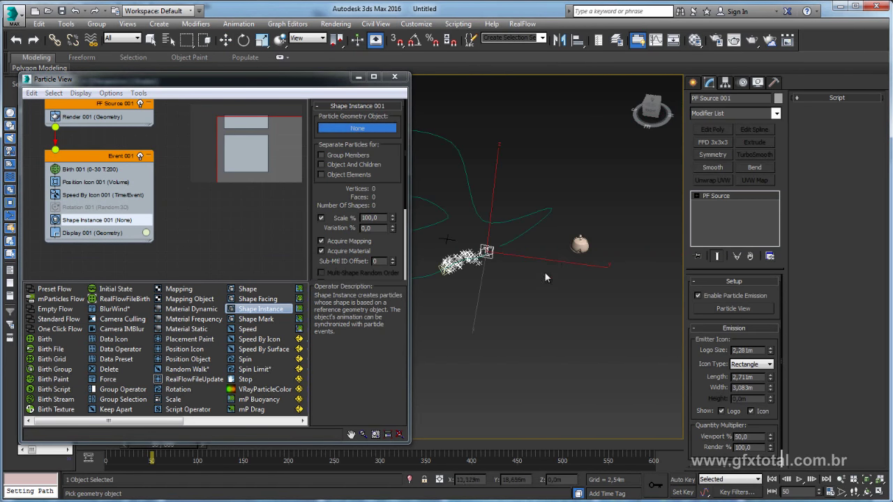
pyautogui.click(576, 245)
pyautogui.scroll(2, 497, 283)
pyautogui.scroll(2, 496, 286)
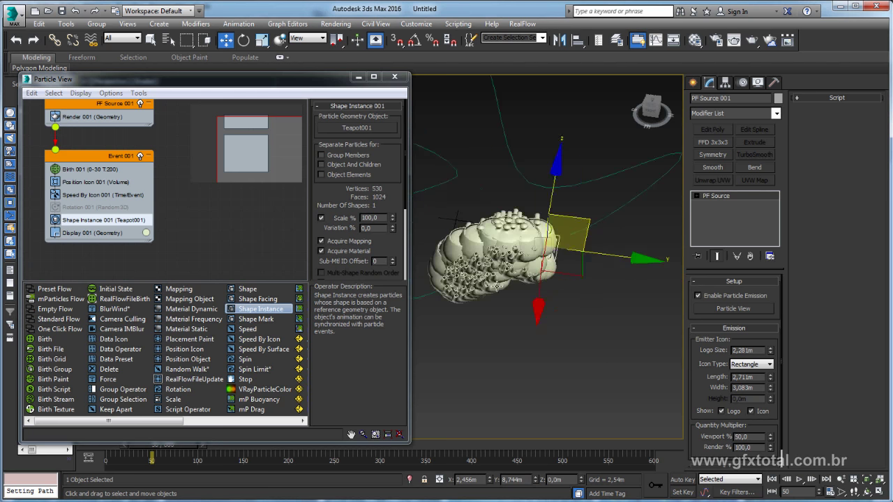
pyautogui.scroll(2, 497, 284)
pyautogui.scroll(1, 497, 285)
# Check the teapot particles and scale them down to 17%
pyautogui.moveTo(151, 458); pyautogui.dragTo(183, 455)
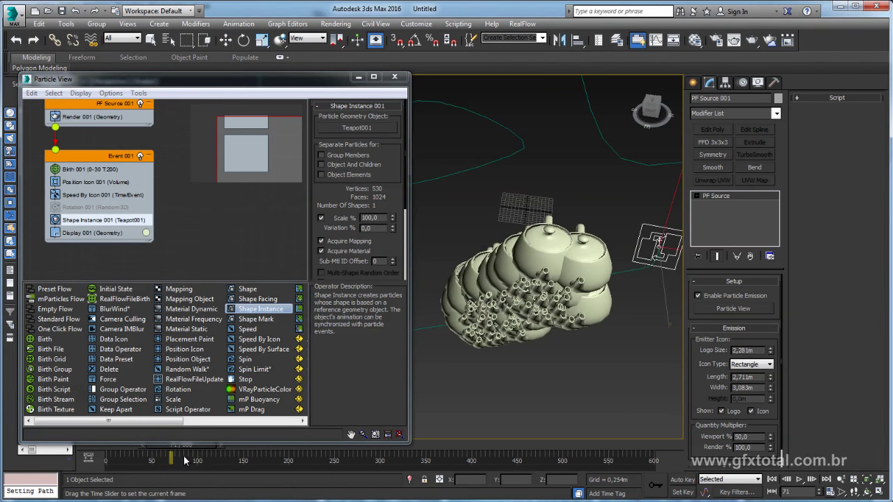
pyautogui.press('w')
pyautogui.scroll(-3, 587, 261)
pyautogui.scroll(-2, 587, 261)
pyautogui.scroll(3, 517, 286)
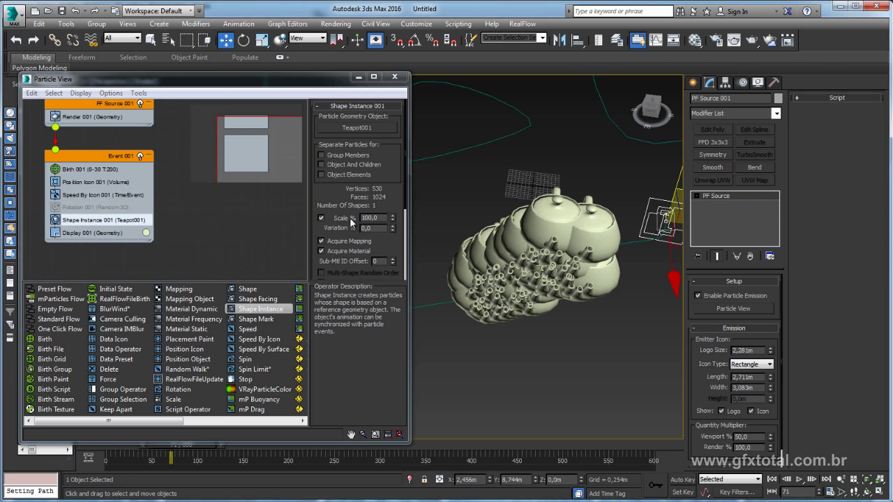
pyautogui.moveTo(393, 220); pyautogui.dragTo(399, 261)
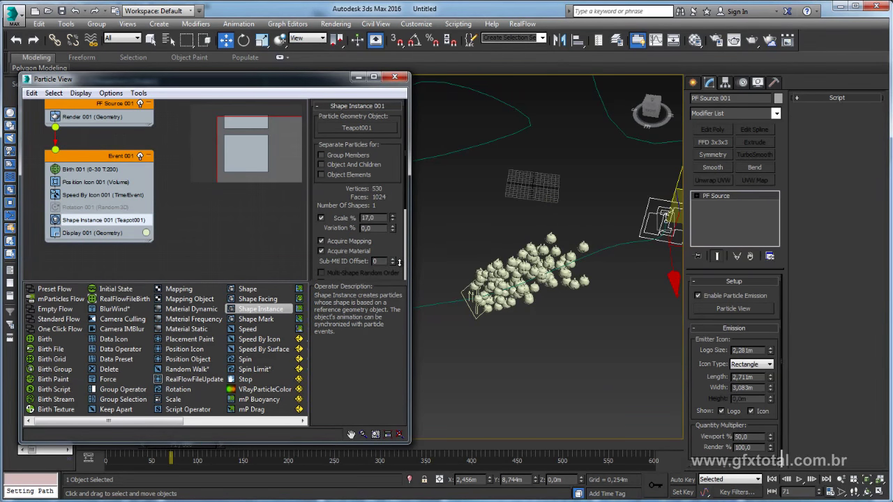
# Set the teapots' size variation to 5% after first trying 50%
pyautogui.scroll(5, 508, 293)
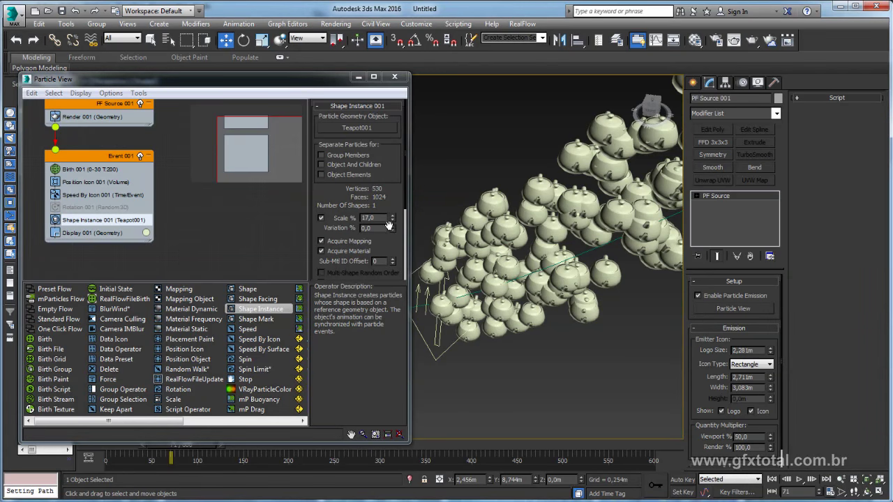
pyautogui.moveTo(379, 228); pyautogui.dragTo(355, 229)
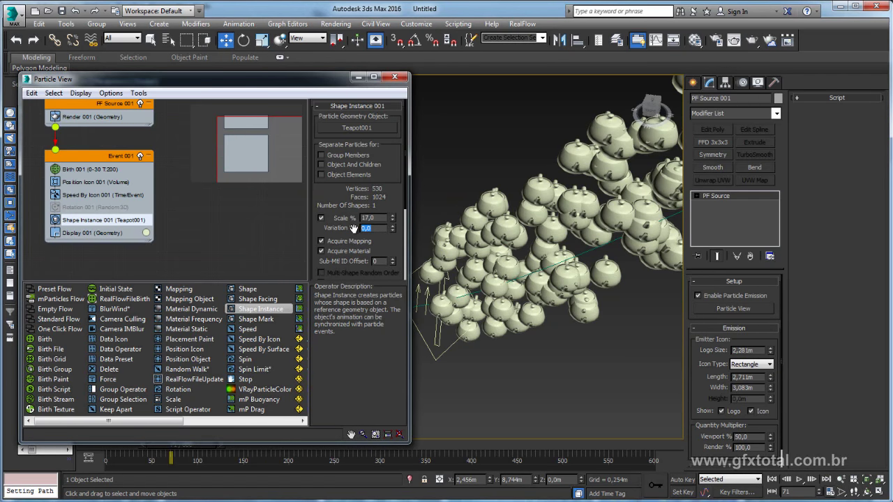
pyautogui.write('50')
pyautogui.press('Return')
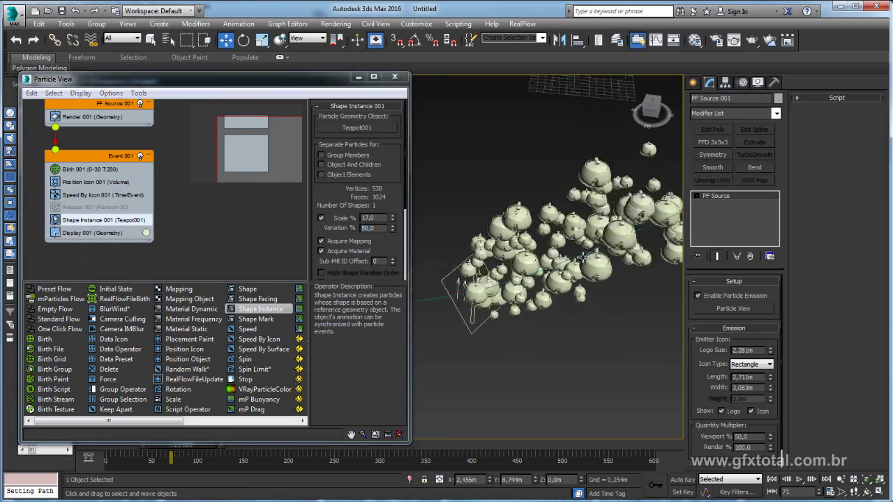
pyautogui.keyDown('alt'); pyautogui.moveTo(574, 280); pyautogui.dragTo(544, 265, button='middle'); pyautogui.keyUp('alt')
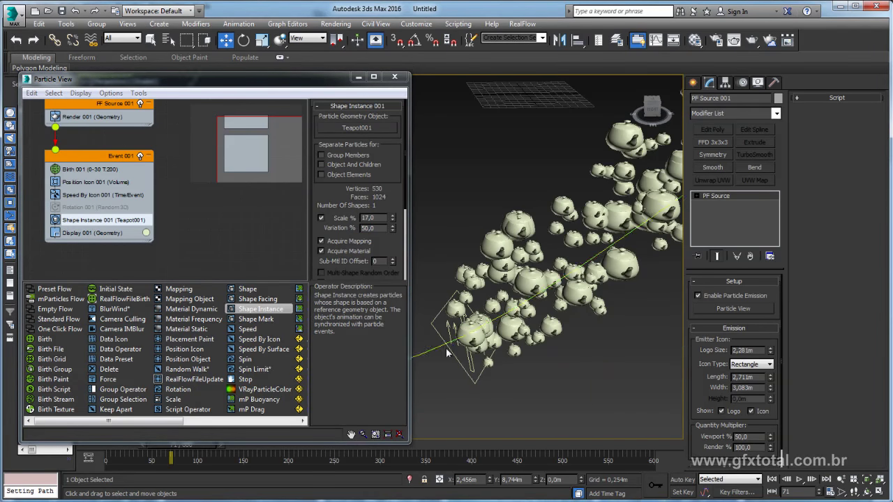
pyautogui.moveTo(208, 452); pyautogui.dragTo(209, 454)
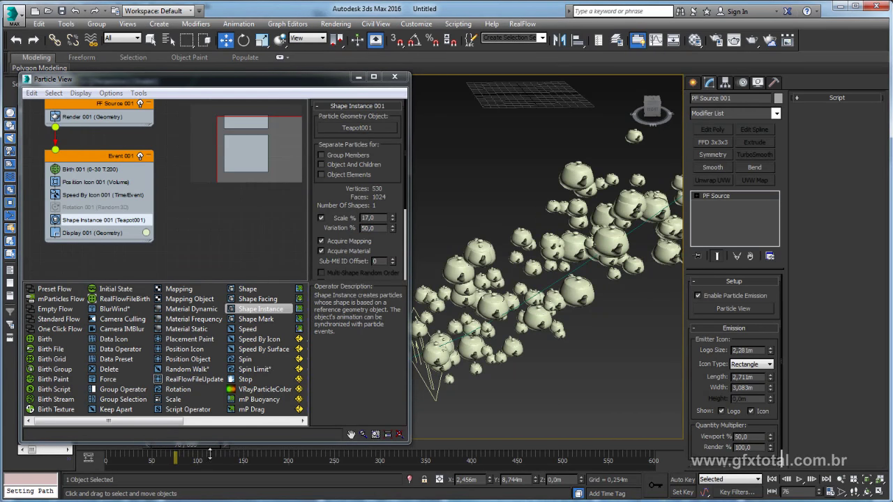
pyautogui.click(342, 226)
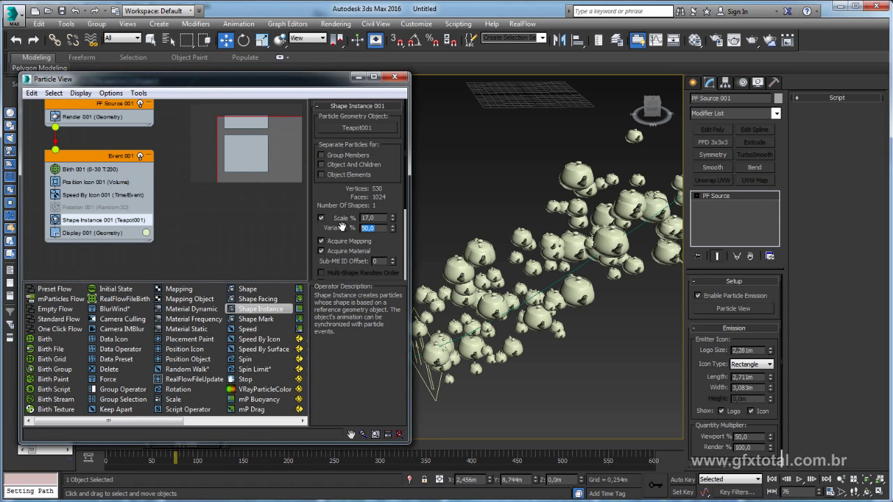
pyautogui.write('5')
pyautogui.press('Return')
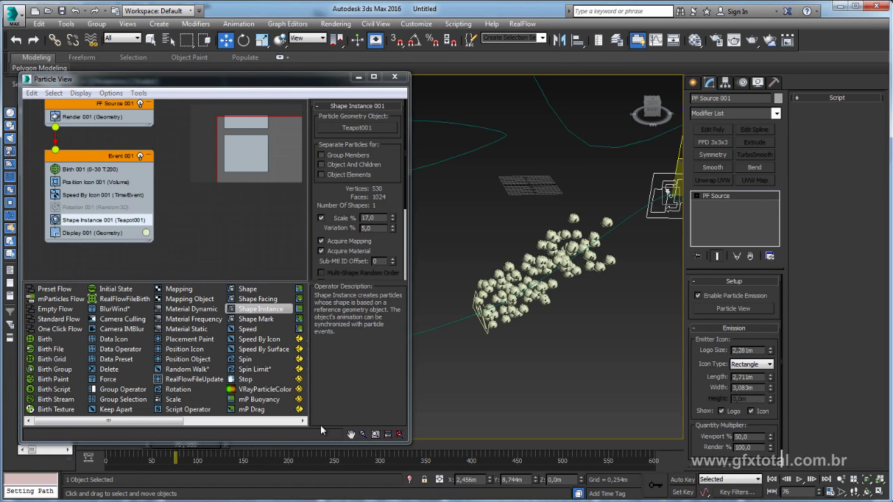
pyautogui.moveTo(202, 457); pyautogui.dragTo(187, 455)
# Scrub and orbit to watch the teapot school move along the path
pyautogui.press('w')
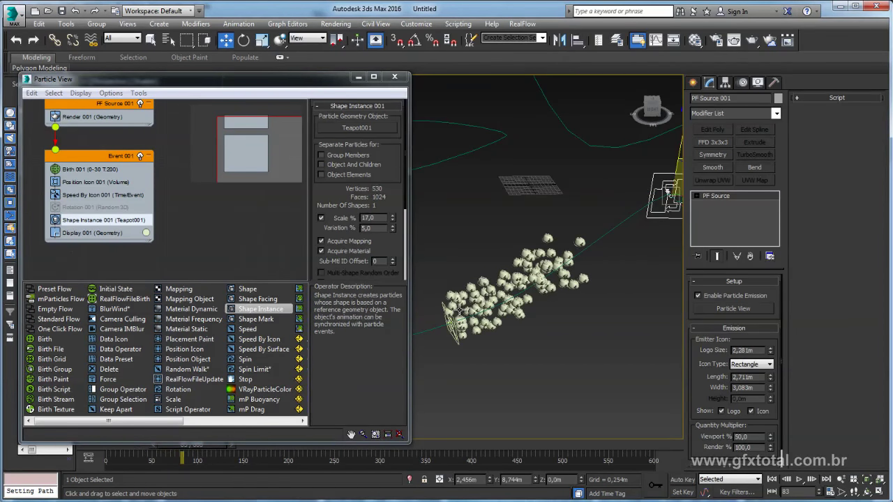
pyautogui.keyDown('alt'); pyautogui.moveTo(503, 307); pyautogui.dragTo(480, 332, button='middle'); pyautogui.keyUp('alt')
pyautogui.scroll(2, 479, 330)
pyautogui.scroll(3, 502, 321)
pyautogui.scroll(3, 530, 312)
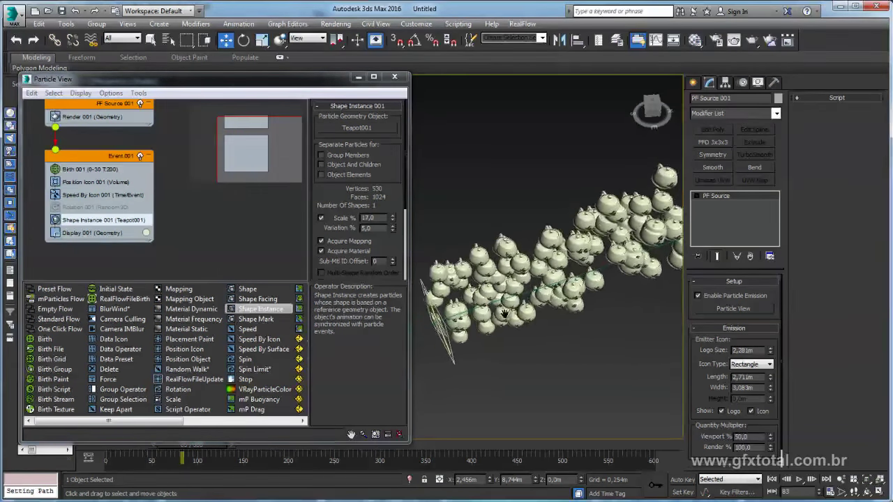
pyautogui.scroll(2, 545, 307)
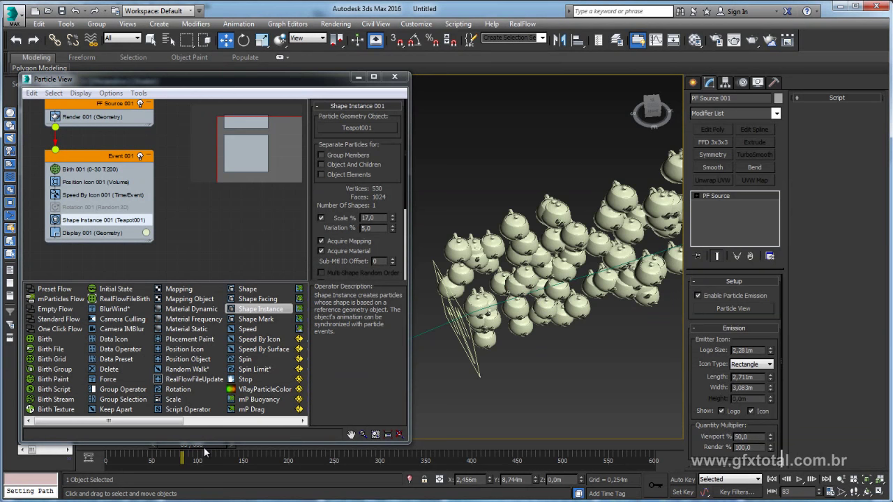
pyautogui.moveTo(204, 453); pyautogui.dragTo(183, 457)
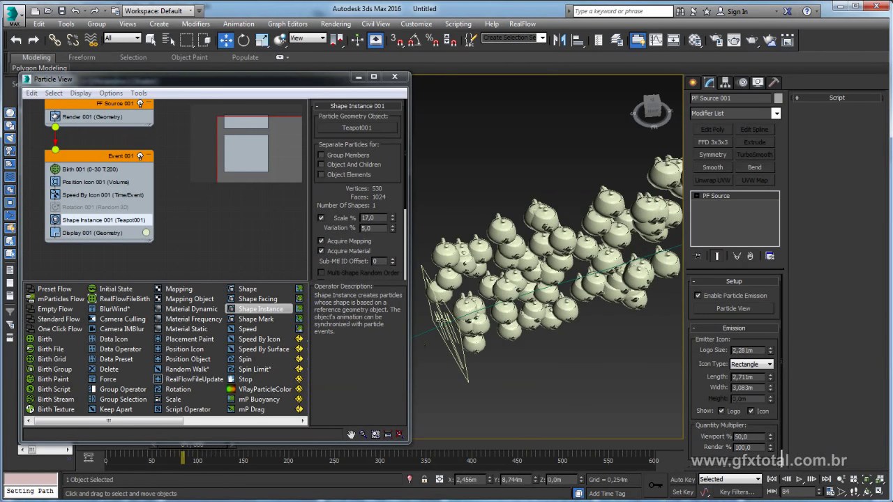
pyautogui.keyDown('alt'); pyautogui.moveTo(548, 227); pyautogui.dragTo(521, 253, button='middle'); pyautogui.keyUp('alt')
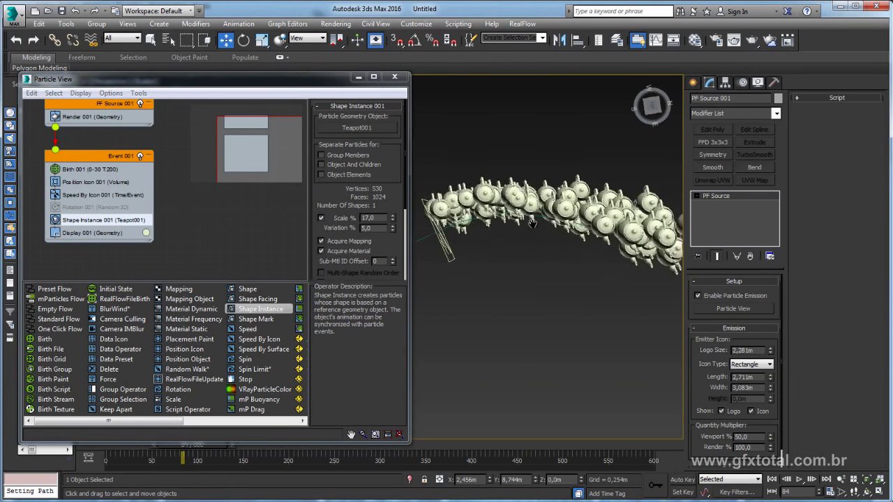
# Minimize Particle View, scrub ahead, then reopen it and orbit to the emitter
pyautogui.click(360, 79)
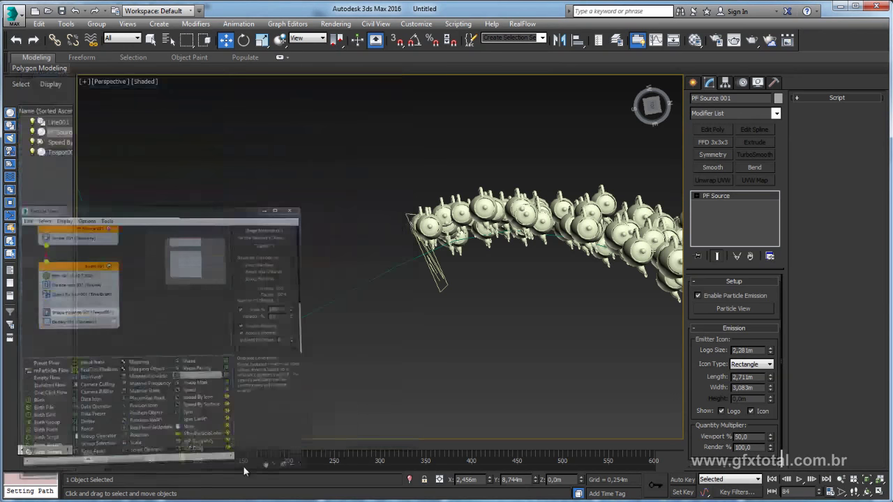
pyautogui.moveTo(203, 447)
pyautogui.mouseDown()
pyautogui.moveTo(234, 444)
pyautogui.moveTo(221, 436)
pyautogui.mouseUp()
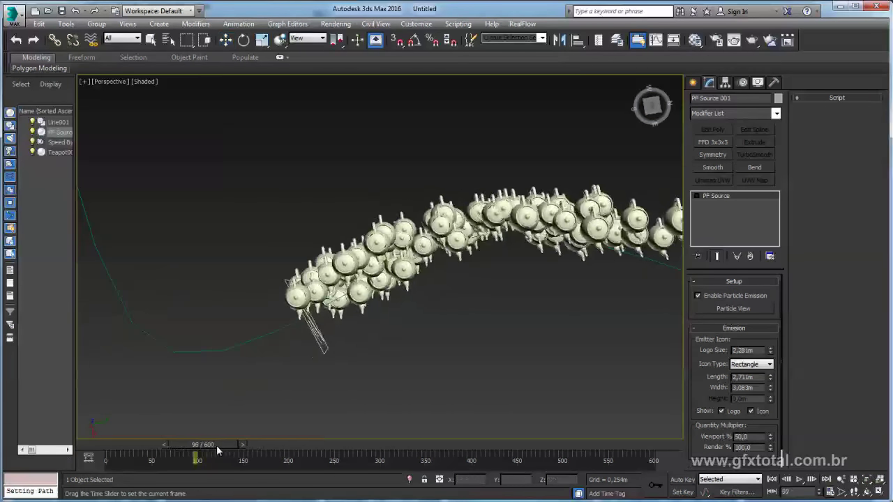
pyautogui.press('w')
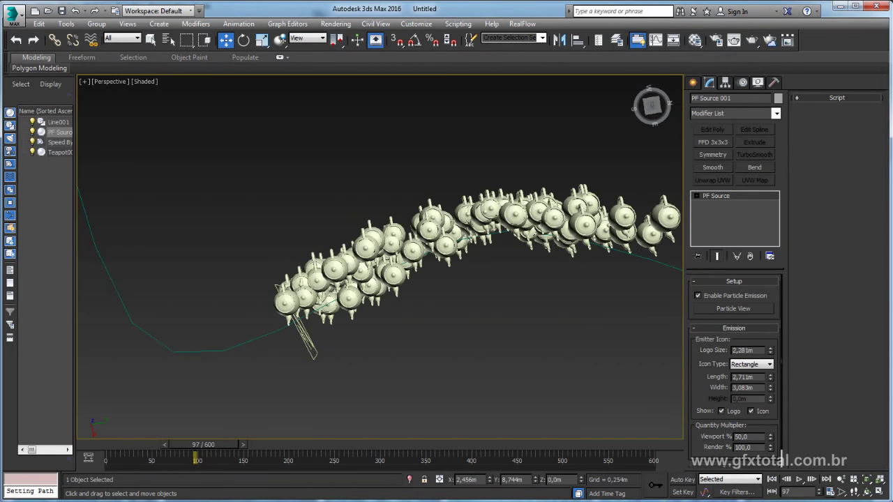
pyautogui.press('6')
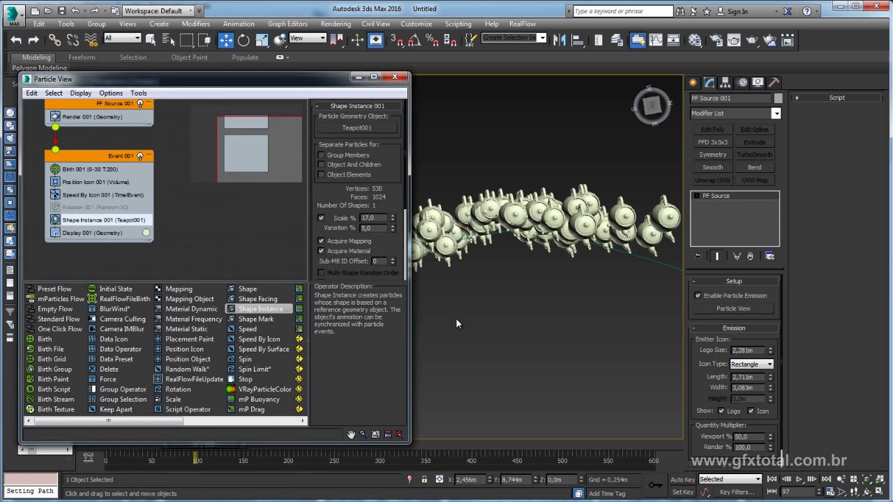
pyautogui.keyDown('alt'); pyautogui.moveTo(457, 323); pyautogui.dragTo(620, 323, button='middle'); pyautogui.keyUp('alt')
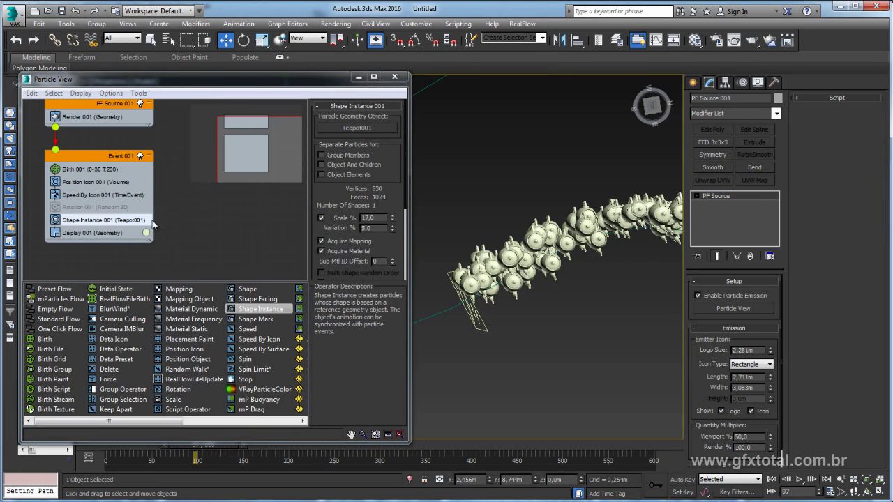
# Re-enable Rotation 001 and set its orientation to Speed Space Follow
pyautogui.click(81, 210)
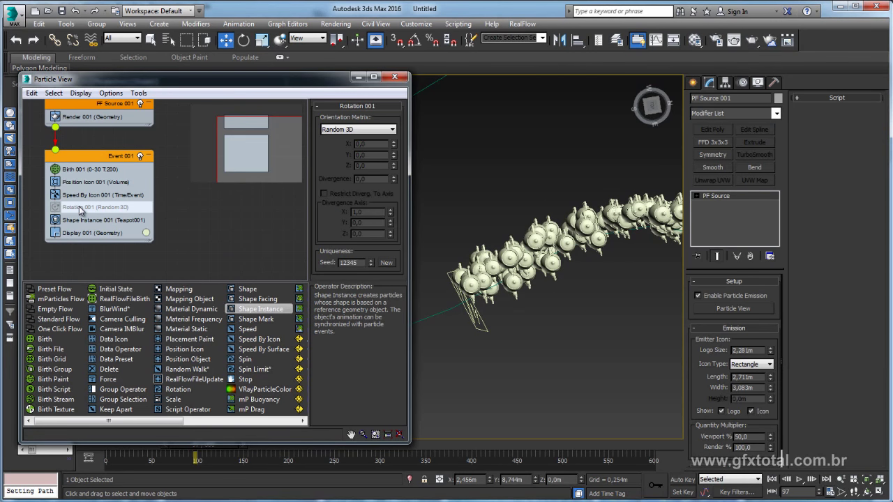
pyautogui.click(55, 208)
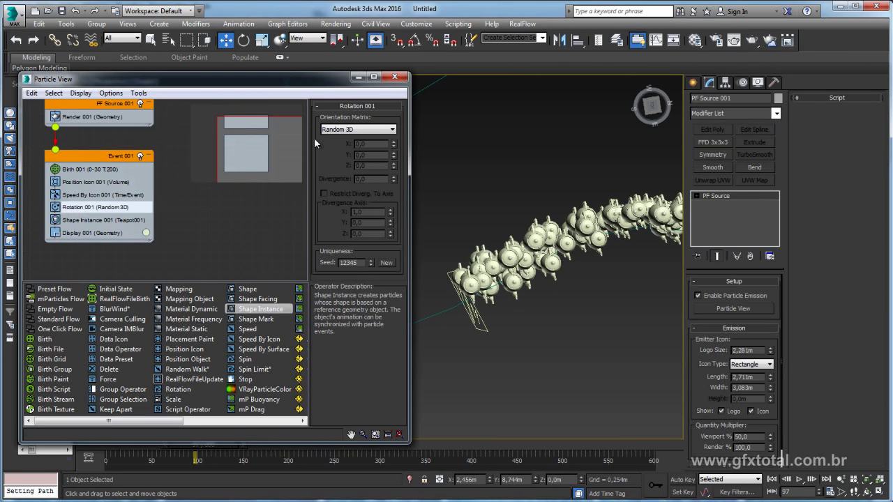
pyautogui.click(351, 131)
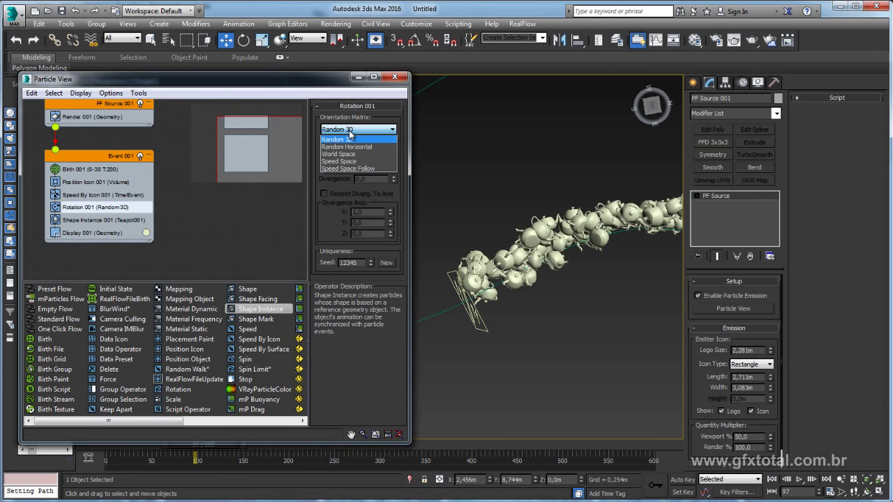
pyautogui.click(342, 168)
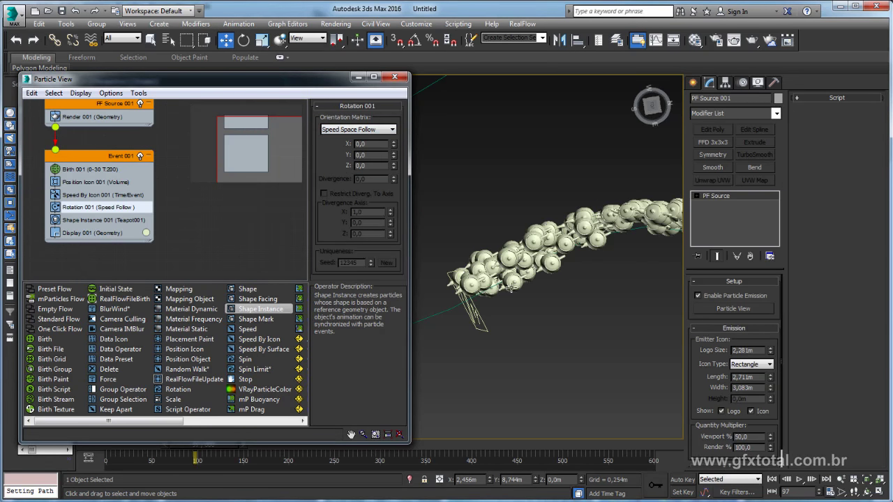
# Test the X/Y/Z rotation offsets, reset them to 0, and scrub to check
pyautogui.moveTo(547, 335)
pyautogui.keyDown('alt'); pyautogui.mouseDown(button='middle')
pyautogui.moveTo(535, 281)
pyautogui.moveTo(397, 155)
pyautogui.mouseUp(button='middle'); pyautogui.keyUp('alt')
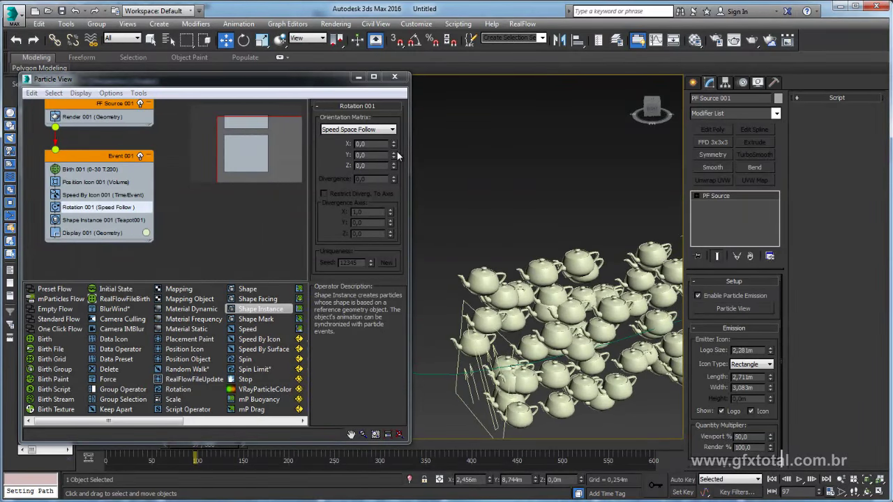
pyautogui.moveTo(394, 146); pyautogui.dragTo(384, 122)
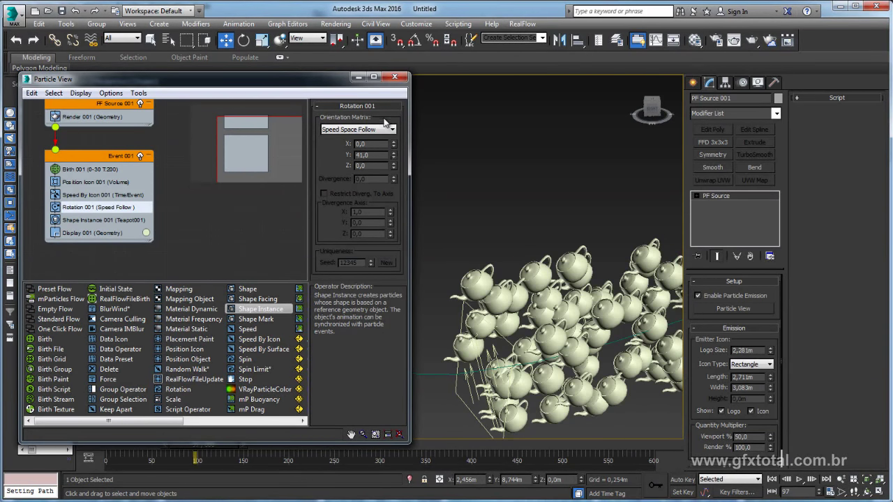
pyautogui.rightClick(393, 154)
pyautogui.moveTo(393, 166)
pyautogui.mouseDown()
pyautogui.moveTo(412, 137)
pyautogui.moveTo(487, 228)
pyautogui.mouseUp()
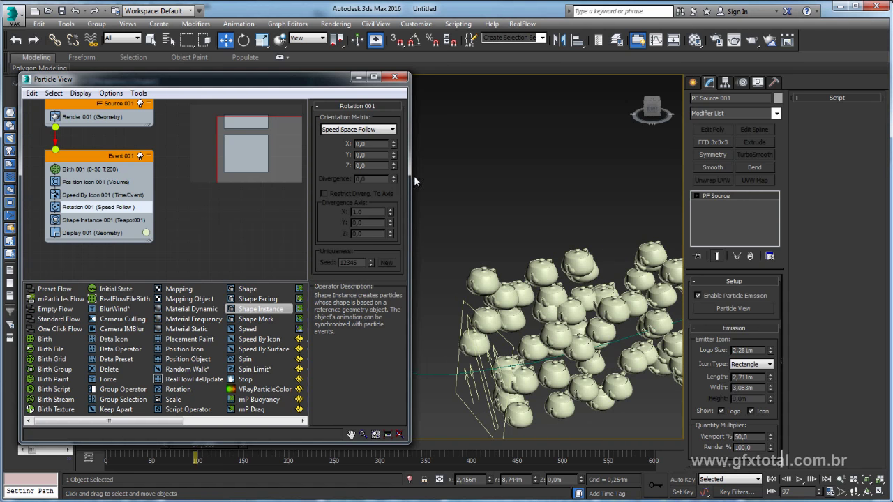
pyautogui.moveTo(414, 177)
pyautogui.keyDown('alt'); pyautogui.mouseDown(button='middle')
pyautogui.moveTo(479, 182)
pyautogui.moveTo(434, 182)
pyautogui.mouseUp(button='middle'); pyautogui.keyUp('alt')
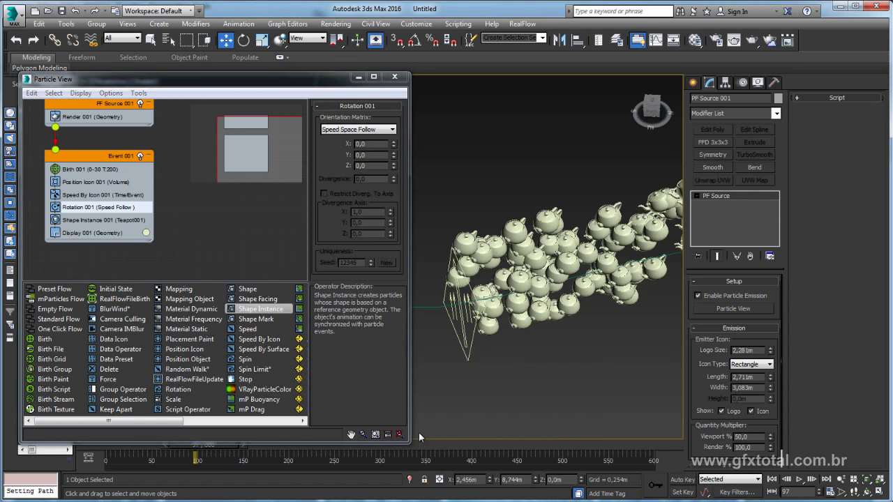
pyautogui.moveTo(230, 452); pyautogui.dragTo(217, 437)
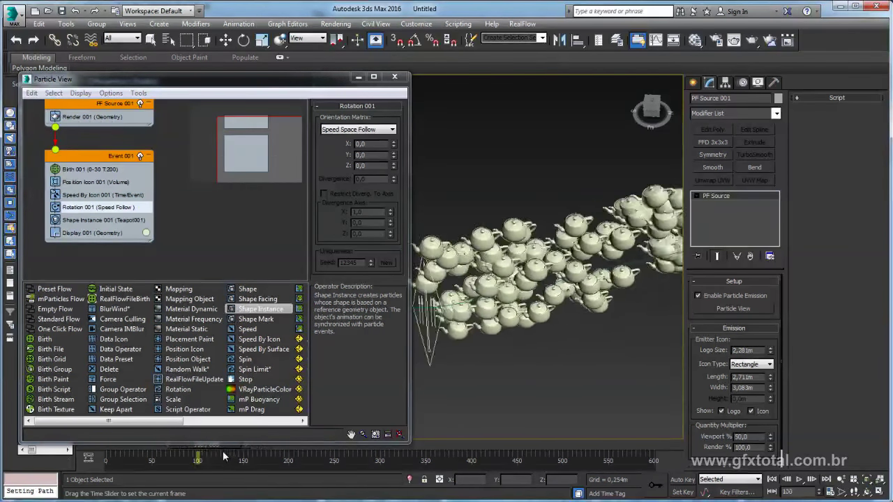
# Minimize Particle View, play particles along the whole path, then reopen the editor
pyautogui.click(358, 77)
pyautogui.scroll(-5, 434, 191)
pyautogui.moveTo(549, 136); pyautogui.dragTo(374, 276, button='middle')
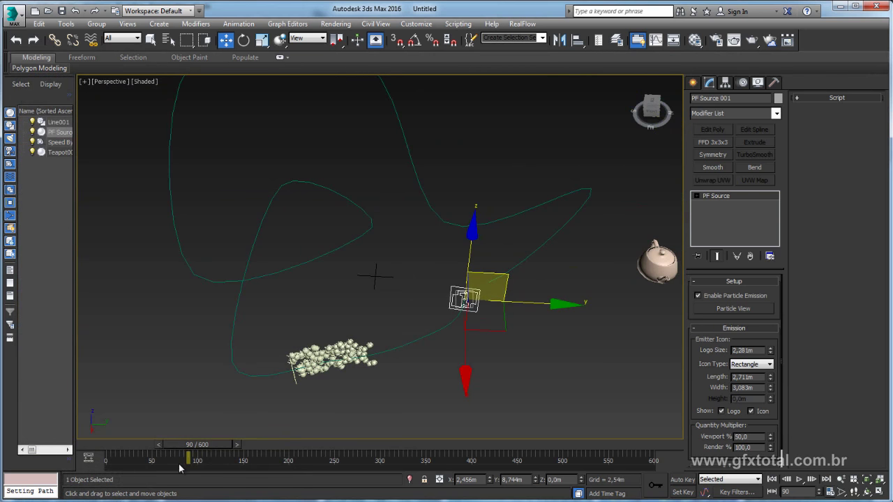
pyautogui.moveTo(197, 445)
pyautogui.mouseDown()
pyautogui.moveTo(598, 444)
pyautogui.moveTo(165, 480)
pyautogui.mouseUp()
pyautogui.press('w')
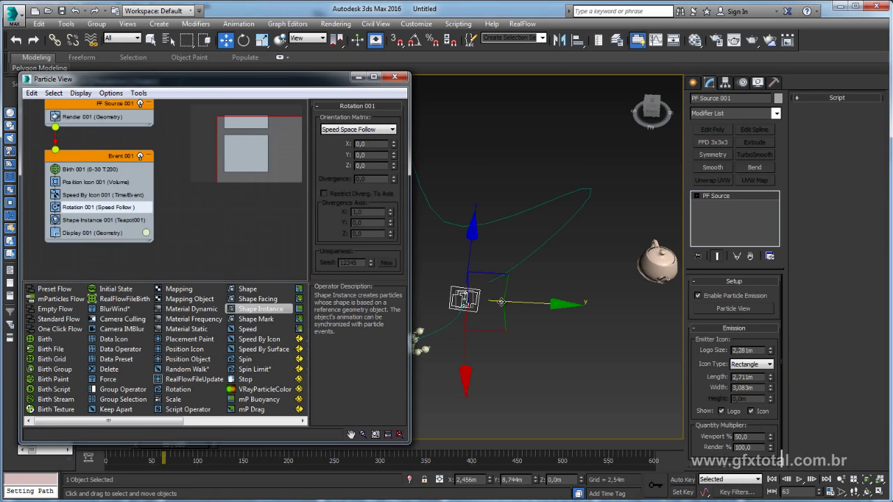
pyautogui.press('6')
pyautogui.moveTo(430, 237)
pyautogui.mouseDown(button='middle')
pyautogui.moveTo(535, 237)
pyautogui.moveTo(508, 224)
pyautogui.moveTo(531, 216)
pyautogui.mouseUp(button='middle')
# Lengthen Birth 001's emission period and preview up to frame 129
pyautogui.click(98, 170)
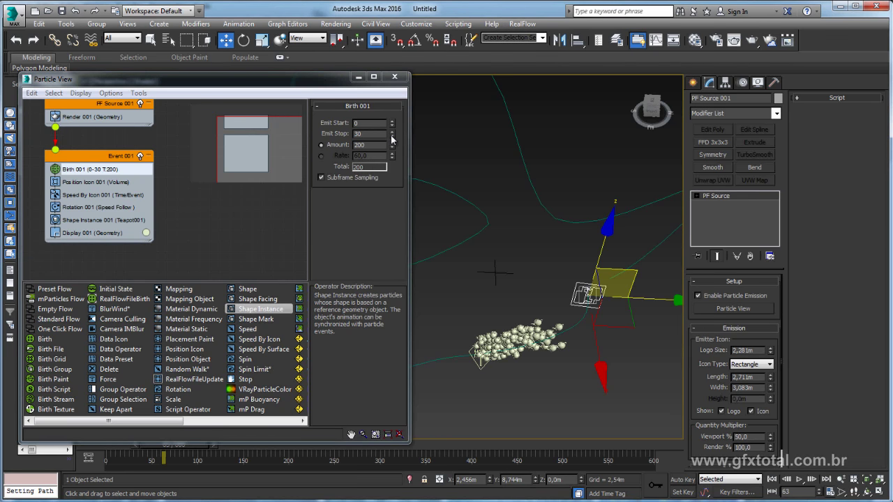
pyautogui.moveTo(392, 140); pyautogui.dragTo(393, 104)
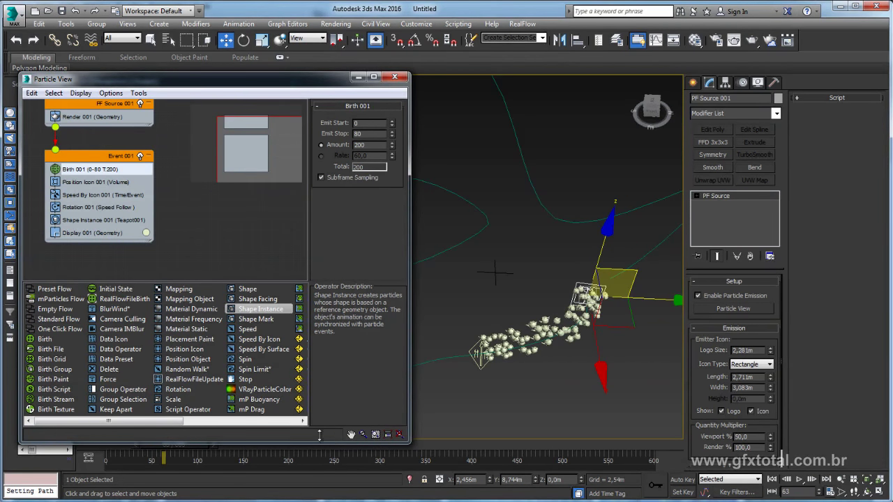
pyautogui.moveTo(260, 443); pyautogui.dragTo(261, 425)
pyautogui.moveTo(213, 444)
pyautogui.mouseDown()
pyautogui.moveTo(252, 454)
pyautogui.moveTo(197, 453)
pyautogui.mouseUp()
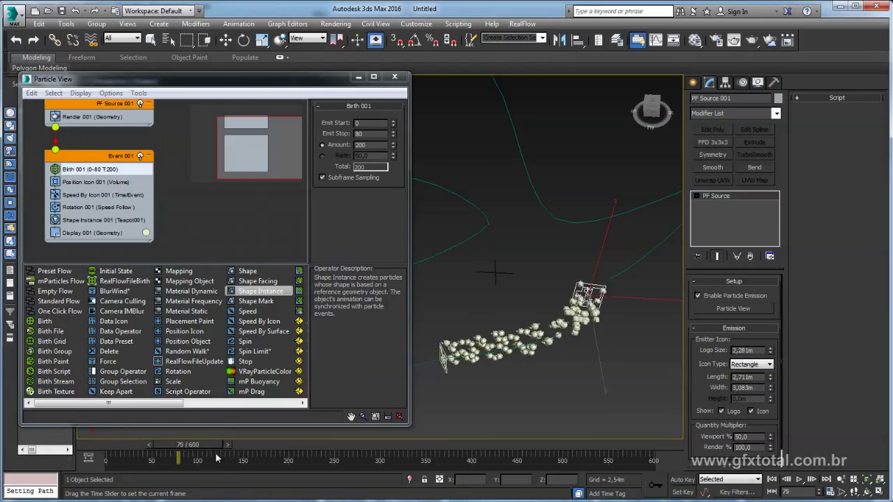
pyautogui.press('w')
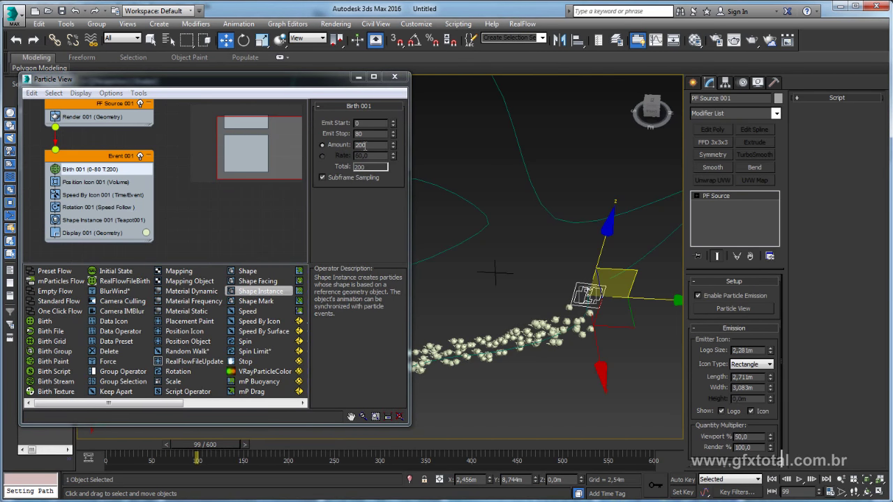
# Set Birth 001's Emit Stop to frame 150
pyautogui.doubleClick(370, 144)
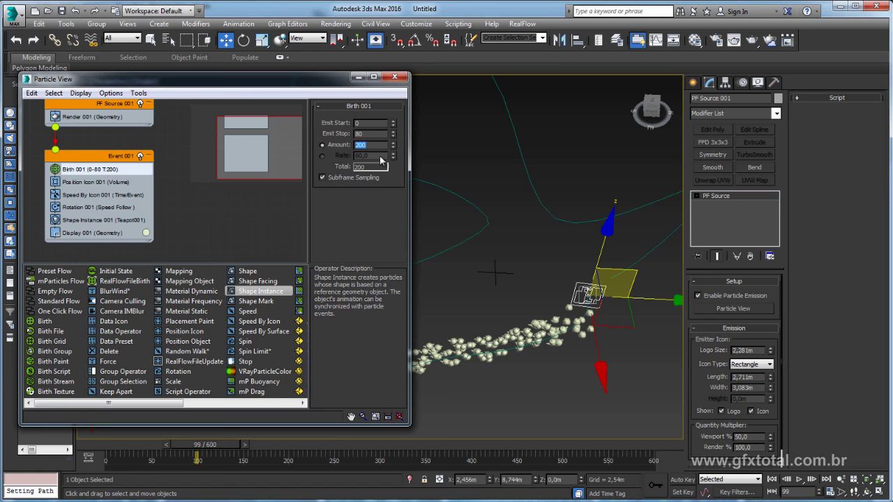
pyautogui.keyDown('alt'); pyautogui.moveTo(518, 328); pyautogui.dragTo(527, 325, button='middle'); pyautogui.keyUp('alt')
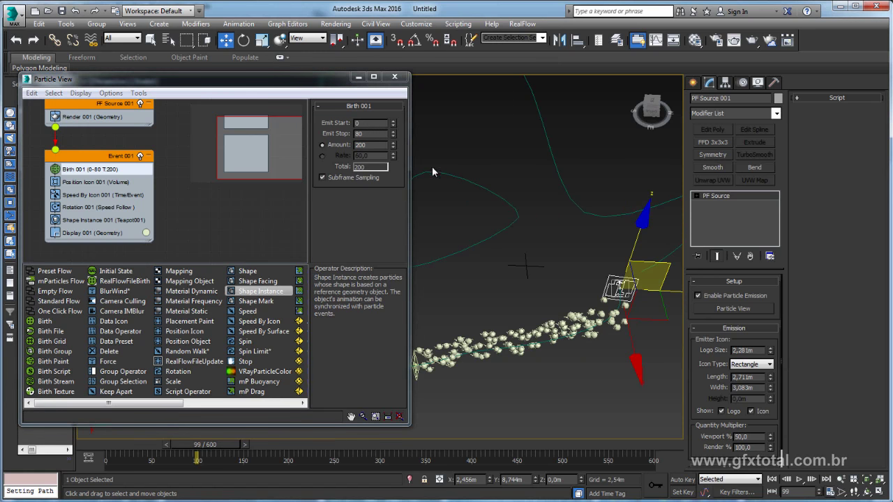
pyautogui.moveTo(394, 136)
pyautogui.mouseDown()
pyautogui.moveTo(397, 116)
pyautogui.moveTo(393, 131)
pyautogui.mouseUp()
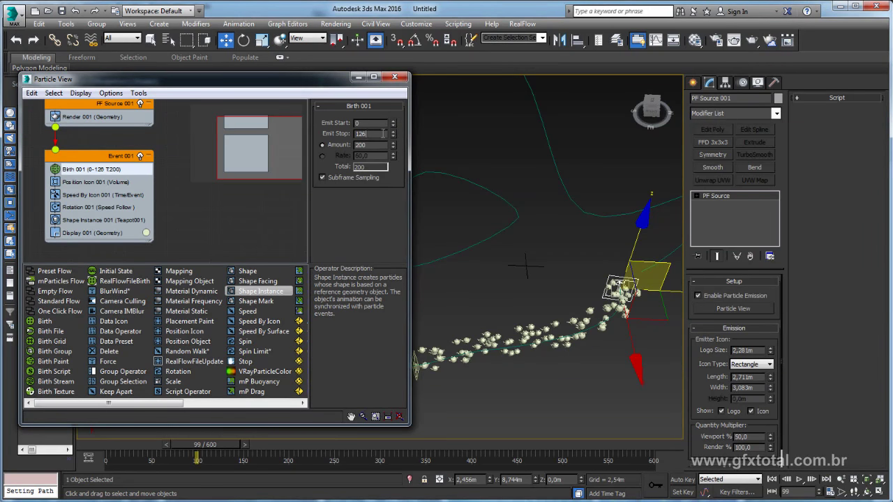
pyautogui.write('150')
pyautogui.press('Return')
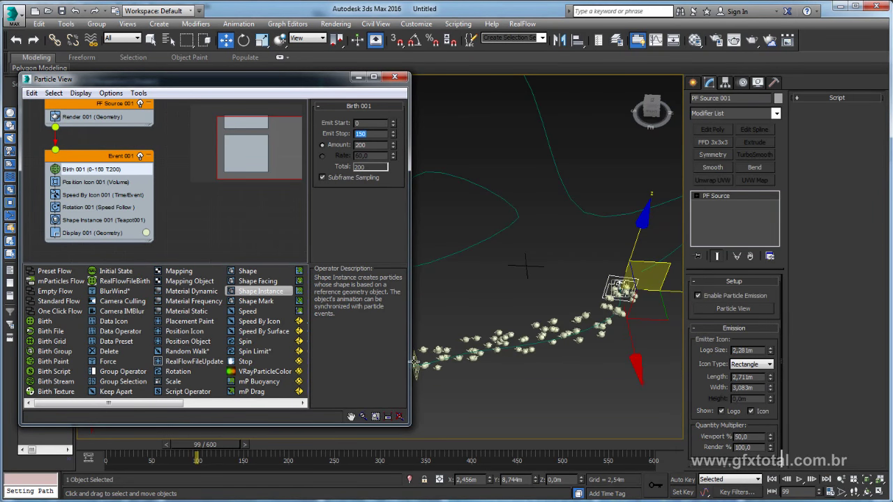
# Set the particle Amount to 400 and scrub to see the denser stream
pyautogui.moveTo(226, 444); pyautogui.dragTo(249, 444)
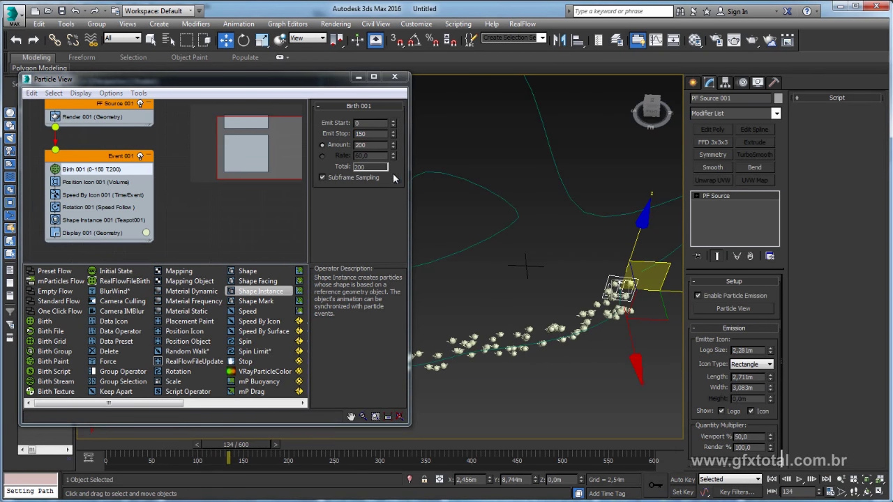
pyautogui.doubleClick(352, 144)
pyautogui.write('40')
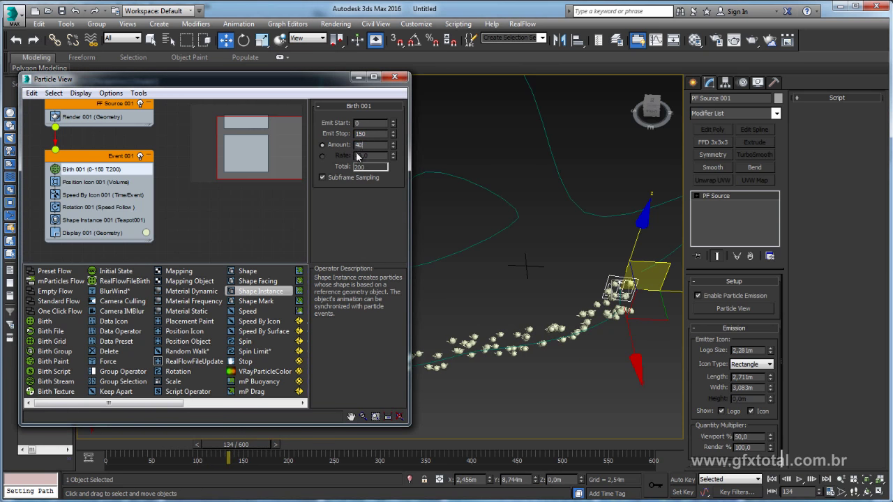
pyautogui.press('Return')
pyautogui.moveTo(239, 444); pyautogui.dragTo(304, 445)
# Scrub around frame 220 and orbit to view the particle trail
pyautogui.press('w')
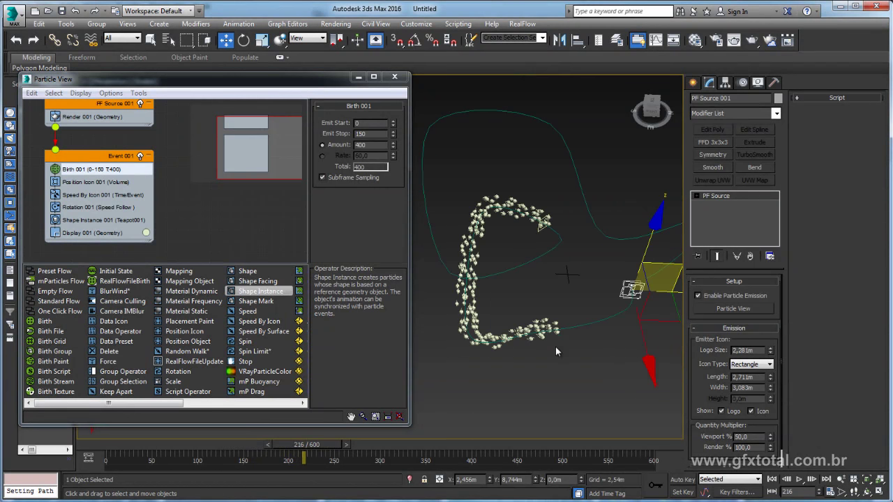
pyautogui.moveTo(556, 347); pyautogui.dragTo(523, 359, button='middle')
pyautogui.moveTo(312, 452)
pyautogui.mouseDown()
pyautogui.moveTo(374, 454)
pyautogui.moveTo(224, 459)
pyautogui.mouseUp()
pyautogui.press('w')
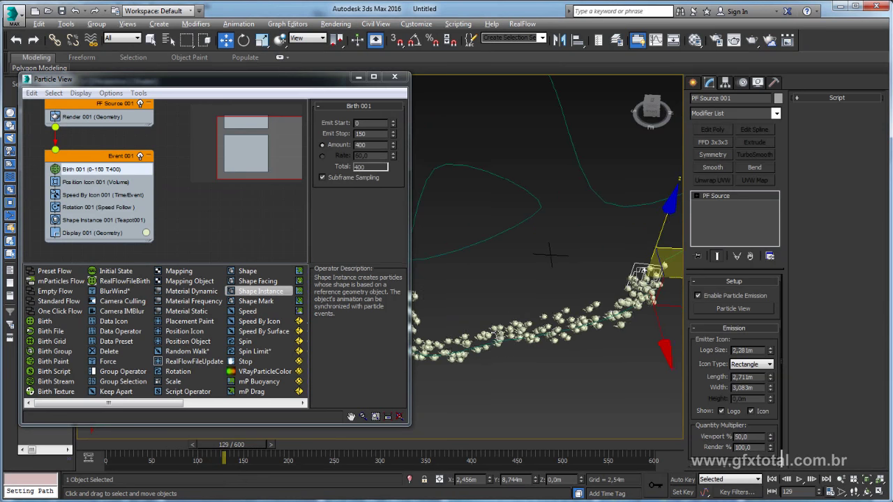
pyautogui.moveTo(550, 253)
pyautogui.keyDown('alt'); pyautogui.mouseDown(button='middle')
pyautogui.moveTo(520, 306)
pyautogui.moveTo(535, 354)
pyautogui.mouseUp(button='middle'); pyautogui.keyUp('alt')
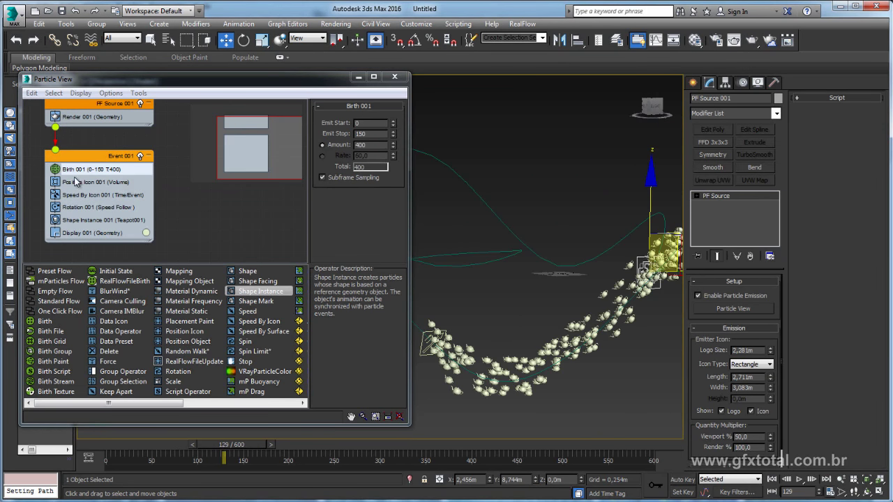
# Bring up Display 001's colour selector for a new particle colour
pyautogui.click(91, 220)
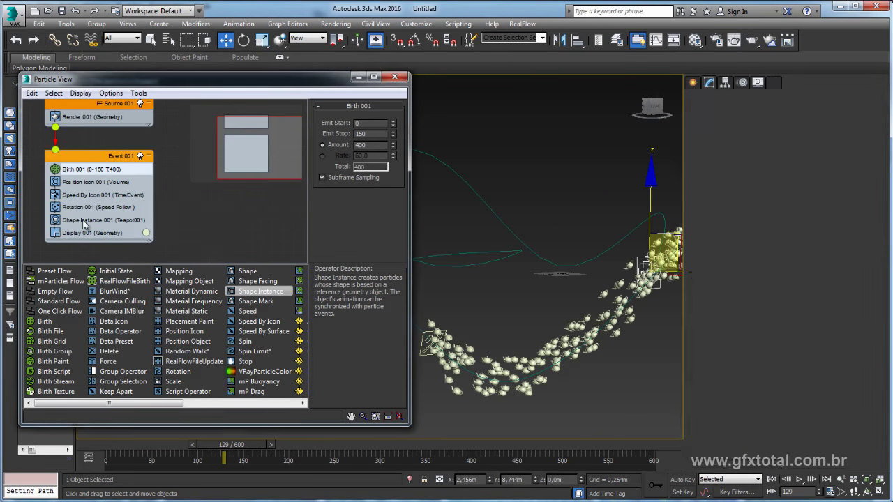
pyautogui.click(88, 233)
pyautogui.click(394, 149)
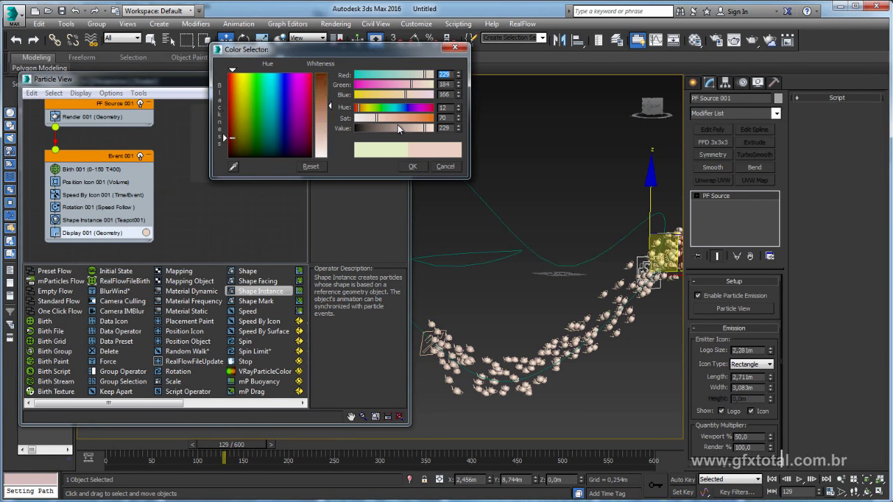
# Make the particle display colour orange and scrub the timeline
pyautogui.moveTo(397, 119)
pyautogui.mouseDown()
pyautogui.moveTo(431, 118)
pyautogui.moveTo(423, 127)
pyautogui.mouseUp()
pyautogui.click(412, 166)
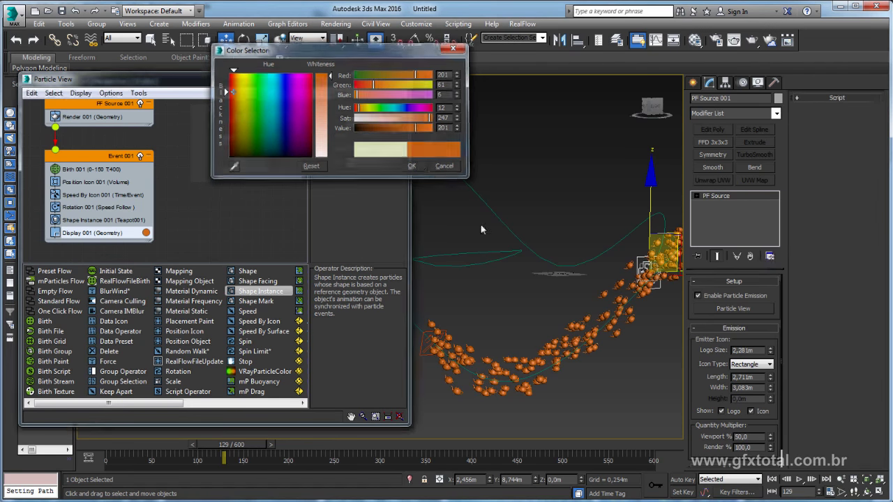
pyautogui.moveTo(243, 450)
pyautogui.mouseDown()
pyautogui.moveTo(379, 433)
pyautogui.moveTo(227, 449)
pyautogui.moveTo(261, 439)
pyautogui.mouseUp()
# Orbit and minimize Particle View to frame the whole particle stream
pyautogui.scroll(-2, 503, 297)
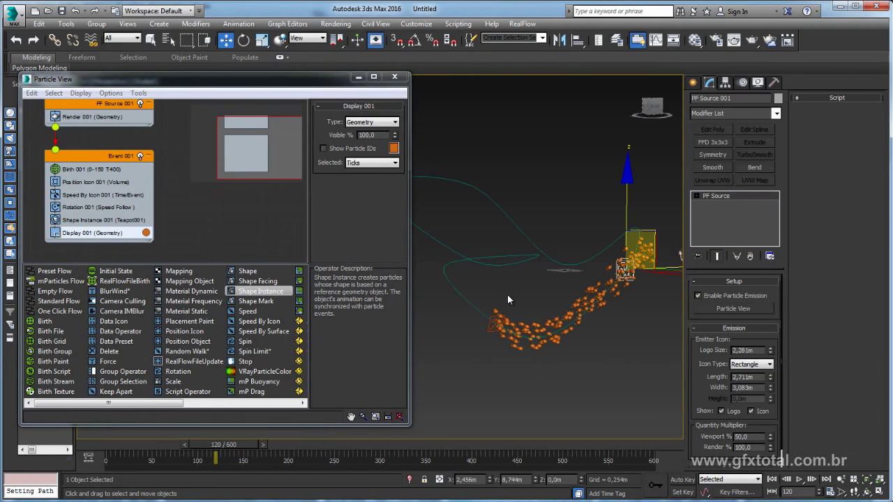
pyautogui.scroll(-2, 516, 277)
pyautogui.scroll(-1, 541, 280)
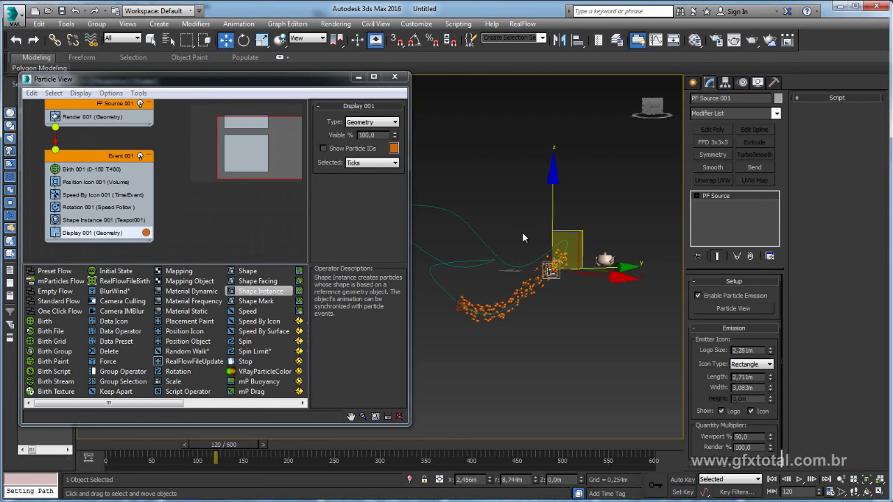
pyautogui.keyDown('alt'); pyautogui.moveTo(523, 238); pyautogui.dragTo(556, 277, button='middle'); pyautogui.keyUp('alt')
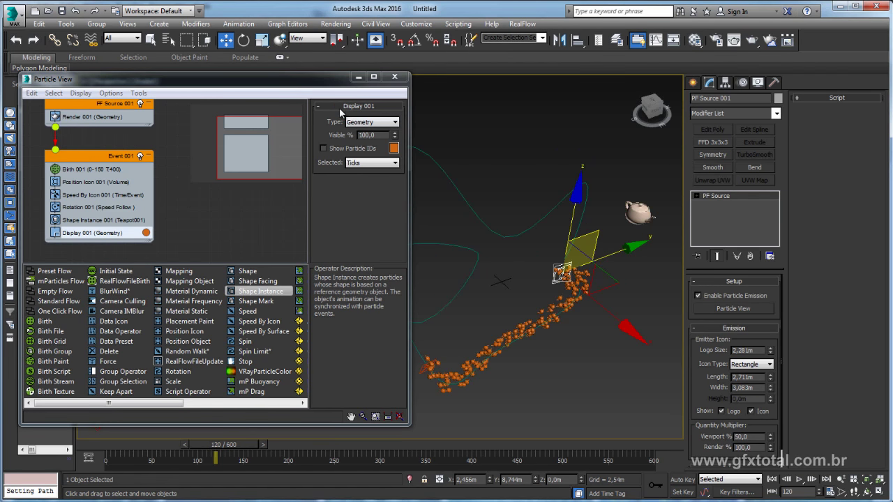
pyautogui.click(358, 76)
pyautogui.moveTo(514, 332); pyautogui.dragTo(365, 321, button='middle')
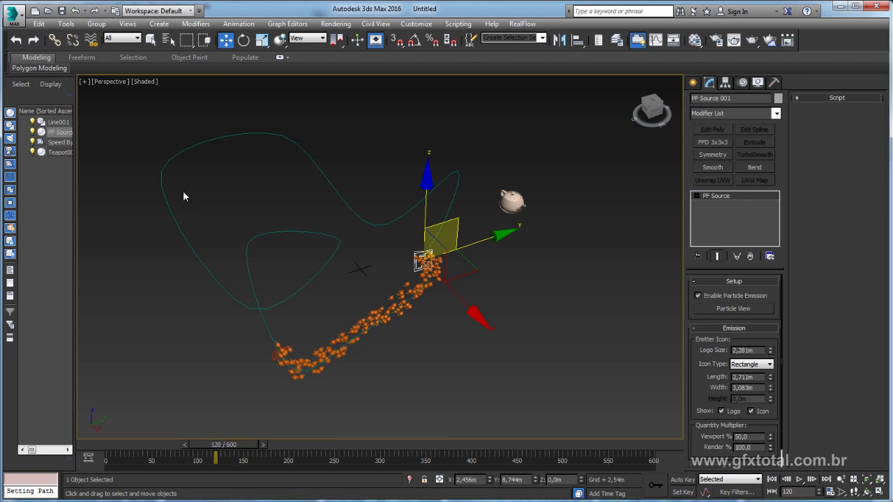
# Merge anchova.max from the Peixe Anchova folder into the scene
pyautogui.click(73, 499)
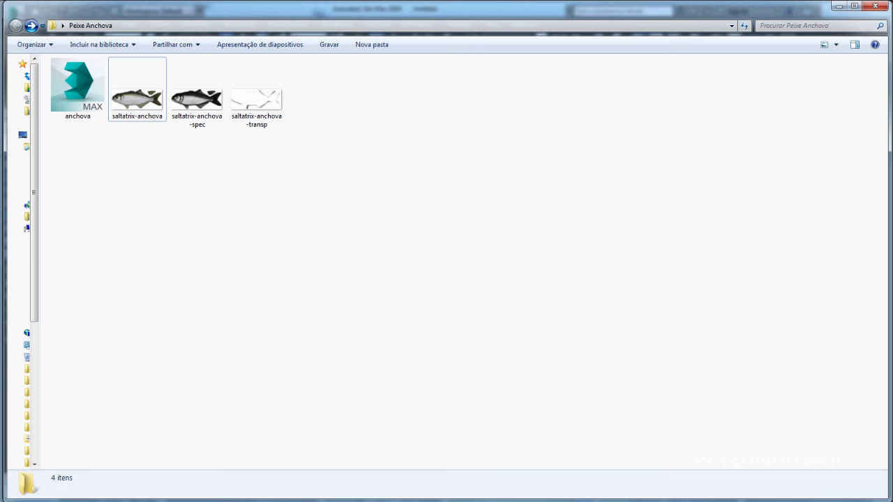
pyautogui.moveTo(293, 16)
pyautogui.mouseDown()
pyautogui.moveTo(661, 157)
pyautogui.moveTo(640, 147)
pyautogui.mouseUp()
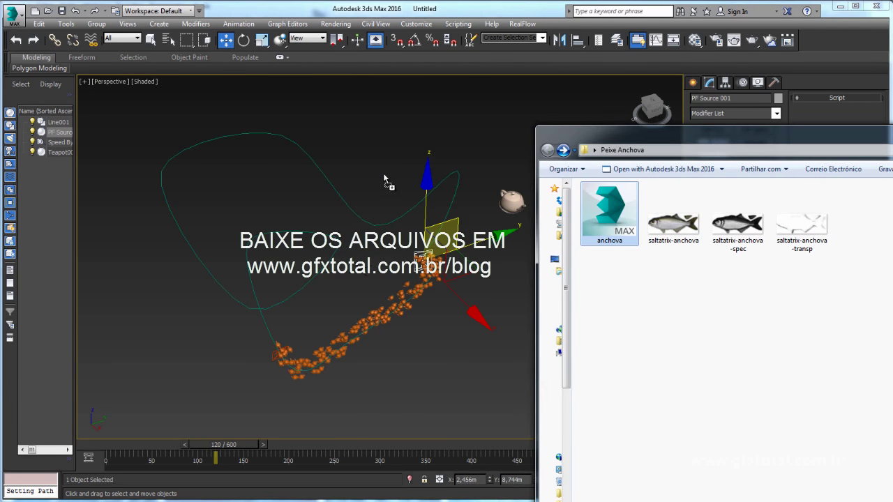
pyautogui.moveTo(384, 175); pyautogui.dragTo(386, 175)
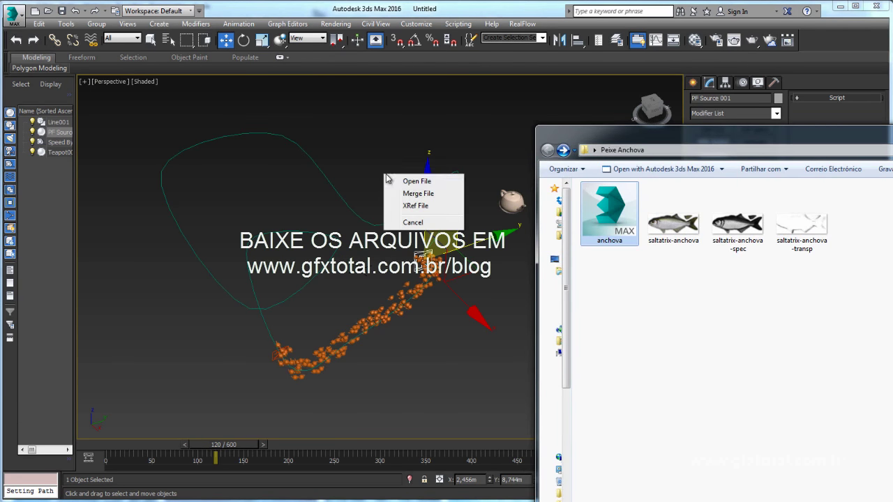
pyautogui.click(421, 193)
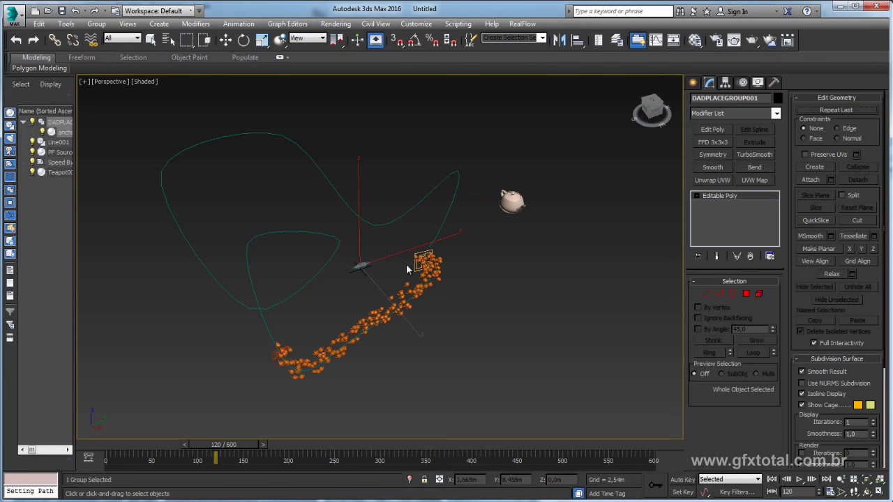
# Frame and orbit the merged fish, then select PF Source 001
pyautogui.press('z')
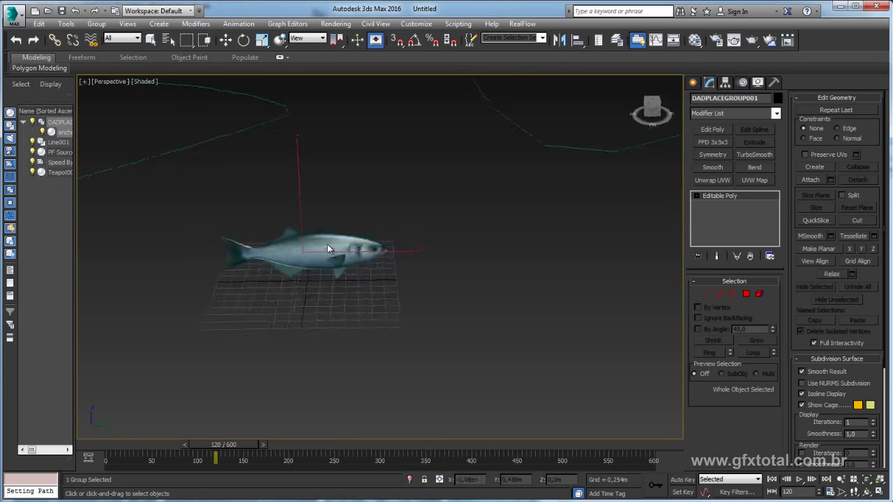
pyautogui.moveTo(327, 244)
pyautogui.keyDown('alt'); pyautogui.mouseDown(button='middle')
pyautogui.moveTo(322, 219)
pyautogui.moveTo(376, 243)
pyautogui.moveTo(356, 238)
pyautogui.moveTo(368, 234)
pyautogui.moveTo(348, 242)
pyautogui.moveTo(359, 246)
pyautogui.mouseUp(button='middle'); pyautogui.keyUp('alt')
pyautogui.scroll(-3, 365, 249)
pyautogui.scroll(-3, 371, 248)
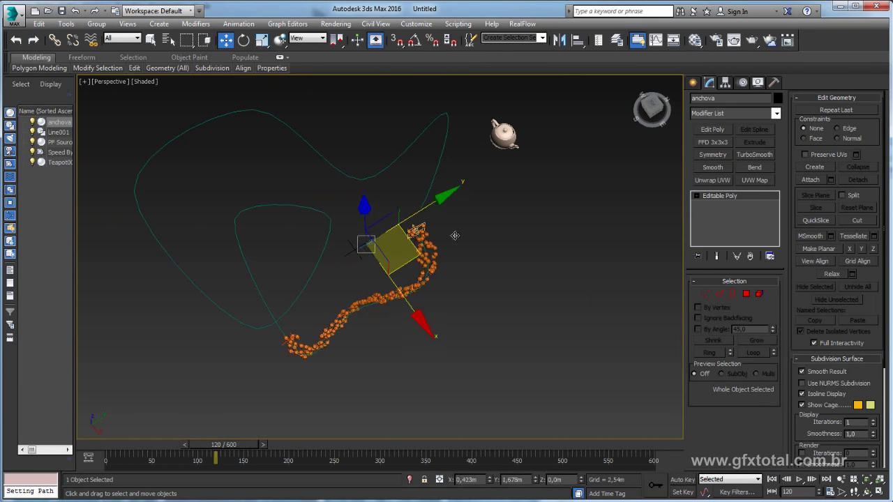
pyautogui.moveTo(455, 236)
pyautogui.keyDown('alt'); pyautogui.mouseDown(button='middle')
pyautogui.moveTo(503, 239)
pyautogui.moveTo(551, 188)
pyautogui.moveTo(514, 221)
pyautogui.moveTo(421, 241)
pyautogui.moveTo(343, 300)
pyautogui.mouseUp(button='middle'); pyautogui.keyUp('alt')
pyautogui.scroll(3, 579, 169)
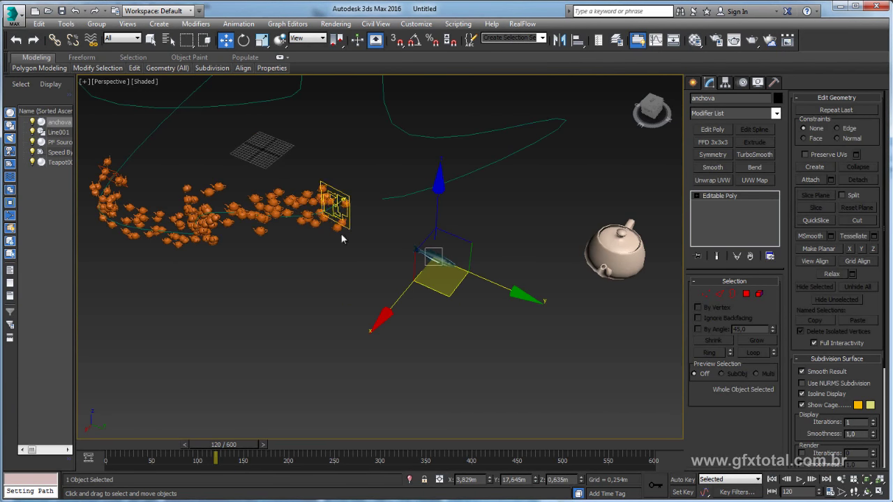
pyautogui.click(336, 189)
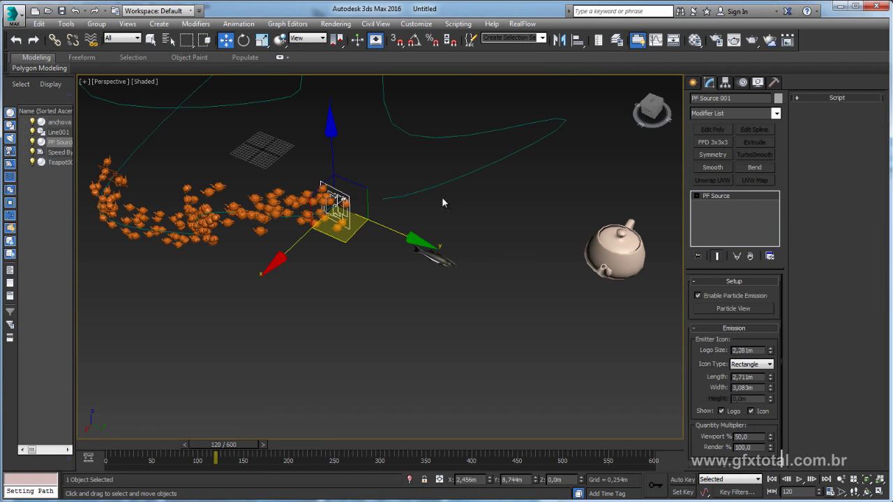
# Replace the teapot particles with the anchova mesh in Shape Instance 001, scaled to 63%
pyautogui.click(738, 316)
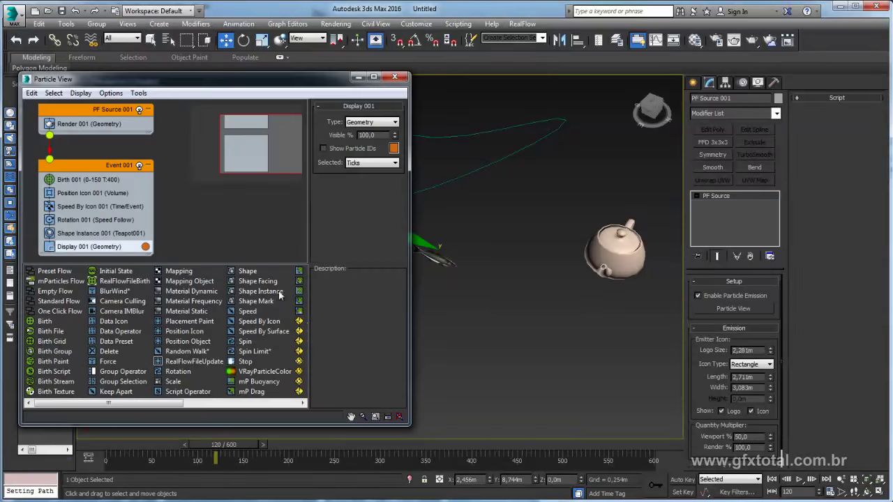
pyautogui.click(83, 235)
pyautogui.moveTo(475, 258); pyautogui.dragTo(633, 294, button='middle')
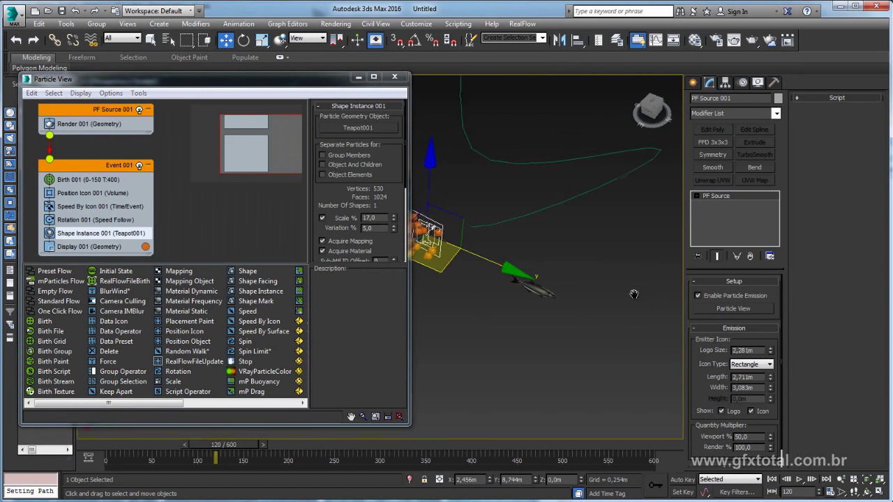
pyautogui.click(357, 131)
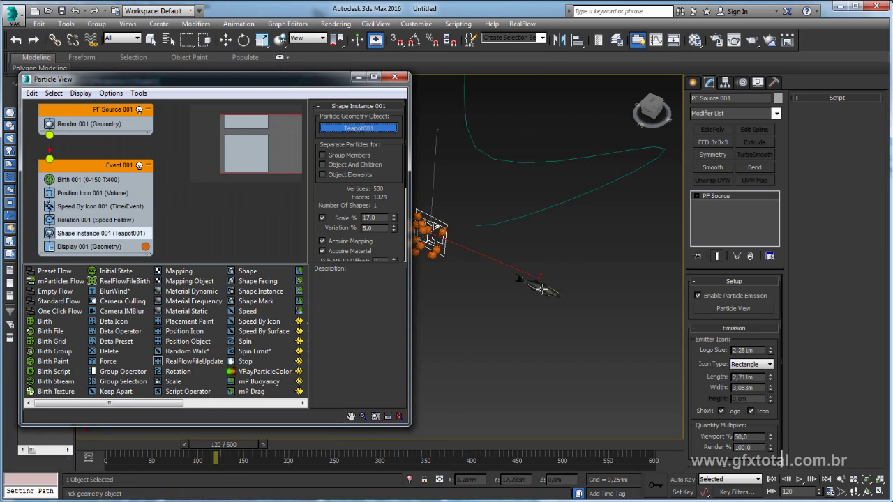
pyautogui.click(541, 288)
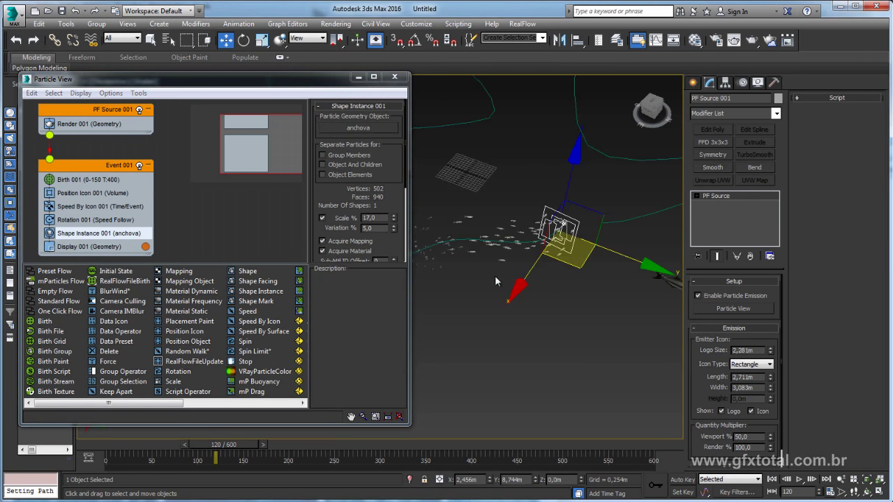
pyautogui.keyDown('alt'); pyautogui.moveTo(494, 275); pyautogui.dragTo(549, 293, button='middle'); pyautogui.keyUp('alt')
pyautogui.scroll(3, 548, 299)
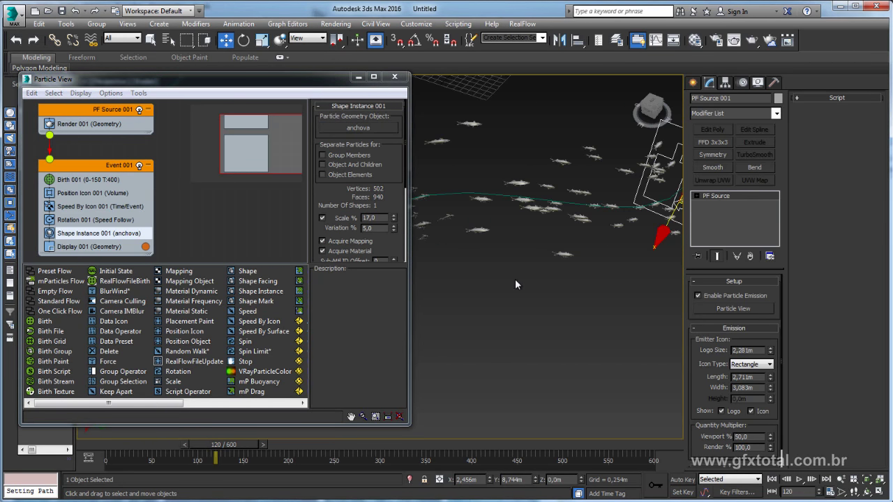
pyautogui.moveTo(395, 222); pyautogui.dragTo(397, 192)
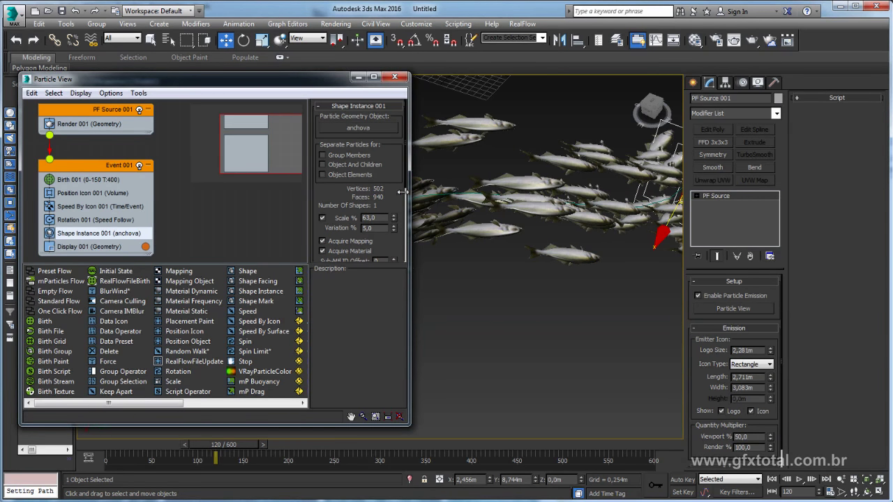
pyautogui.scroll(-3, 514, 231)
# Minimize Particle View and scrub the timeline to watch the fish school follow Line001
pyautogui.moveTo(525, 275)
pyautogui.keyDown('alt'); pyautogui.mouseDown(button='middle')
pyautogui.moveTo(565, 234)
pyautogui.moveTo(495, 280)
pyautogui.moveTo(428, 146)
pyautogui.mouseUp(button='middle'); pyautogui.keyUp('alt')
pyautogui.scroll(3, 427, 146)
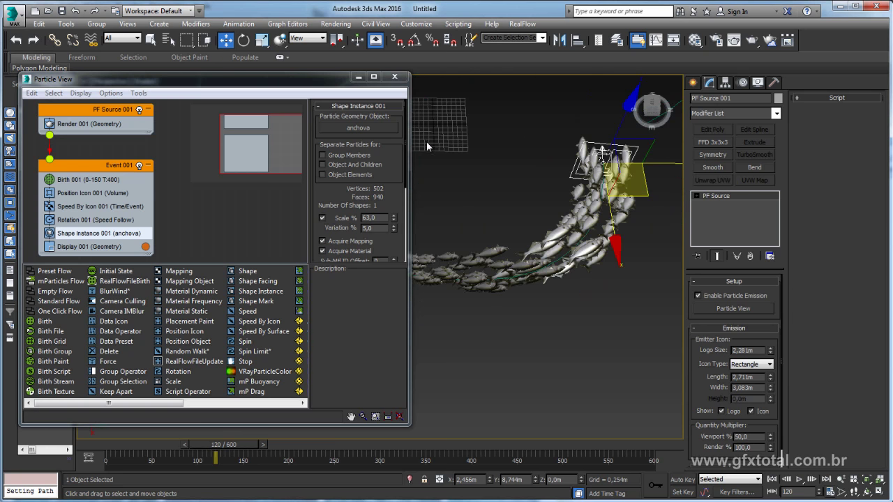
pyautogui.click(358, 77)
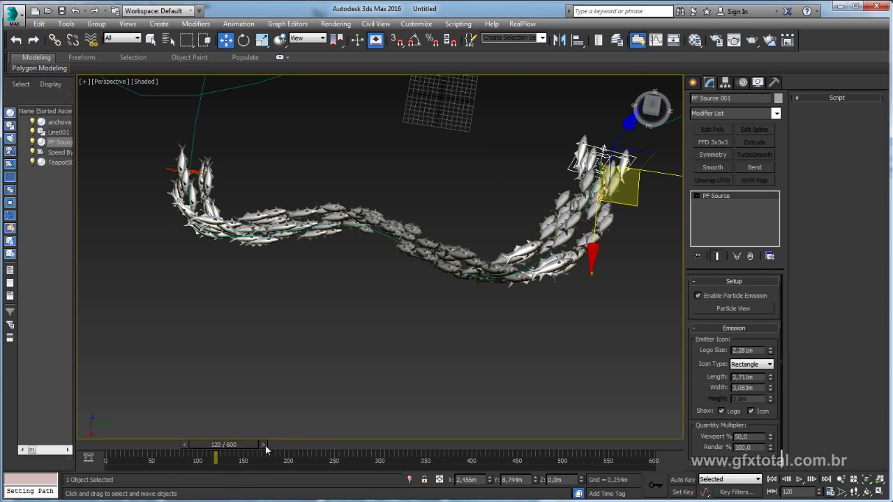
pyautogui.moveTo(265, 445)
pyautogui.mouseDown()
pyautogui.moveTo(202, 445)
pyautogui.moveTo(251, 446)
pyautogui.moveTo(208, 445)
pyautogui.moveTo(243, 444)
pyautogui.mouseUp()
pyautogui.press('w')
pyautogui.moveTo(391, 349)
pyautogui.keyDown('alt'); pyautogui.mouseDown(button='middle')
pyautogui.moveTo(446, 317)
pyautogui.moveTo(458, 258)
pyautogui.moveTo(433, 313)
pyautogui.moveTo(486, 273)
pyautogui.moveTo(530, 276)
pyautogui.mouseUp(button='middle'); pyautogui.keyUp('alt')
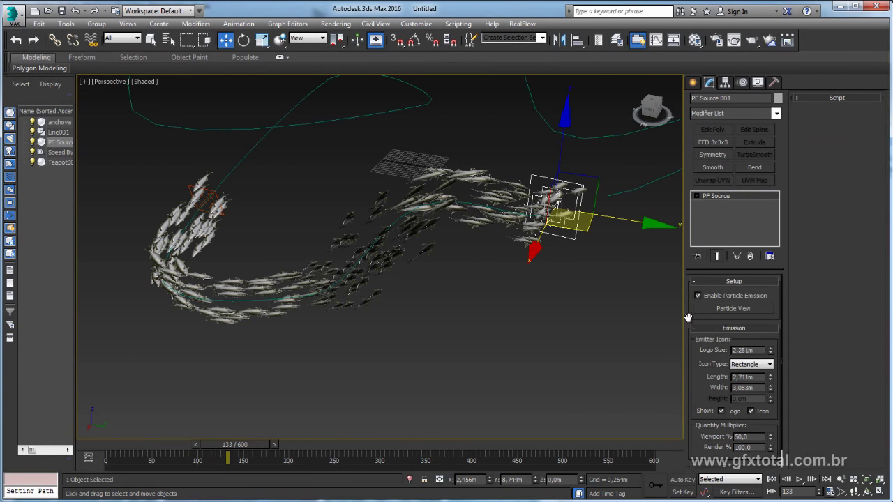
# Set Rotation 001's offsets to X 90 and Z 55,5, then scrub to check the fish orientation
pyautogui.click(721, 310)
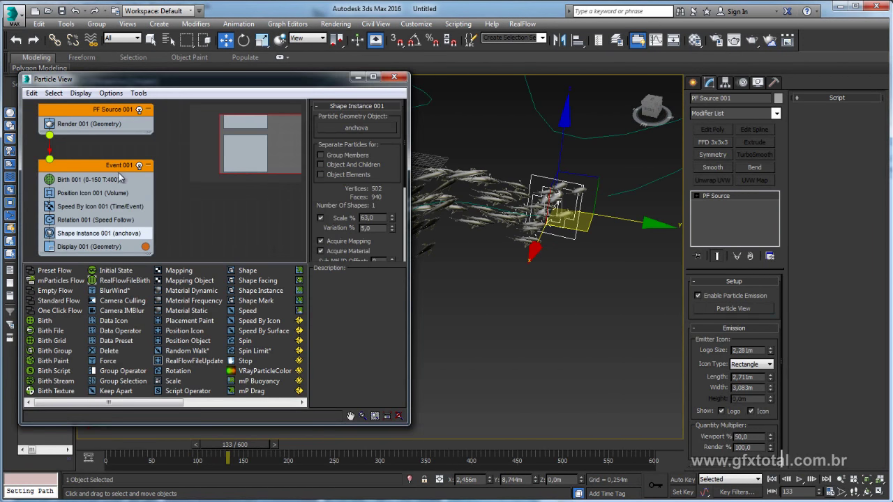
pyautogui.click(87, 221)
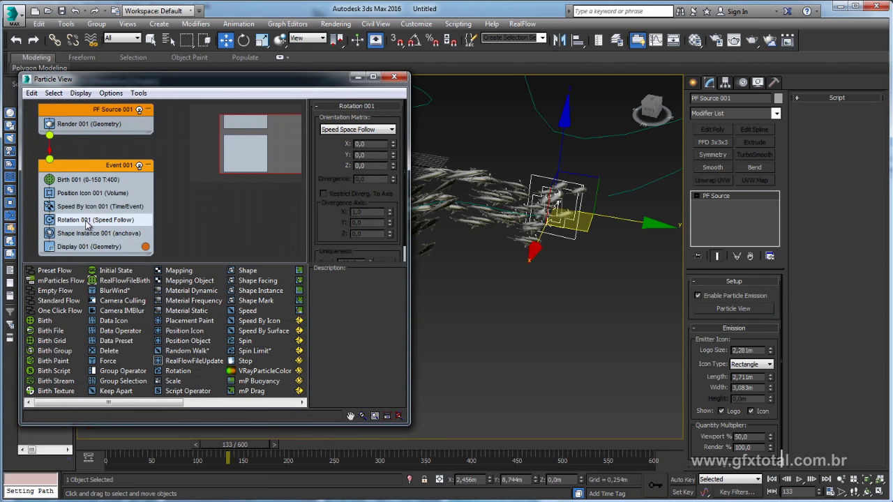
pyautogui.moveTo(447, 222)
pyautogui.keyDown('alt'); pyautogui.mouseDown(button='middle')
pyautogui.moveTo(559, 330)
pyautogui.moveTo(488, 265)
pyautogui.mouseUp(button='middle'); pyautogui.keyUp('alt')
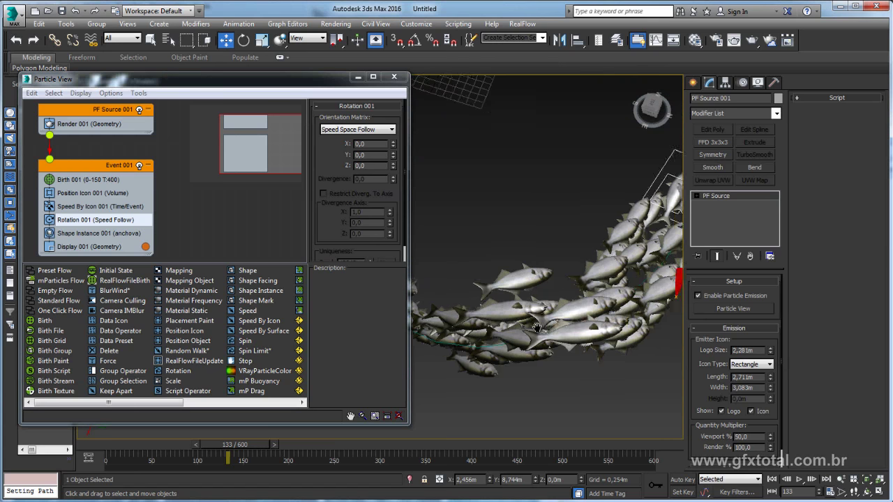
pyautogui.moveTo(393, 144); pyautogui.dragTo(392, 78)
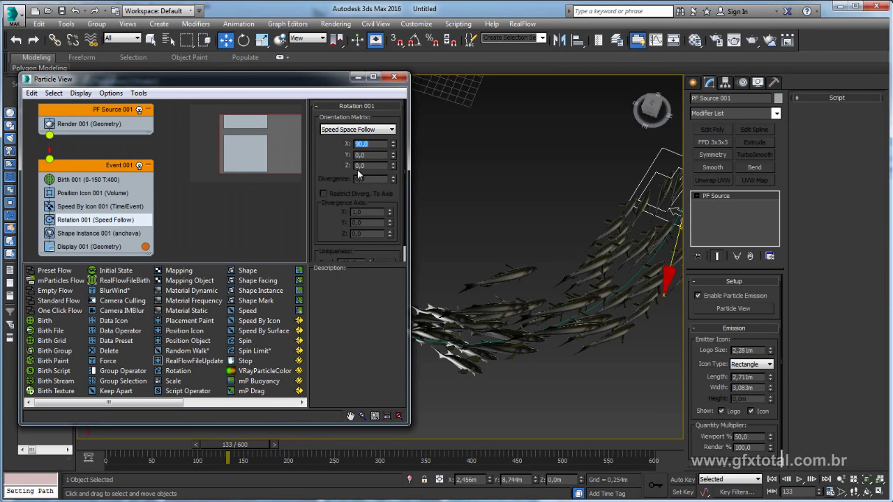
pyautogui.moveTo(393, 158)
pyautogui.mouseDown()
pyautogui.moveTo(387, 48)
pyautogui.moveTo(390, 150)
pyautogui.moveTo(372, 165)
pyautogui.mouseUp()
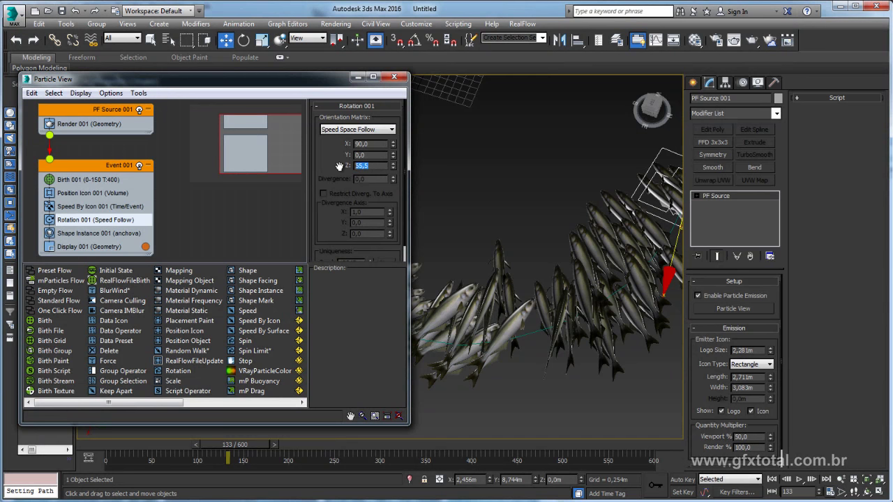
pyautogui.moveTo(423, 210)
pyautogui.keyDown('alt'); pyautogui.mouseDown(button='middle')
pyautogui.moveTo(536, 303)
pyautogui.moveTo(499, 319)
pyautogui.moveTo(577, 297)
pyautogui.moveTo(408, 446)
pyautogui.mouseUp(button='middle'); pyautogui.keyUp('alt')
pyautogui.moveTo(249, 446)
pyautogui.mouseDown()
pyautogui.moveTo(427, 448)
pyautogui.moveTo(187, 454)
pyautogui.mouseUp()
pyautogui.click(358, 76)
# Scrub back to an earlier frame and select the anchova fish model
pyautogui.press('w')
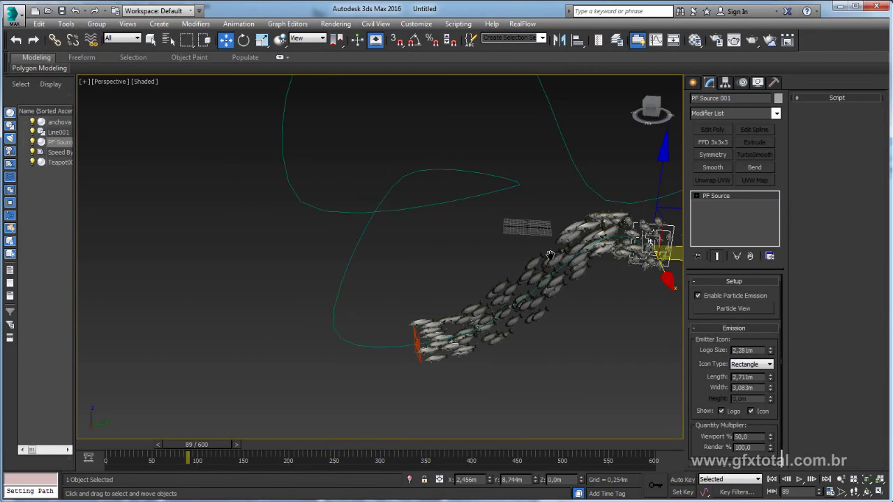
pyautogui.moveTo(390, 293)
pyautogui.keyDown('alt'); pyautogui.mouseDown(button='middle')
pyautogui.moveTo(432, 282)
pyautogui.moveTo(370, 295)
pyautogui.moveTo(530, 279)
pyautogui.mouseUp(button='middle'); pyautogui.keyUp('alt')
pyautogui.moveTo(588, 277); pyautogui.dragTo(562, 249)
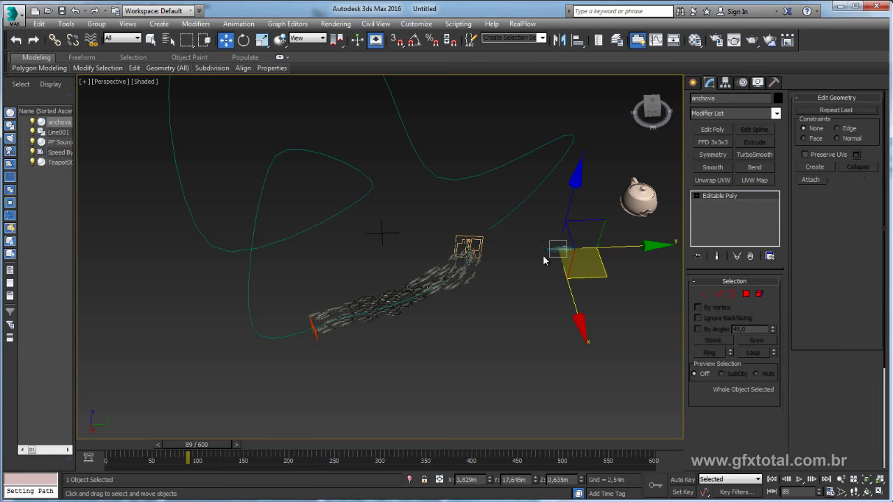
pyautogui.moveTo(543, 255)
pyautogui.keyDown('alt'); pyautogui.mouseDown(button='middle')
pyautogui.moveTo(494, 265)
pyautogui.moveTo(389, 326)
pyautogui.moveTo(488, 255)
pyautogui.mouseUp(button='middle'); pyautogui.keyUp('alt')
pyautogui.scroll(3, 489, 256)
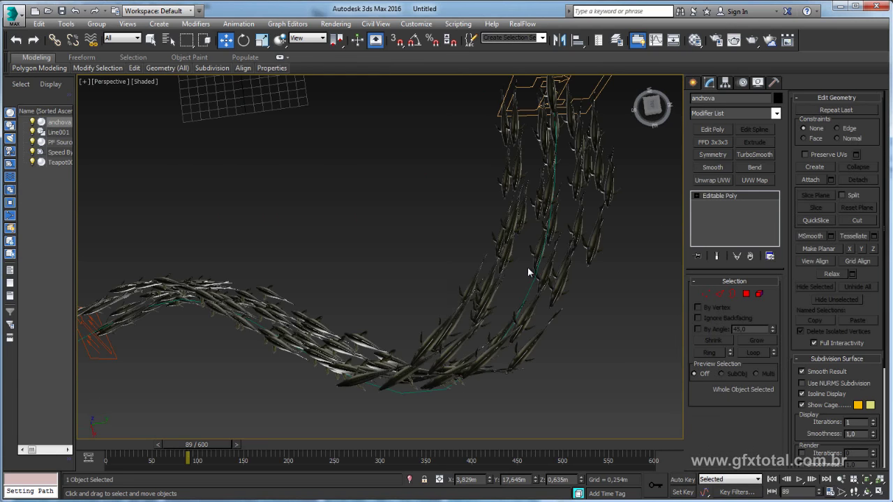
pyautogui.scroll(3, 528, 270)
pyautogui.keyDown('alt'); pyautogui.moveTo(528, 309); pyautogui.dragTo(339, 390, button='middle'); pyautogui.keyUp('alt')
pyautogui.moveTo(196, 449)
pyautogui.mouseDown()
pyautogui.moveTo(208, 449)
pyautogui.moveTo(180, 452)
pyautogui.mouseUp()
# Zoom extents on the selected anchova and orbit closely around the single fish
pyautogui.press('w')
pyautogui.moveTo(410, 294)
pyautogui.keyDown('alt'); pyautogui.mouseDown(button='middle')
pyautogui.moveTo(295, 273)
pyautogui.moveTo(404, 234)
pyautogui.mouseUp(button='middle'); pyautogui.keyUp('alt')
pyautogui.press('z')
pyautogui.scroll(2, 572, 150)
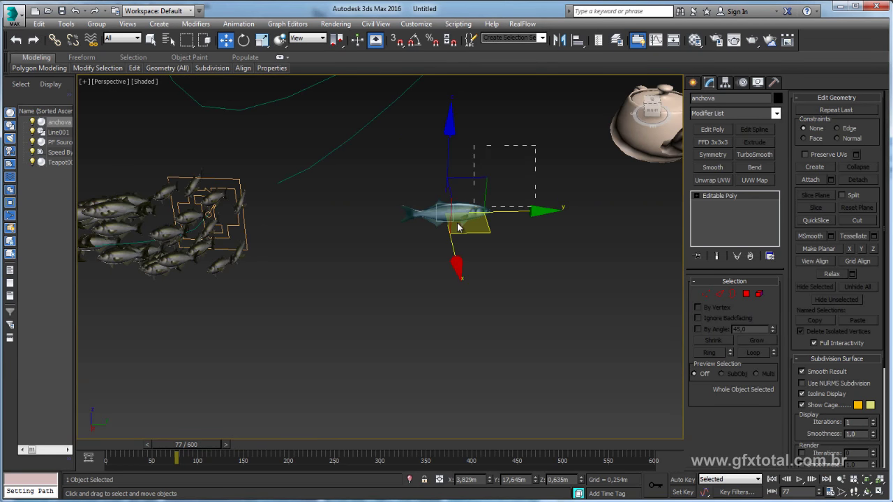
pyautogui.scroll(1, 498, 203)
pyautogui.scroll(2, 503, 210)
pyautogui.scroll(1, 508, 218)
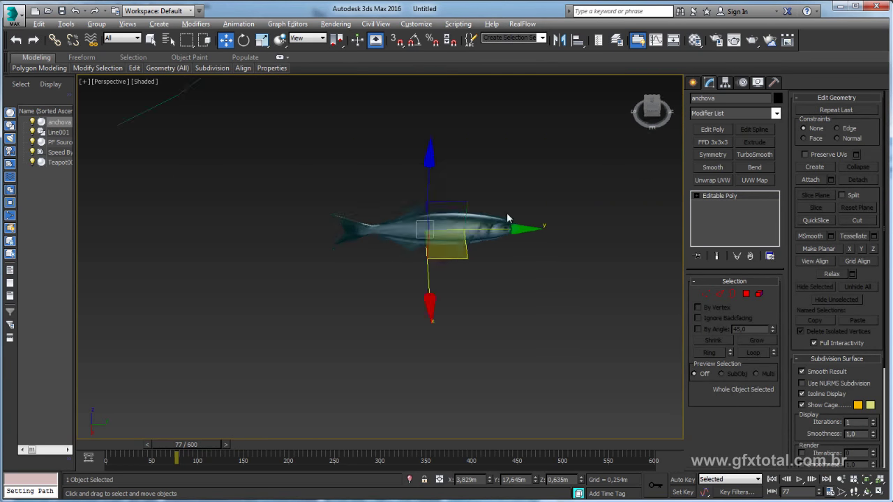
pyautogui.moveTo(507, 218)
pyautogui.keyDown('alt'); pyautogui.mouseDown(button='middle')
pyautogui.moveTo(563, 180)
pyautogui.moveTo(487, 237)
pyautogui.moveTo(395, 228)
pyautogui.mouseUp(button='middle'); pyautogui.keyUp('alt')
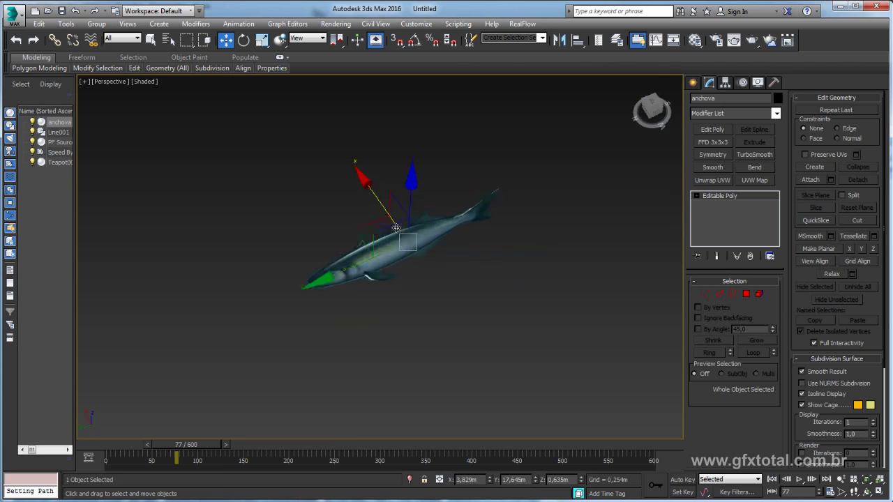
pyautogui.moveTo(396, 228); pyautogui.dragTo(479, 275)
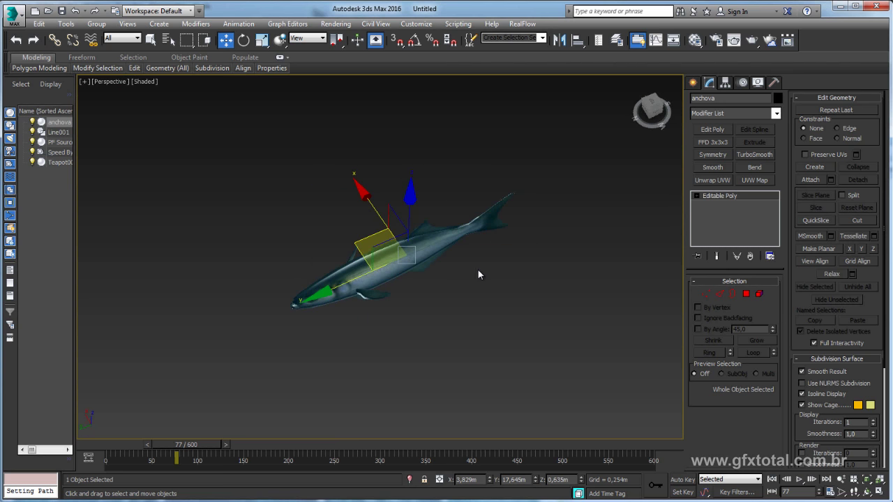
# Add a Bend modifier to the anchova and set its bend axis to X
pyautogui.click(776, 114)
pyautogui.click(723, 277)
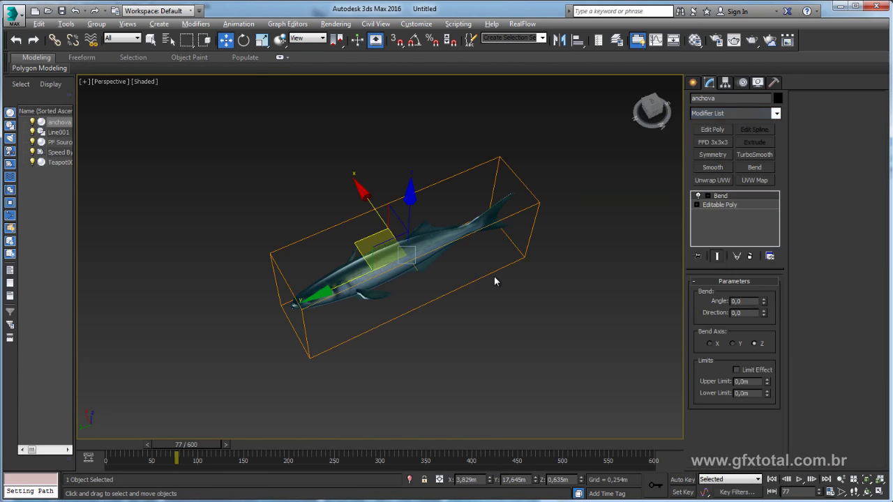
pyautogui.moveTo(764, 303)
pyautogui.mouseDown()
pyautogui.moveTo(776, 344)
pyautogui.moveTo(753, 304)
pyautogui.mouseUp()
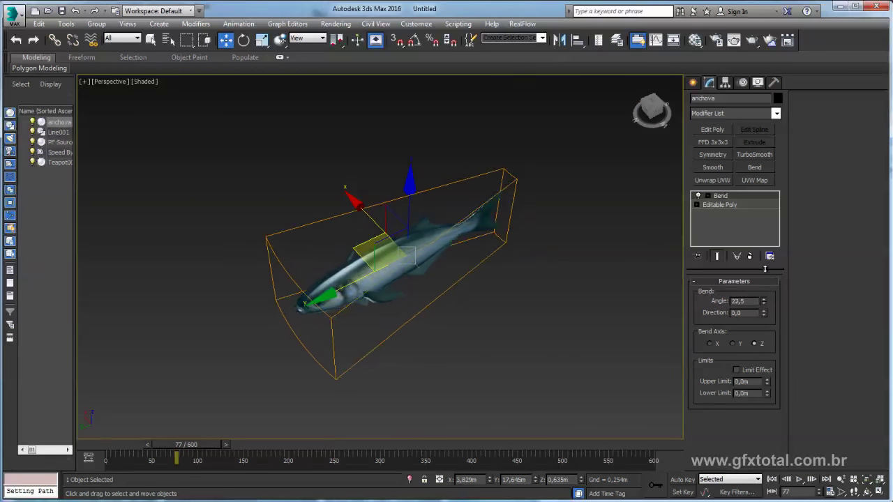
pyautogui.click(732, 344)
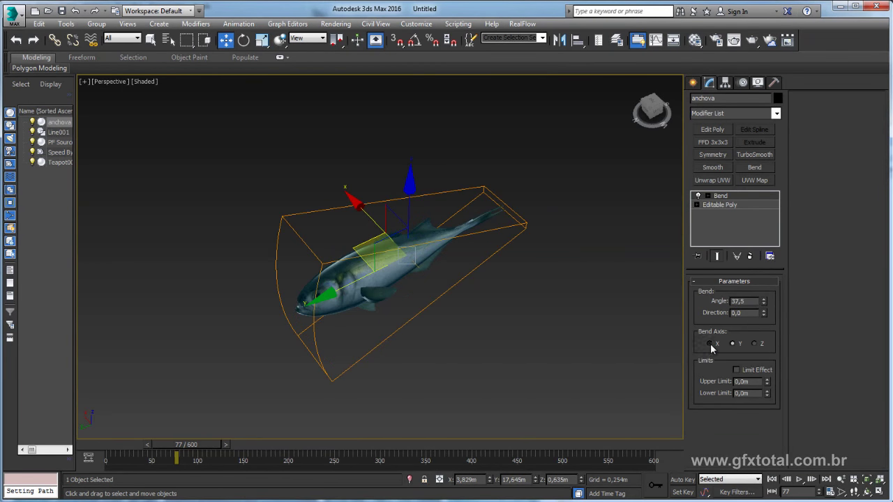
pyautogui.click(710, 344)
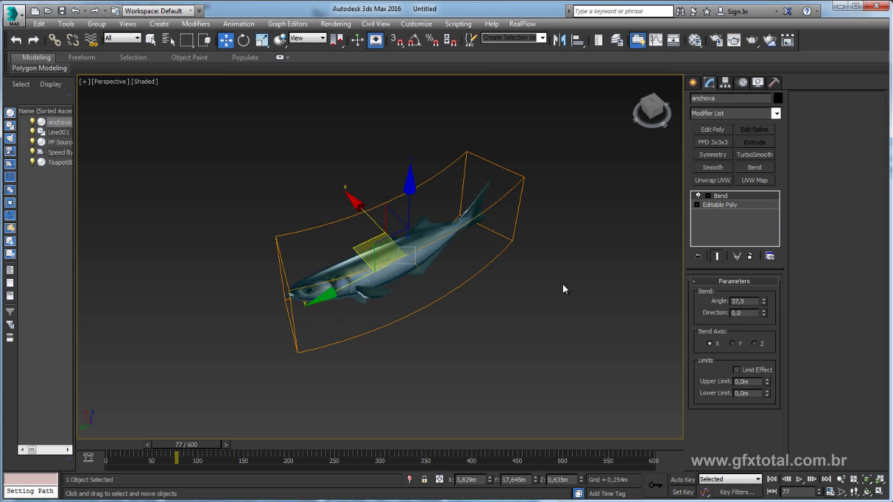
pyautogui.moveTo(763, 301)
pyautogui.mouseDown()
pyautogui.moveTo(796, 465)
pyautogui.moveTo(789, 386)
pyautogui.moveTo(801, 386)
pyautogui.moveTo(750, 254)
pyautogui.moveTo(768, 266)
pyautogui.moveTo(803, 435)
pyautogui.mouseUp()
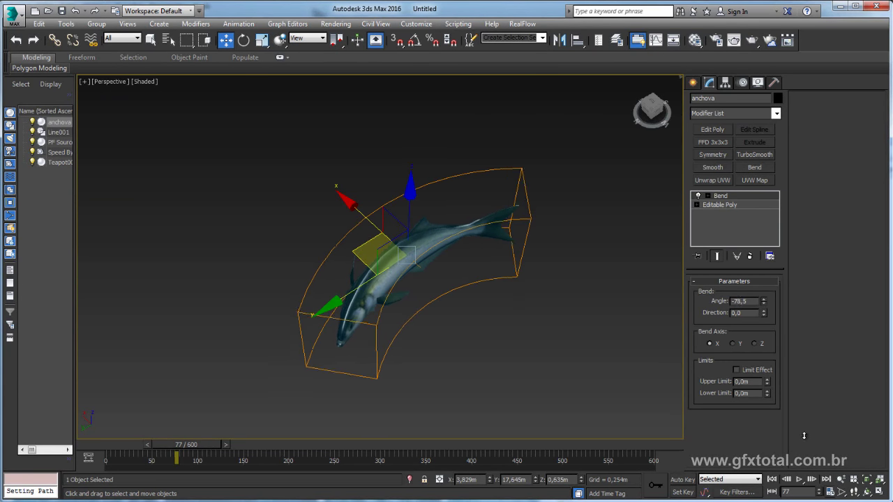
# Limit the bend between -0,013m and 1,234m, reset Angle to 0, and return to frame 0
pyautogui.click(737, 371)
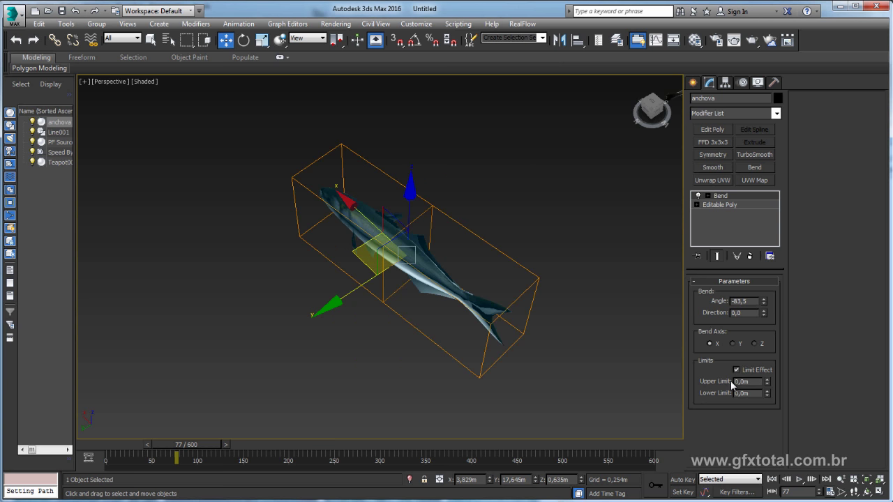
pyautogui.moveTo(766, 386); pyautogui.dragTo(764, 360)
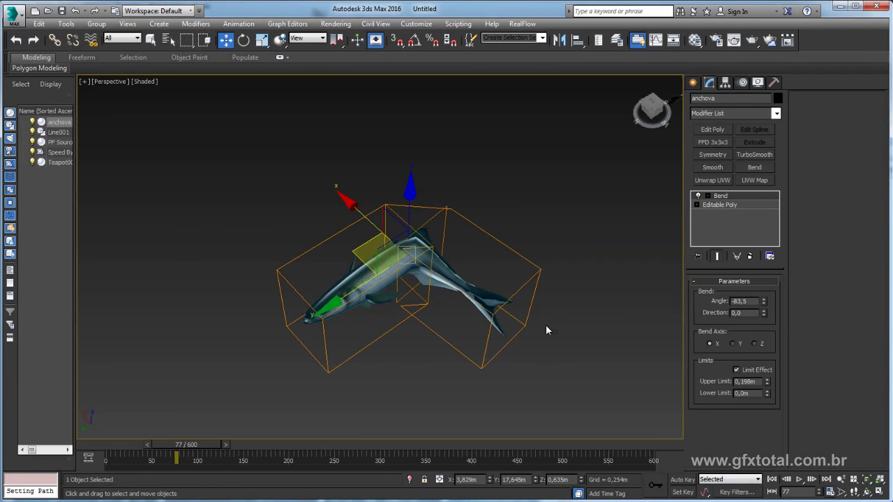
pyautogui.moveTo(766, 394); pyautogui.dragTo(730, 138)
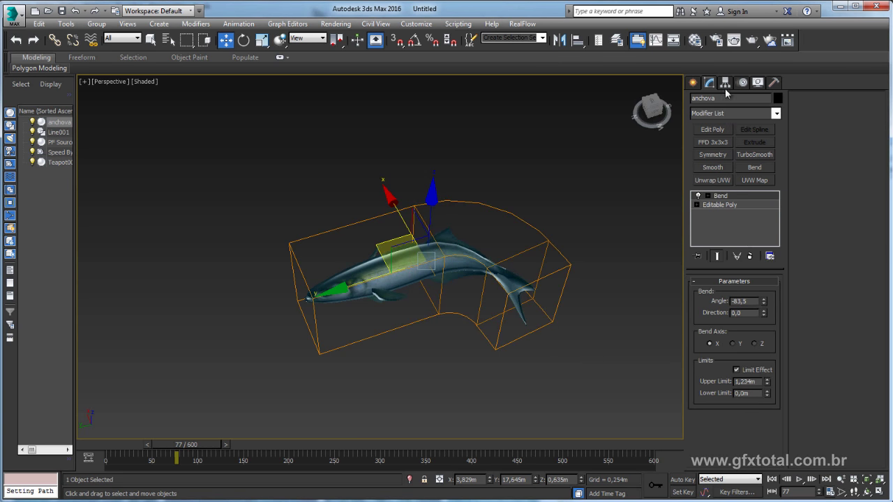
pyautogui.moveTo(768, 423); pyautogui.dragTo(738, 349)
pyautogui.scroll(2, 513, 302)
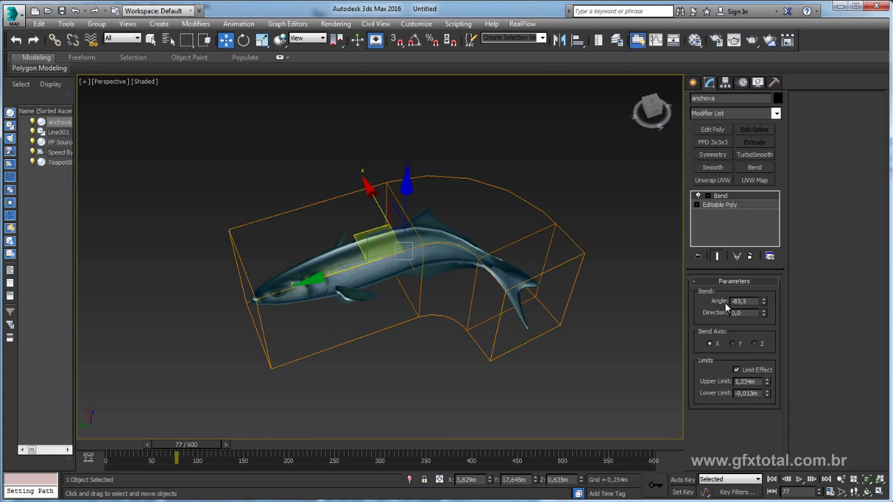
pyautogui.moveTo(763, 307)
pyautogui.mouseDown()
pyautogui.moveTo(755, 242)
pyautogui.moveTo(723, 180)
pyautogui.moveTo(738, 297)
pyautogui.moveTo(736, 207)
pyautogui.mouseUp()
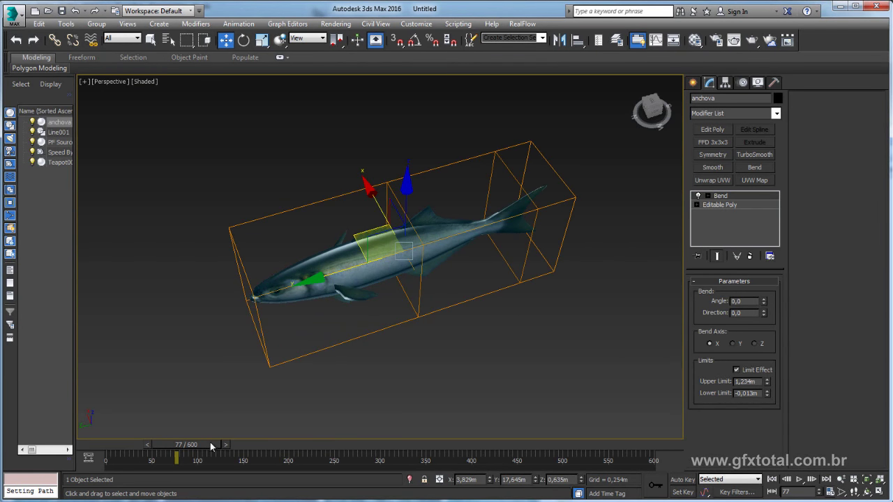
pyautogui.moveTo(211, 446); pyautogui.dragTo(124, 454)
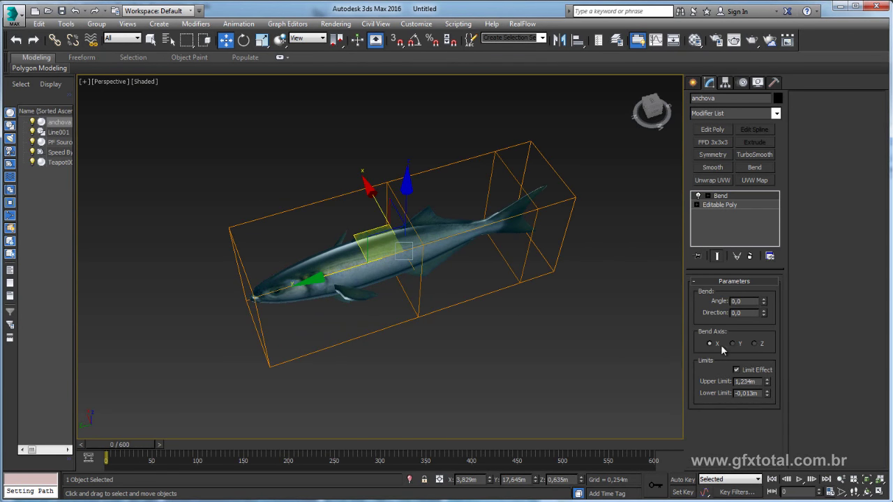
# With Auto Key on, key the Bend angle at -40 on frame 0 and 40 on frame 10
pyautogui.click(672, 481)
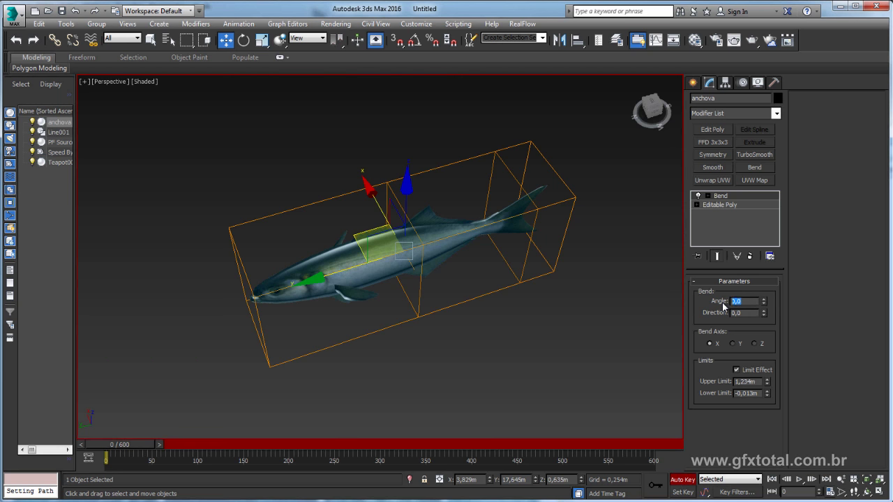
pyautogui.write('-40')
pyautogui.press('Return')
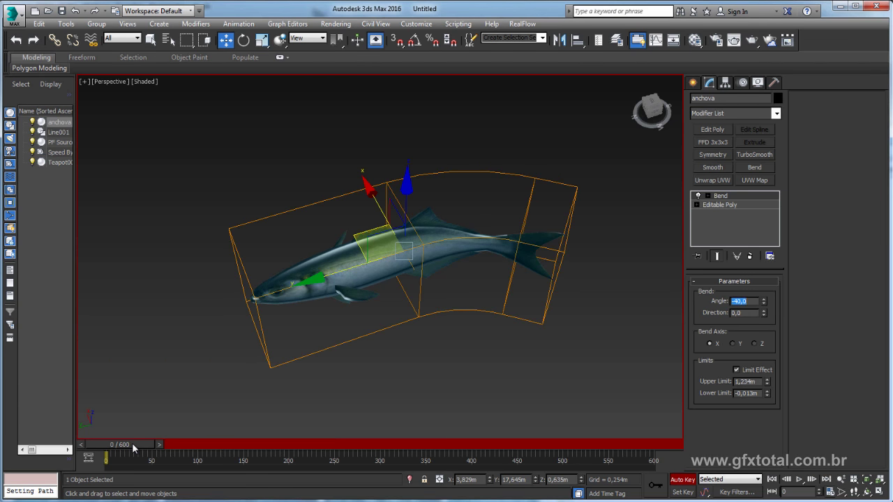
pyautogui.moveTo(132, 443); pyautogui.dragTo(141, 443)
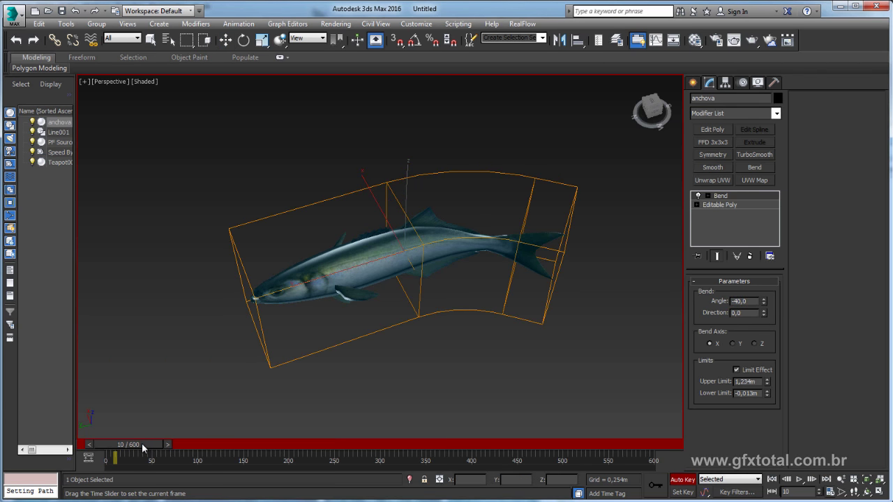
pyautogui.press('w')
pyautogui.moveTo(749, 300); pyautogui.dragTo(714, 305)
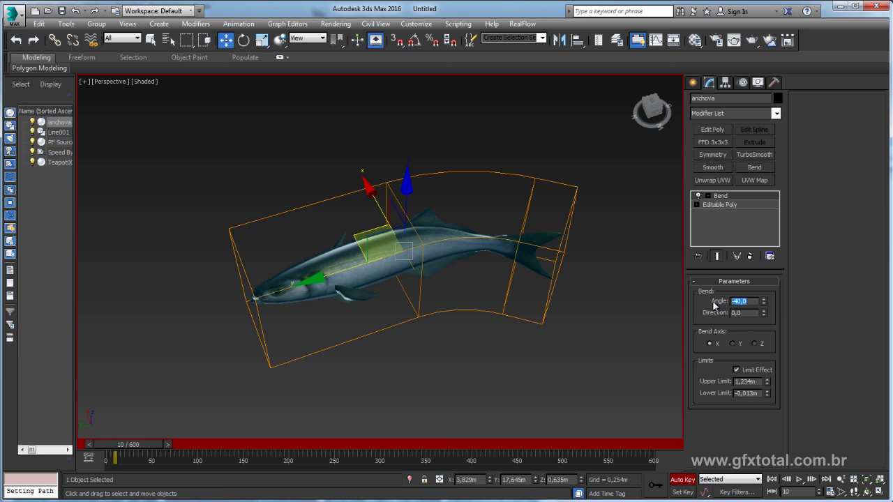
pyautogui.write('40')
pyautogui.press('Return')
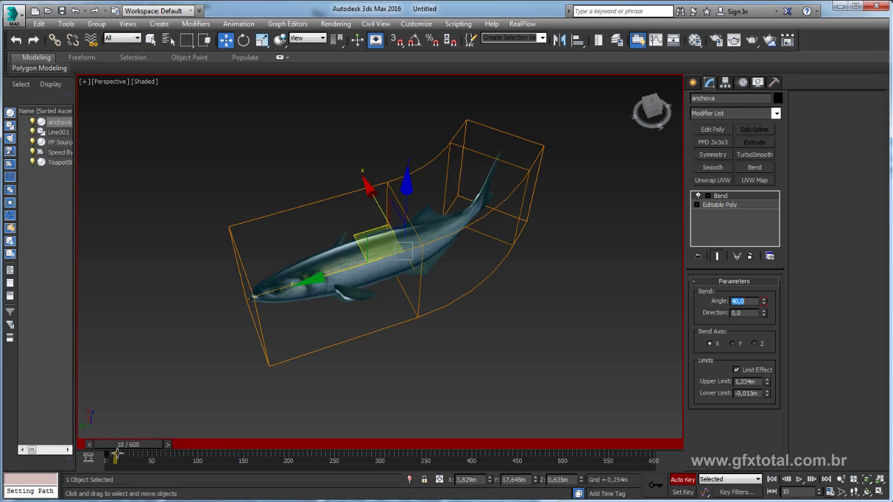
# Key the Bend angle back to -40 at frame 20, return to frame 0, and turn Auto Key off
pyautogui.moveTo(129, 445); pyautogui.dragTo(139, 444)
pyautogui.press('w')
pyautogui.write('-40')
pyautogui.press('Return')
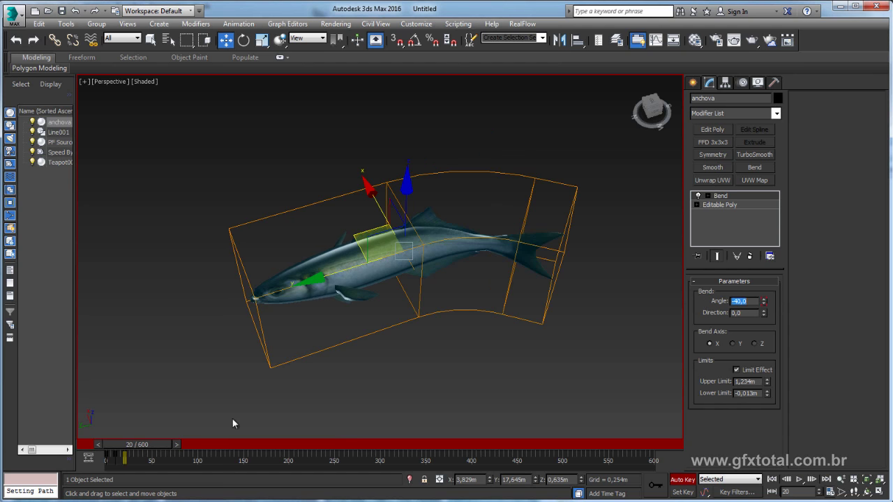
pyautogui.moveTo(137, 445)
pyautogui.mouseDown()
pyautogui.moveTo(636, 441)
pyautogui.moveTo(58, 443)
pyautogui.moveTo(241, 443)
pyautogui.moveTo(91, 444)
pyautogui.mouseUp()
pyautogui.press('w')
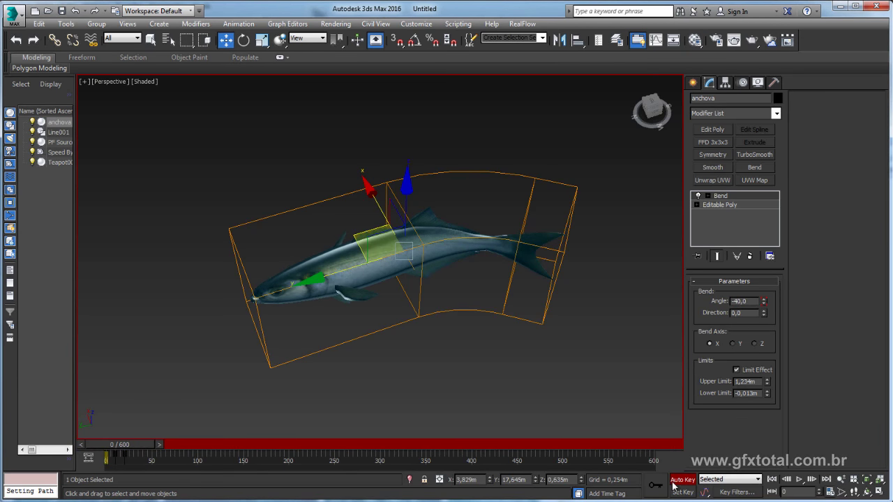
pyautogui.click(687, 484)
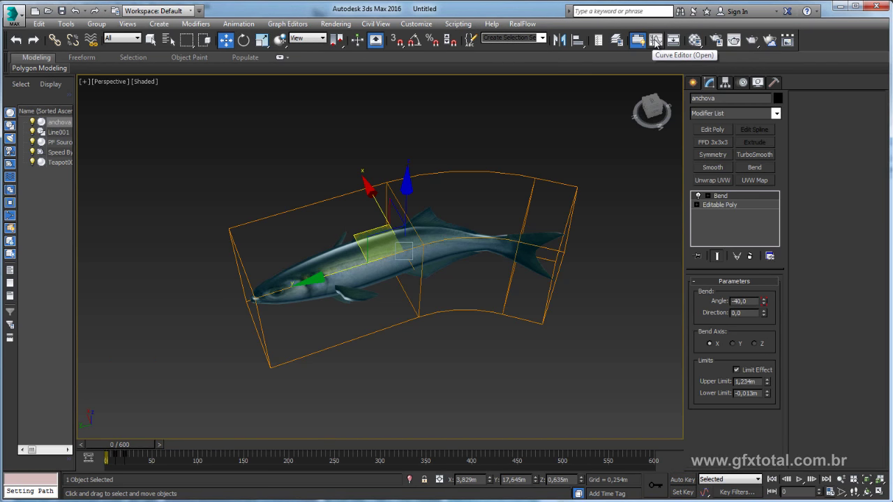
# Open the Curve Editor, expand the anchova's Bend tracks, and select all Angle curve keys
pyautogui.click(655, 40)
pyautogui.moveTo(501, 101); pyautogui.dragTo(531, 97)
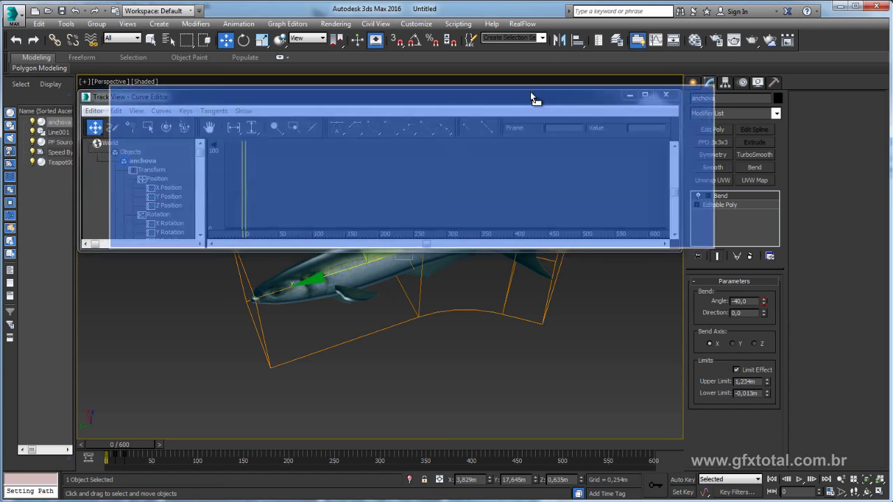
pyautogui.moveTo(235, 247); pyautogui.dragTo(234, 302)
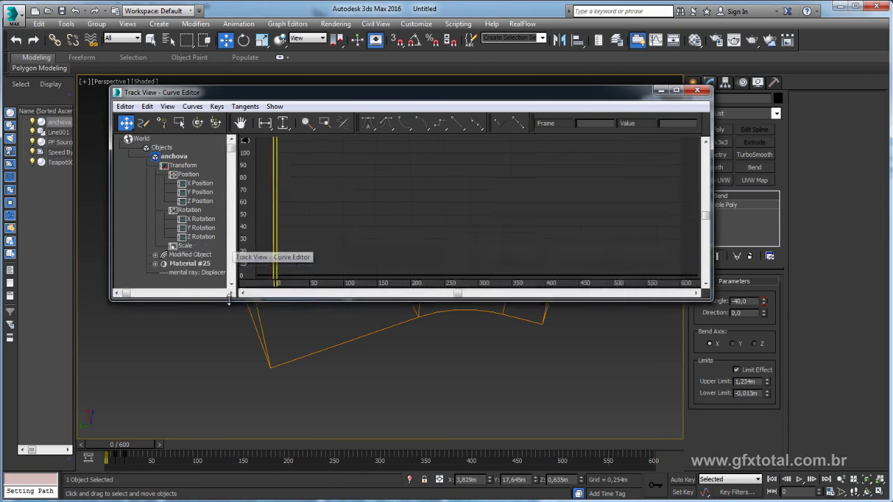
pyautogui.click(156, 256)
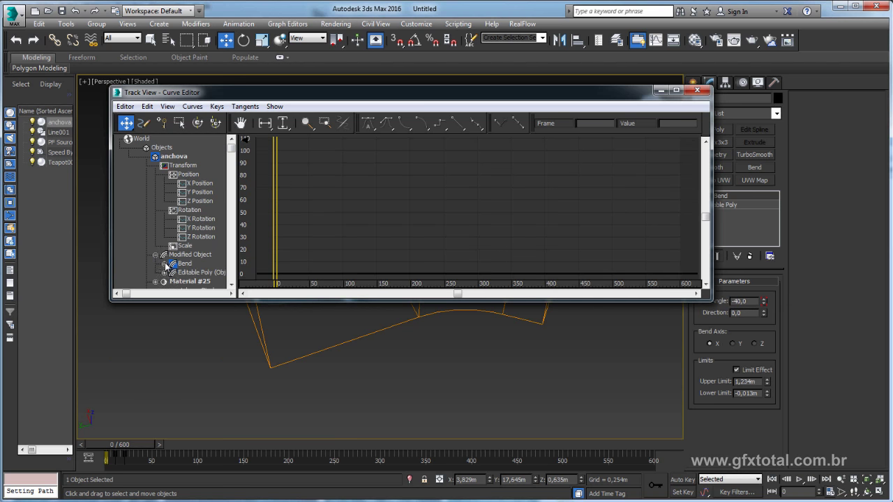
pyautogui.click(167, 265)
pyautogui.moveTo(233, 144); pyautogui.dragTo(234, 216)
pyautogui.click(195, 229)
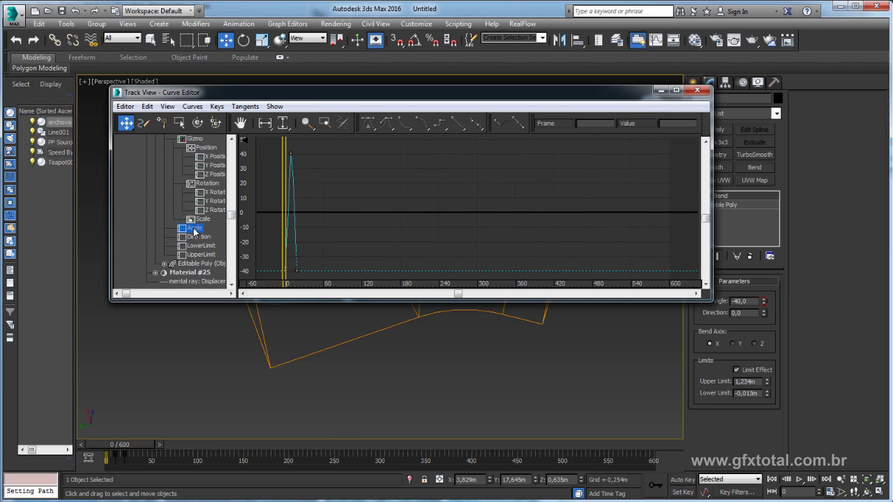
pyautogui.moveTo(355, 186); pyautogui.dragTo(412, 193, button='middle')
pyautogui.scroll(-1, 412, 193)
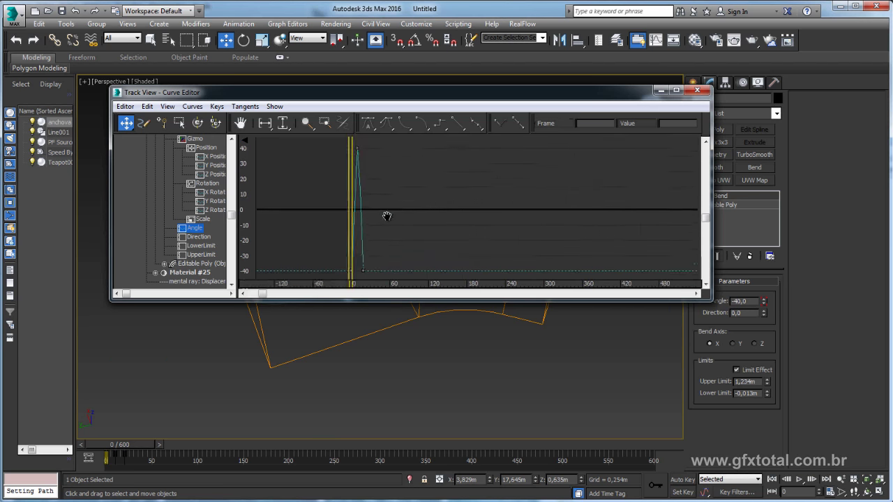
pyautogui.moveTo(318, 283); pyautogui.dragTo(408, 142)
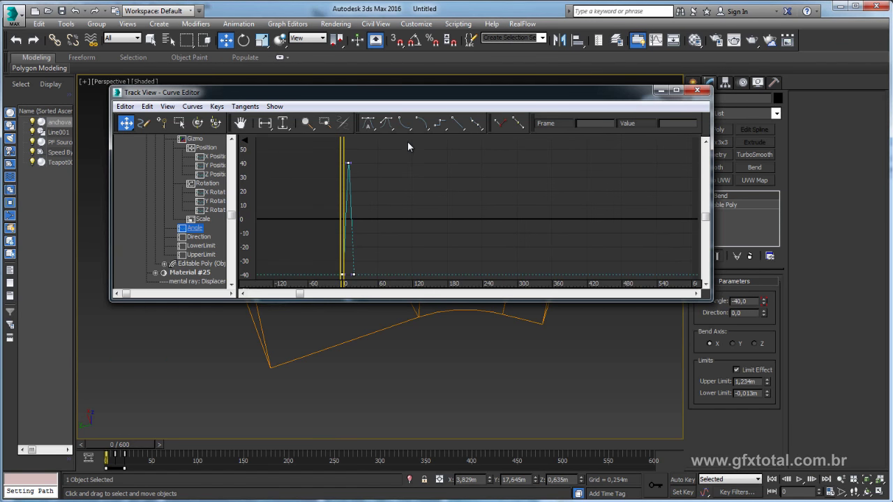
# Shrink the Curve Editor to reveal the time slider and scrub to preview the fish bending
pyautogui.moveTo(404, 99); pyautogui.dragTo(357, 273)
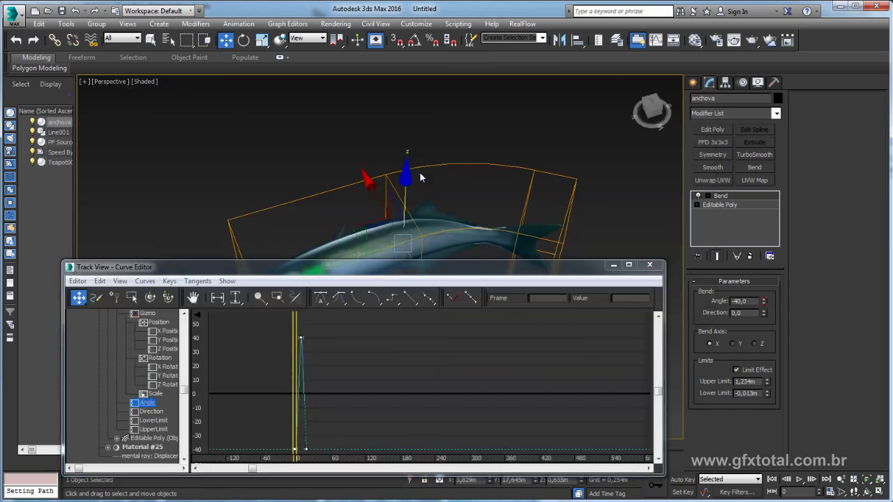
pyautogui.moveTo(453, 231); pyautogui.dragTo(422, 198, button='middle')
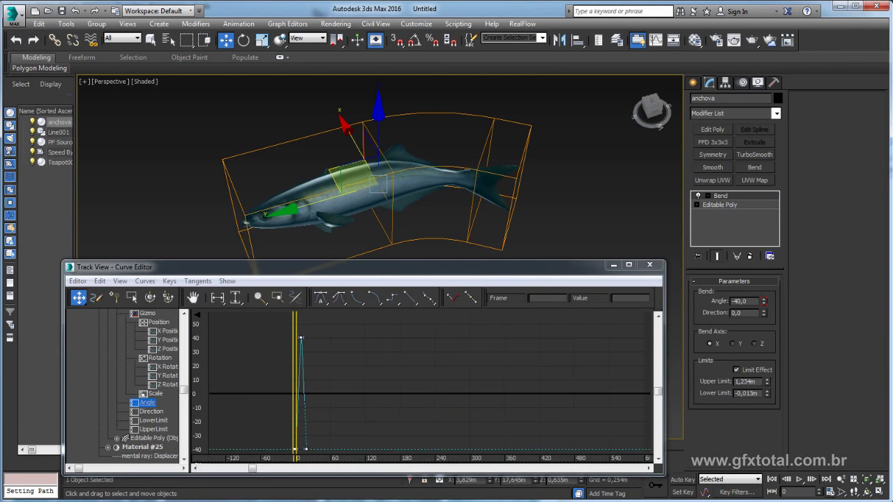
pyautogui.moveTo(297, 476); pyautogui.dragTo(298, 432)
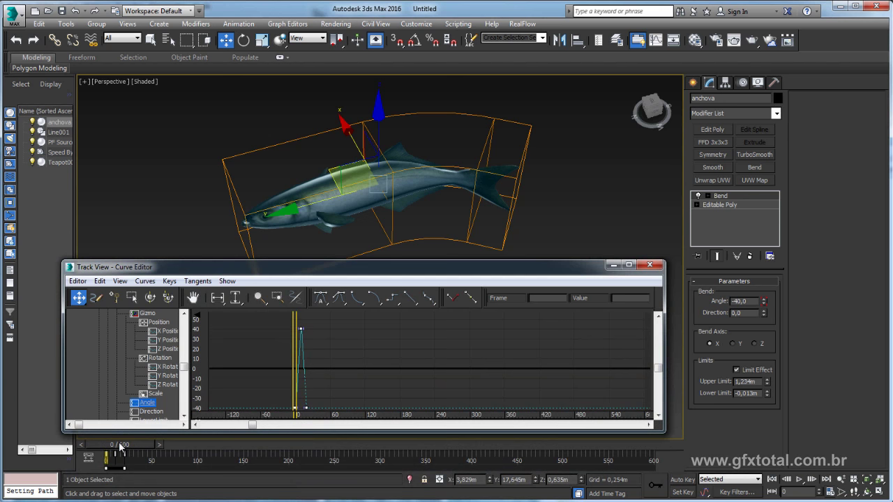
pyautogui.moveTo(120, 447); pyautogui.dragTo(168, 447)
pyautogui.press('w')
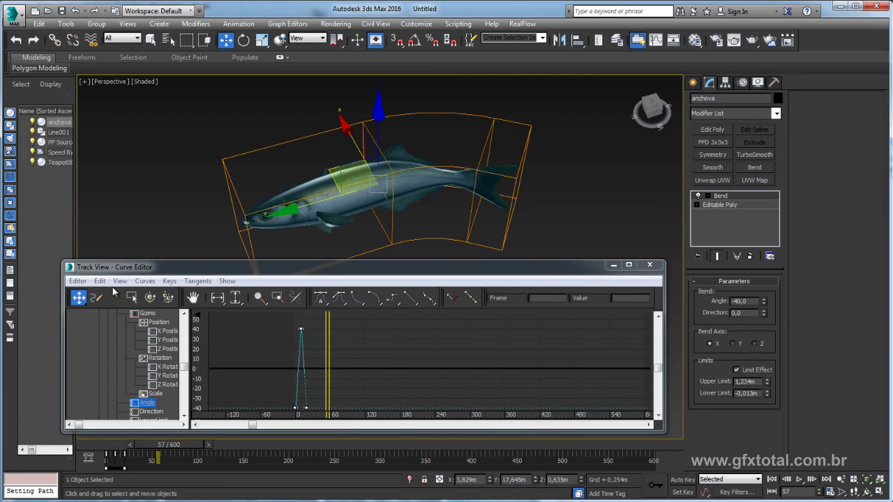
pyautogui.click(100, 282)
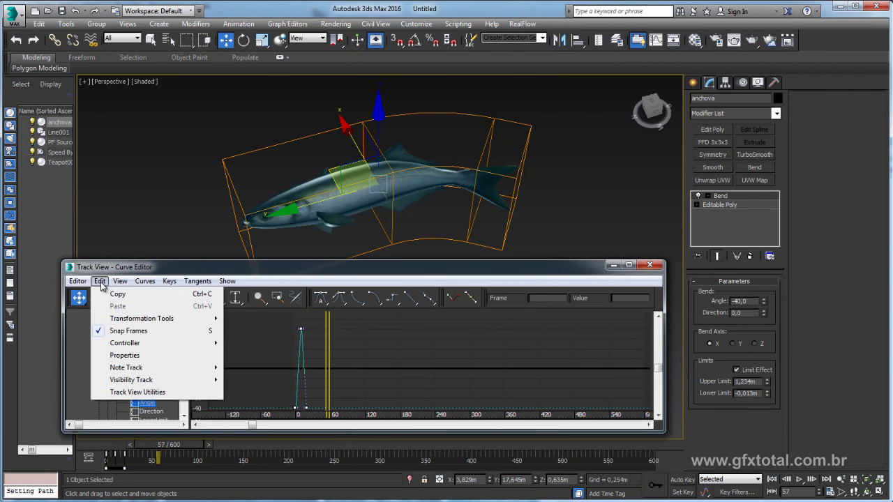
pyautogui.moveTo(125, 344)
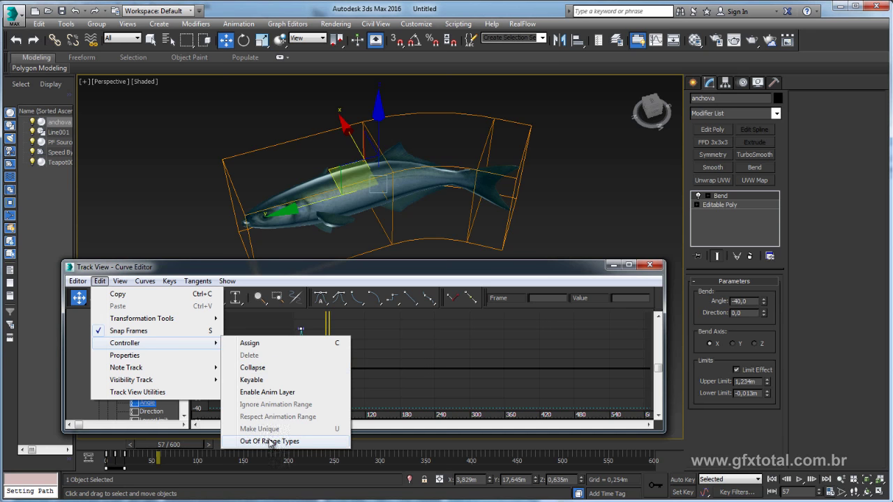
# Set the Bend Angle curve's out-of-range type to Loop, verify the repeat, and close the Curve Editor
pyautogui.click(269, 441)
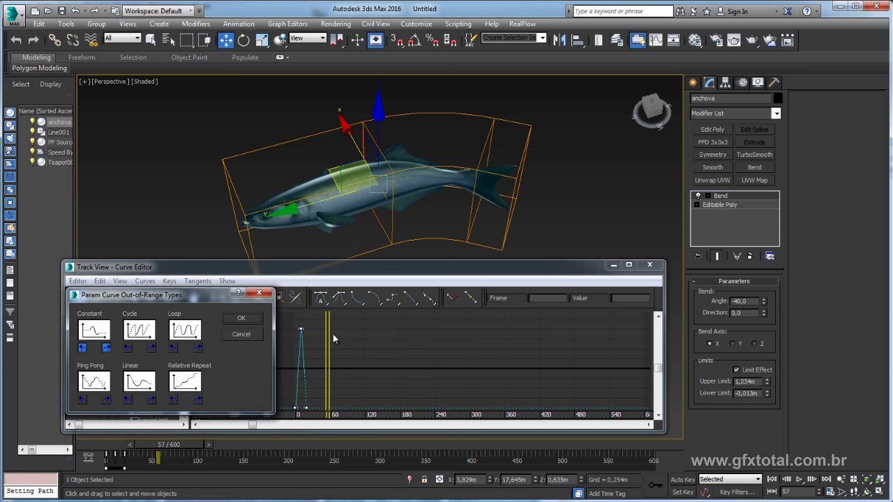
pyautogui.moveTo(183, 298)
pyautogui.mouseDown()
pyautogui.moveTo(645, 163)
pyautogui.moveTo(648, 134)
pyautogui.mouseUp()
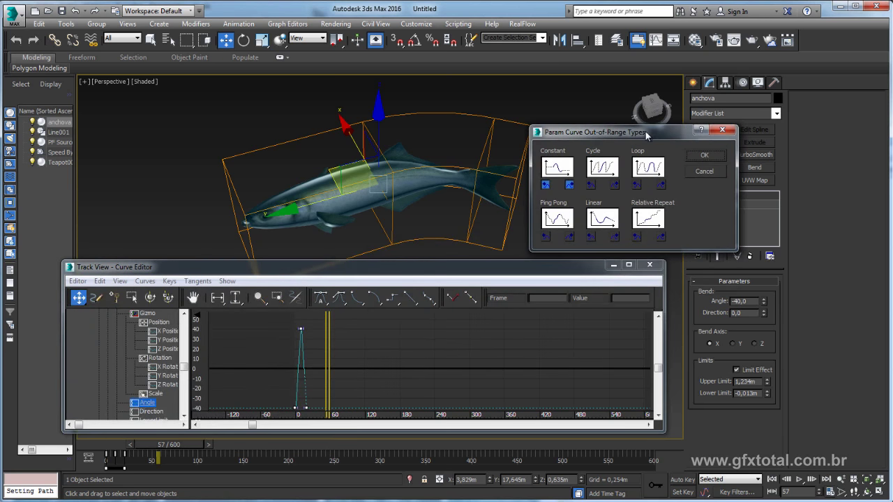
pyautogui.click(655, 172)
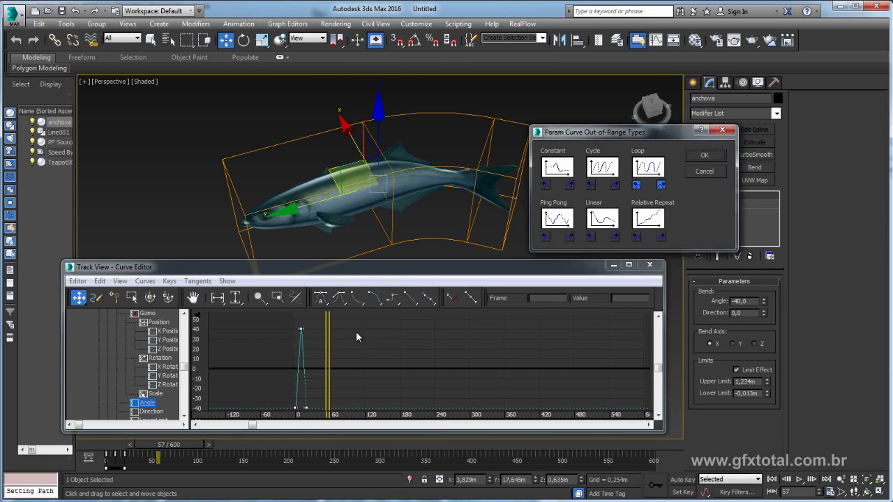
pyautogui.click(702, 156)
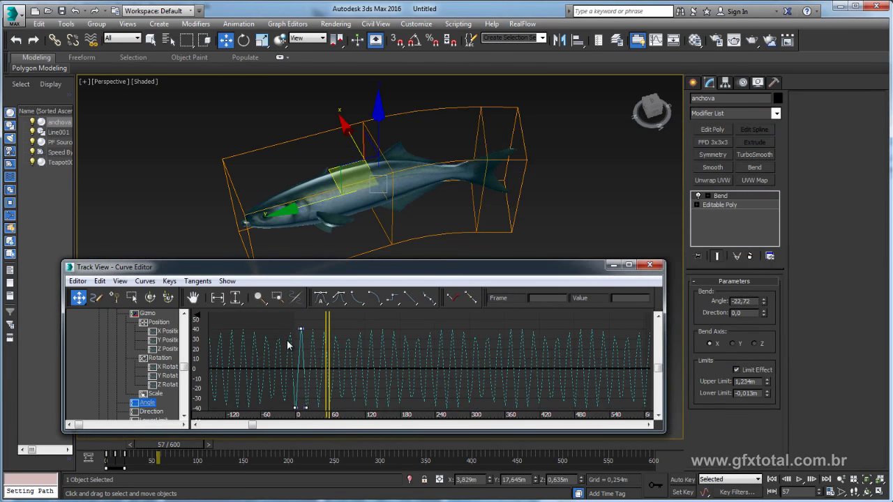
pyautogui.moveTo(173, 447)
pyautogui.mouseDown()
pyautogui.moveTo(312, 450)
pyautogui.moveTo(123, 450)
pyautogui.mouseUp()
pyautogui.press('w')
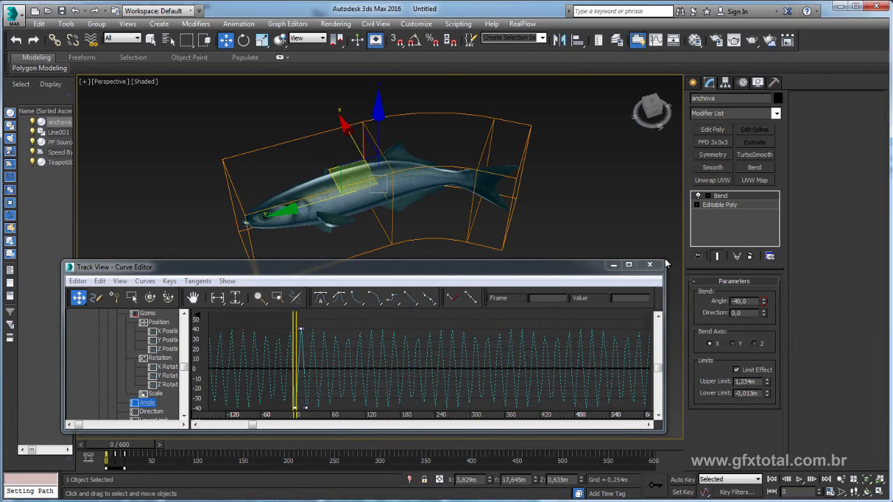
pyautogui.click(650, 265)
pyautogui.scroll(-3, 458, 277)
# Move to frame 115 and zoom out to see the whole anchovy school along the spline
pyautogui.scroll(-3, 458, 277)
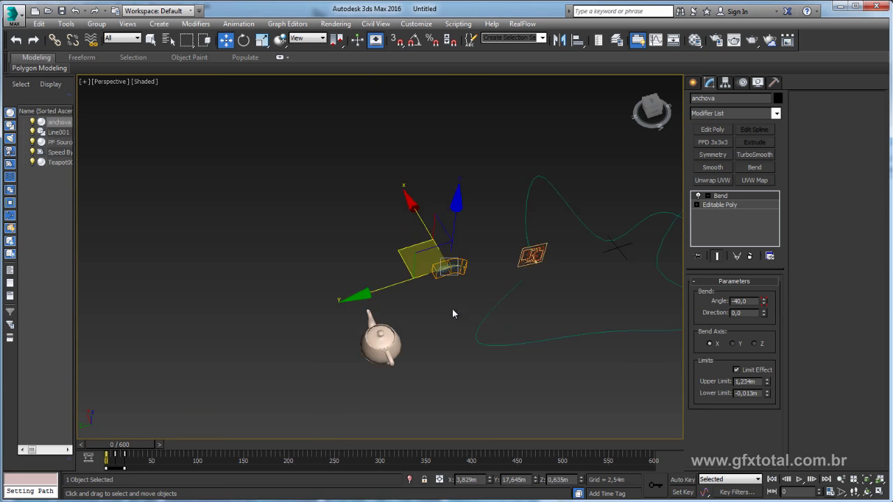
pyautogui.moveTo(452, 309)
pyautogui.mouseDown(button='middle')
pyautogui.moveTo(399, 314)
pyautogui.moveTo(333, 341)
pyautogui.mouseUp(button='middle')
pyautogui.moveTo(139, 446); pyautogui.dragTo(223, 446)
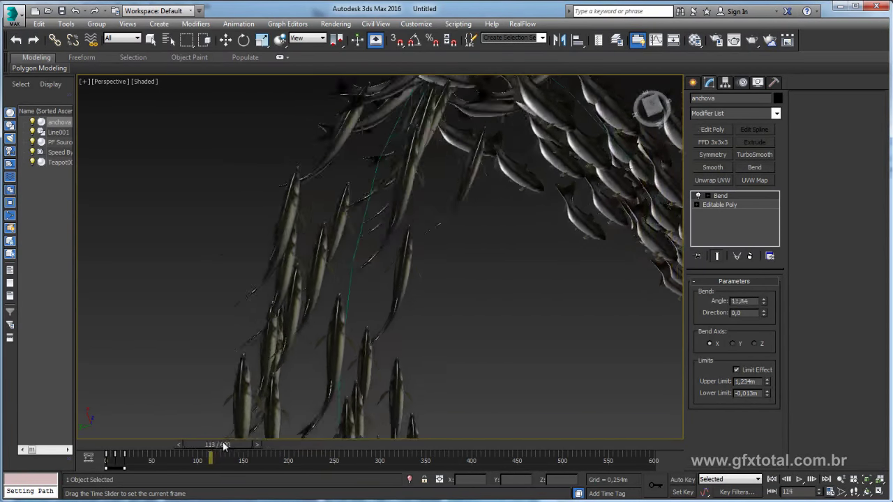
pyautogui.press('w')
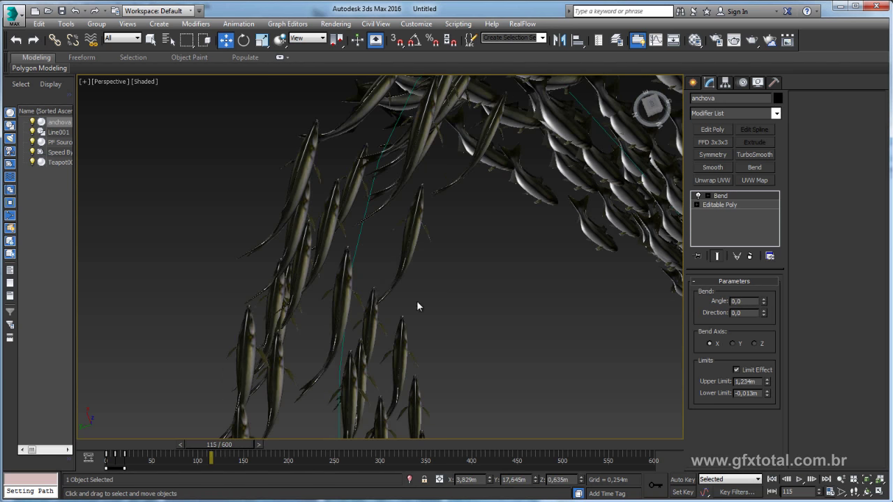
pyautogui.scroll(-3, 416, 305)
pyautogui.scroll(-3, 424, 310)
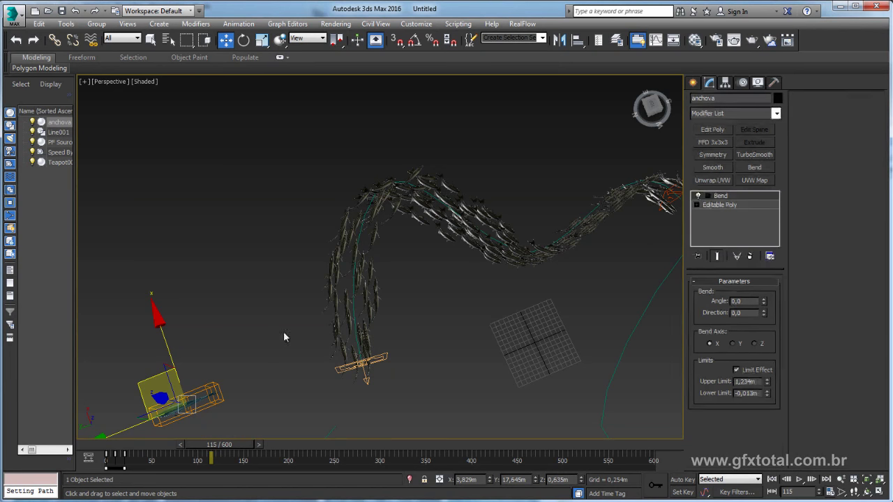
# Enable Animated Shape for the anchova in Shape Instance 001 via Particle View
pyautogui.press('6')
pyautogui.keyDown('alt'); pyautogui.moveTo(283, 332); pyautogui.dragTo(515, 321, button='middle'); pyautogui.keyUp('alt')
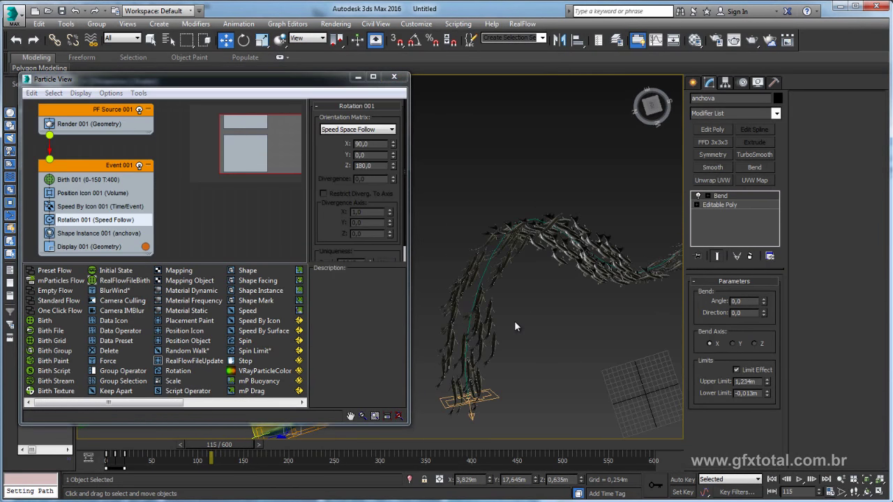
pyautogui.scroll(2, 514, 320)
pyautogui.scroll(2, 507, 291)
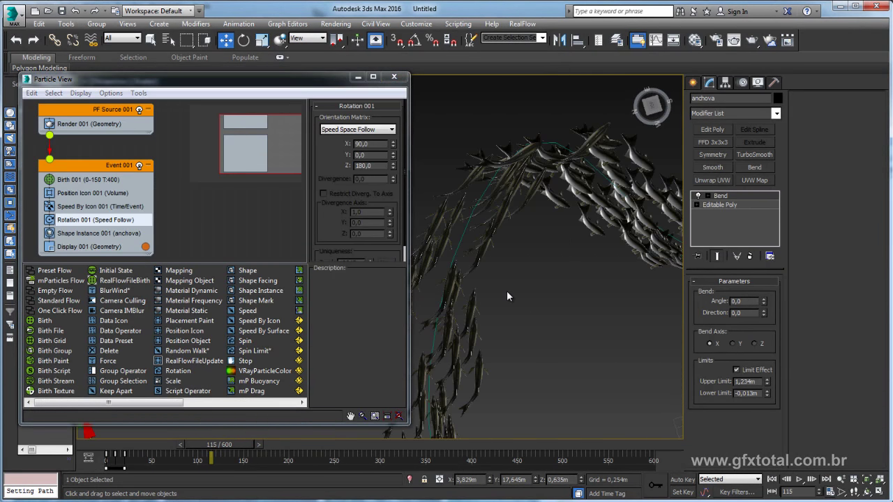
pyautogui.click(90, 234)
pyautogui.scroll(-5, 398, 242)
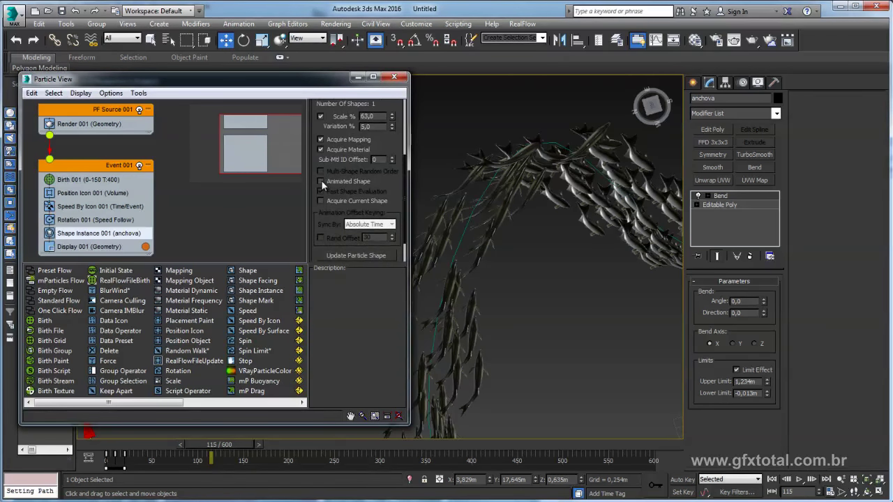
pyautogui.click(321, 180)
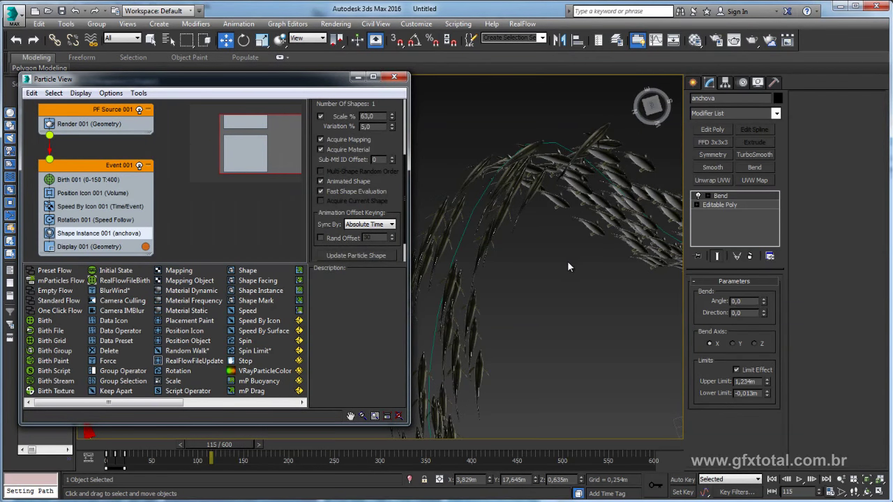
# Scrub to frame 133 to watch the fish bodies bend and open the Sync By options
pyautogui.moveTo(544, 253); pyautogui.dragTo(516, 307, button='middle')
pyautogui.scroll(5, 494, 365)
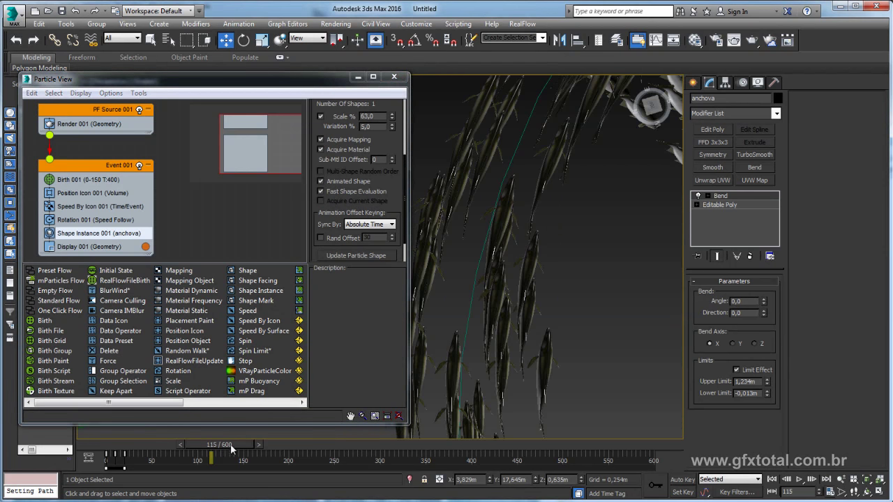
pyautogui.moveTo(232, 450)
pyautogui.mouseDown()
pyautogui.moveTo(254, 447)
pyautogui.moveTo(234, 451)
pyautogui.mouseUp()
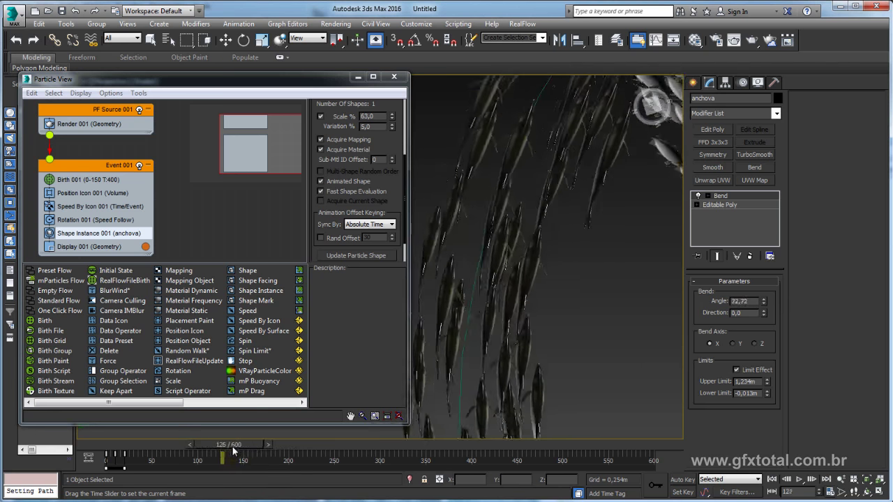
pyautogui.moveTo(234, 451); pyautogui.dragTo(243, 440)
pyautogui.press('w')
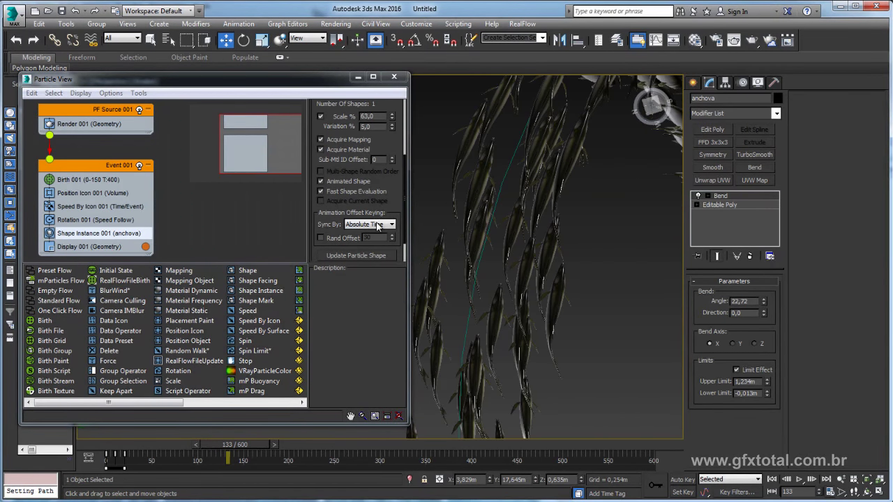
pyautogui.moveTo(388, 212); pyautogui.dragTo(370, 180)
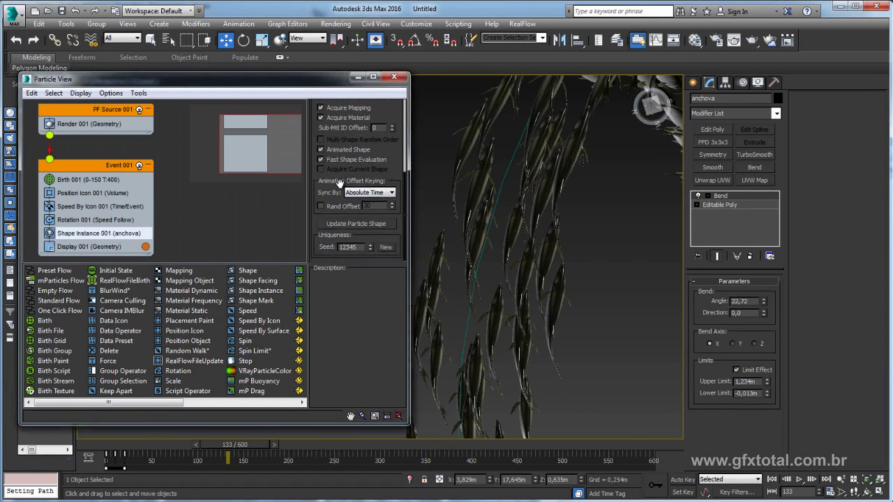
pyautogui.click(375, 197)
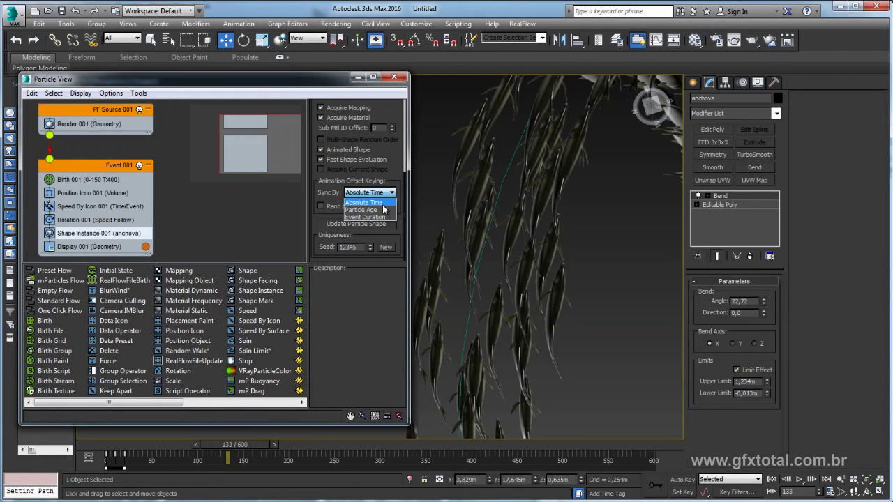
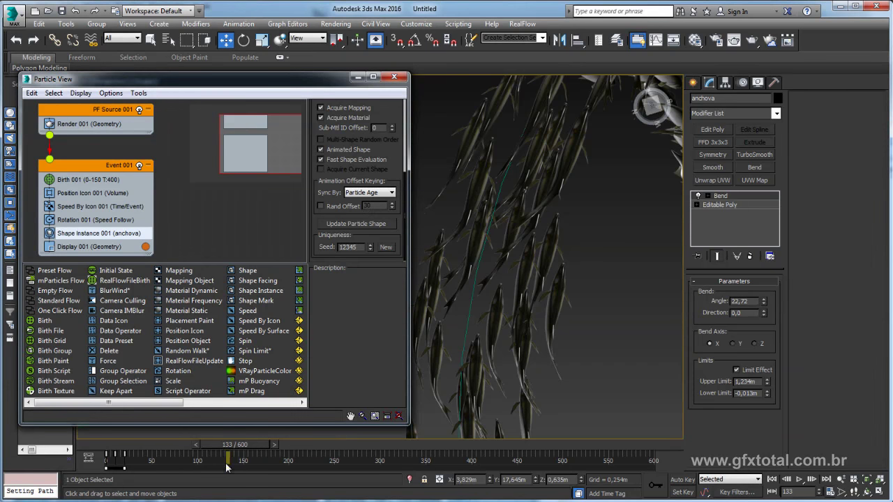
# Preview the fish at frame 156, select PF Source 001, then try scaling it and cancel
pyautogui.moveTo(236, 445)
pyautogui.mouseDown()
pyautogui.moveTo(256, 447)
pyautogui.moveTo(249, 450)
pyautogui.mouseUp()
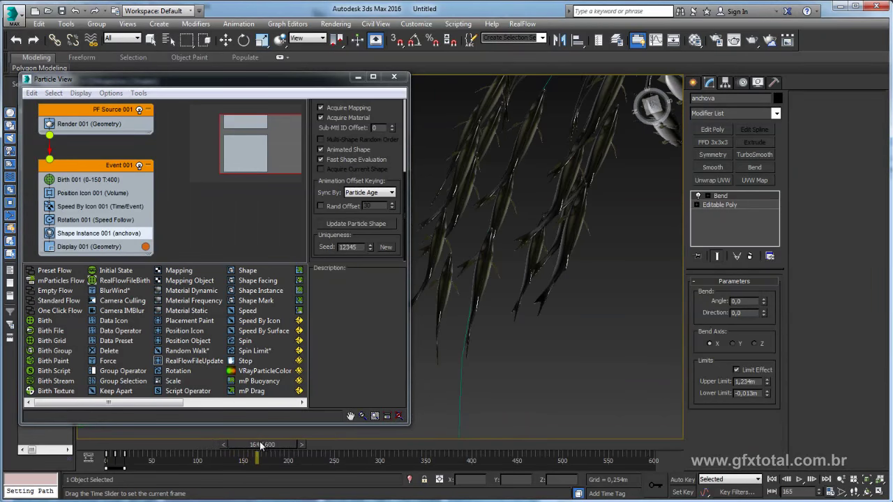
pyautogui.moveTo(249, 450); pyautogui.dragTo(256, 443)
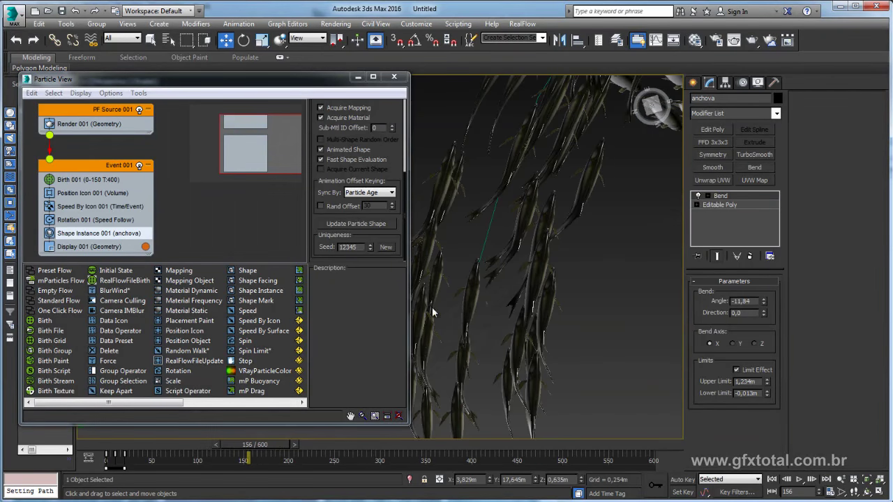
pyautogui.press('w')
pyautogui.click(524, 241)
pyautogui.press('r')
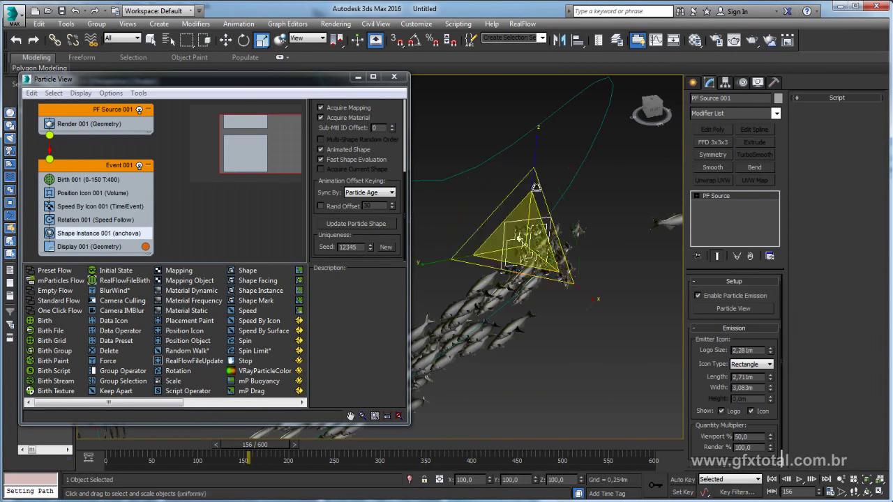
pyautogui.moveTo(519, 239)
pyautogui.keyDown('alt'); pyautogui.mouseDown(button='middle')
pyautogui.moveTo(527, 305)
pyautogui.moveTo(613, 350)
pyautogui.moveTo(608, 168)
pyautogui.mouseUp(button='middle'); pyautogui.keyUp('alt')
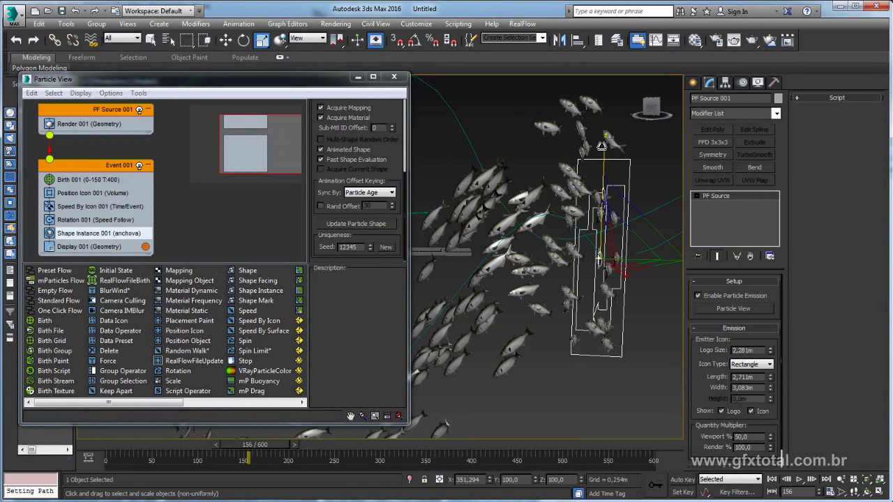
pyautogui.moveTo(609, 165); pyautogui.dragTo(840, 376)
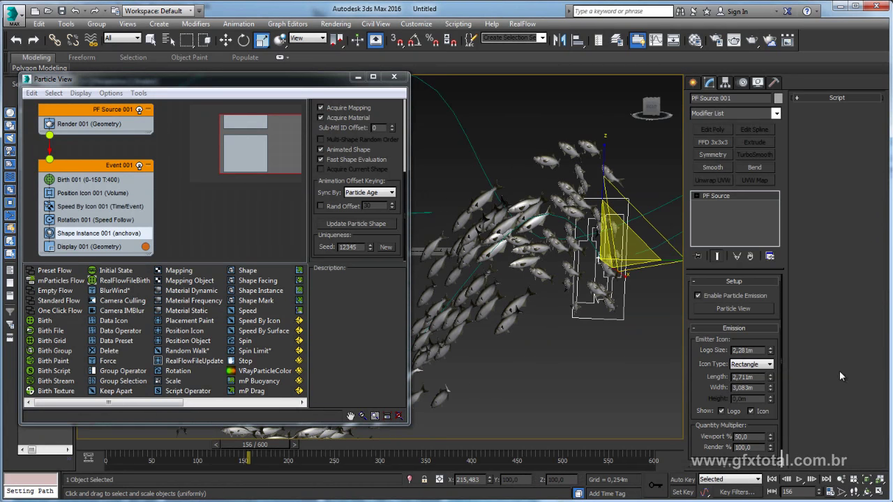
pyautogui.rightClick(757, 375)
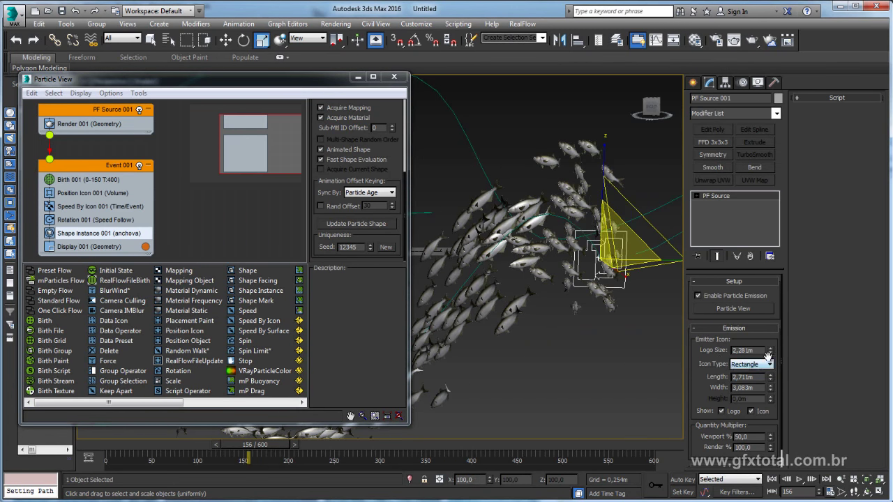
# Set the emitter rectangle to 11,747m wide, keeping the length at about 2,699m
pyautogui.moveTo(771, 378); pyautogui.dragTo(767, 336)
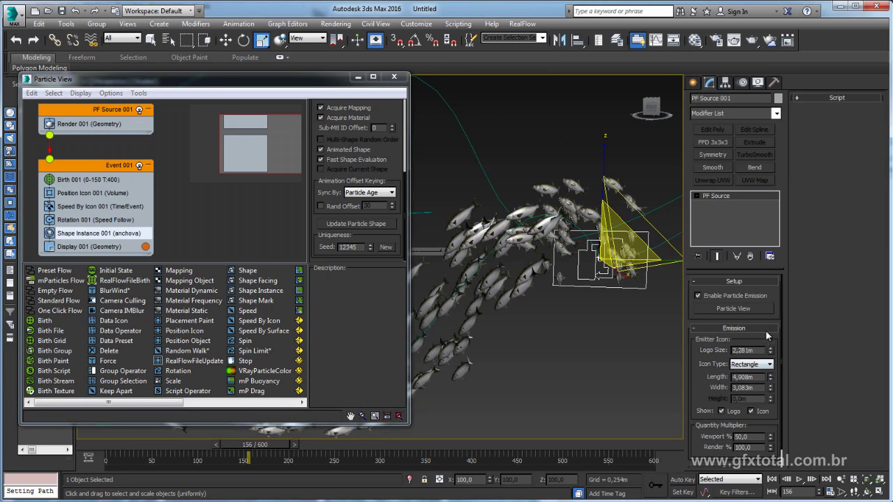
pyautogui.moveTo(771, 387); pyautogui.dragTo(764, 231)
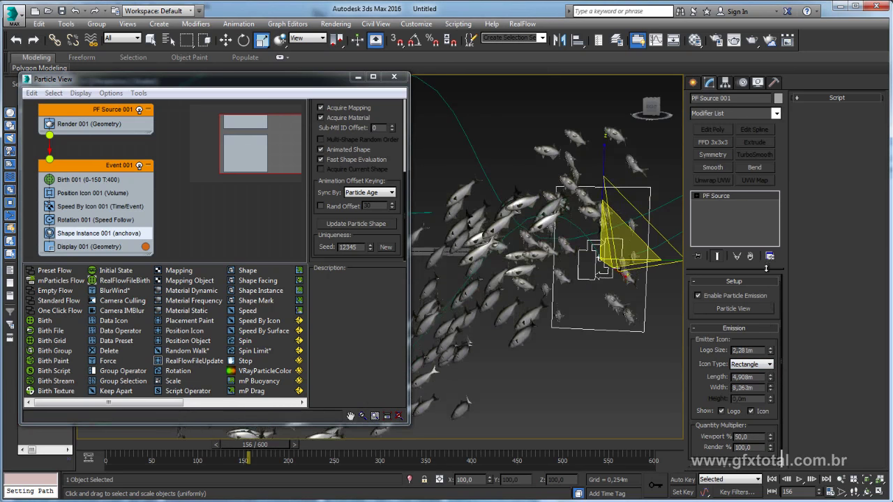
pyautogui.moveTo(771, 378); pyautogui.dragTo(771, 418)
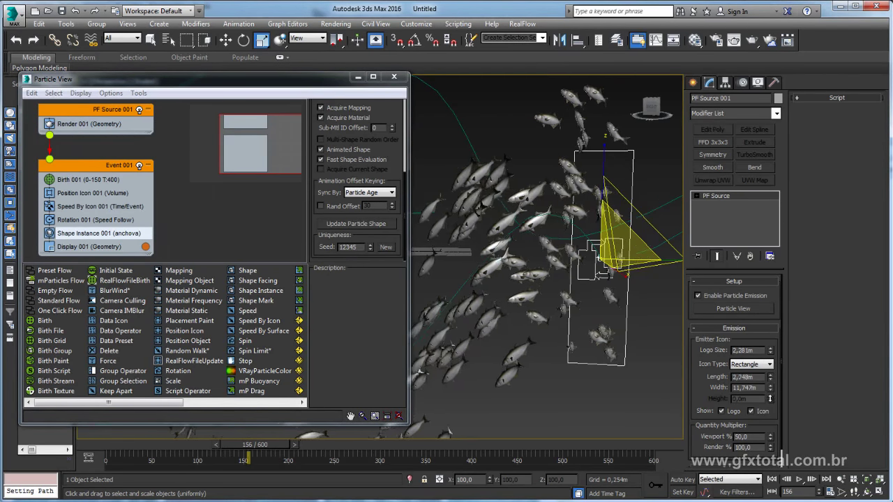
pyautogui.moveTo(539, 263)
pyautogui.keyDown('alt'); pyautogui.mouseDown(button='middle')
pyautogui.moveTo(538, 349)
pyautogui.moveTo(575, 317)
pyautogui.moveTo(485, 327)
pyautogui.mouseUp(button='middle'); pyautogui.keyUp('alt')
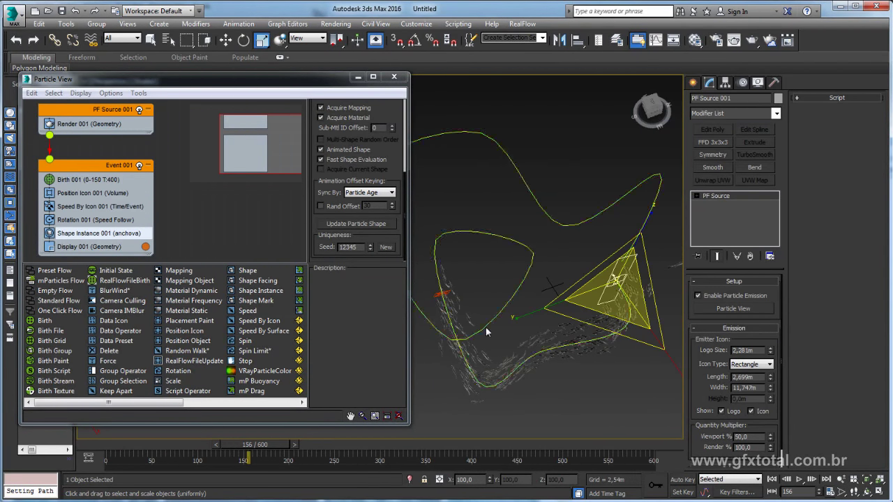
# Minimize Particle View, select the Line001 path and scrub near the animation's end
pyautogui.click(356, 77)
pyautogui.moveTo(462, 207); pyautogui.dragTo(481, 246)
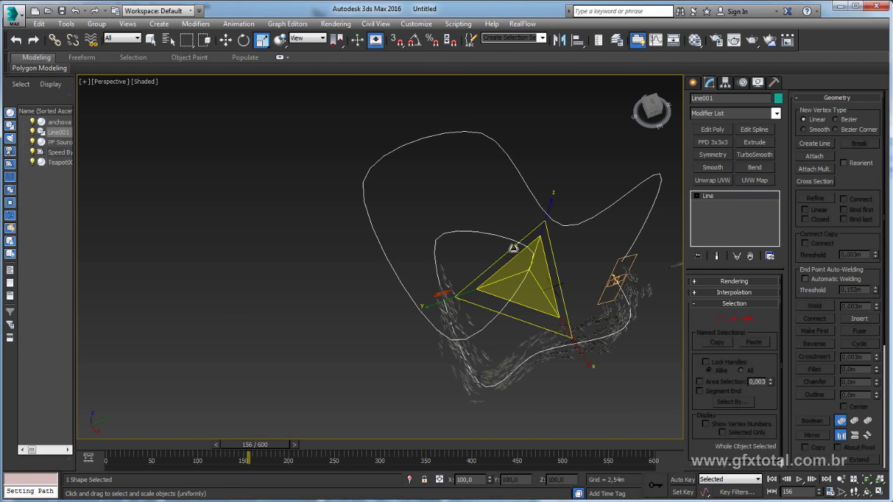
pyautogui.keyDown('alt'); pyautogui.moveTo(550, 257); pyautogui.dragTo(470, 283, button='middle'); pyautogui.keyUp('alt')
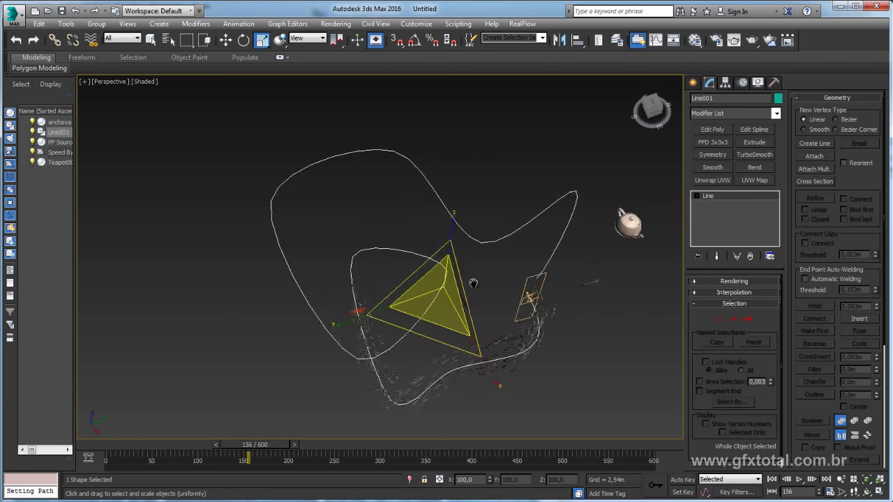
pyautogui.moveTo(241, 448)
pyautogui.mouseDown()
pyautogui.moveTo(364, 448)
pyautogui.moveTo(605, 417)
pyautogui.mouseUp()
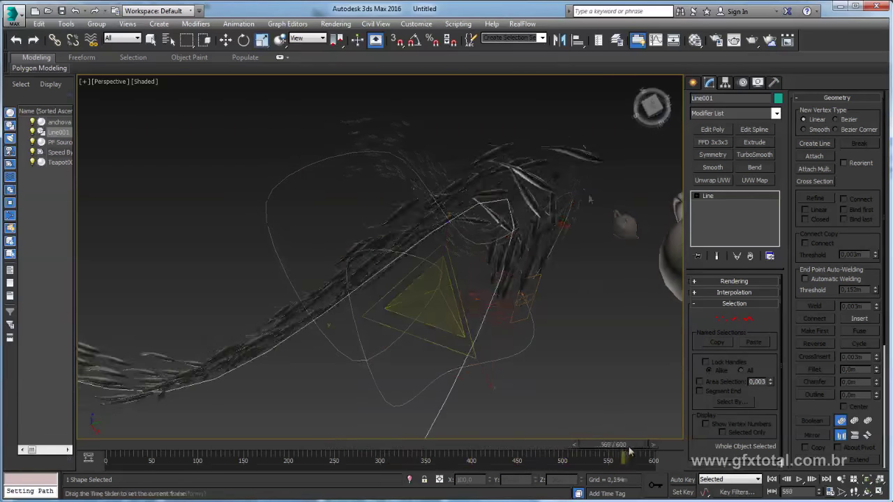
pyautogui.moveTo(604, 417); pyautogui.dragTo(631, 456)
# Scale one Line001 vertex's Bezier handles outward, then exit vertex sub-object mode
pyautogui.press('r')
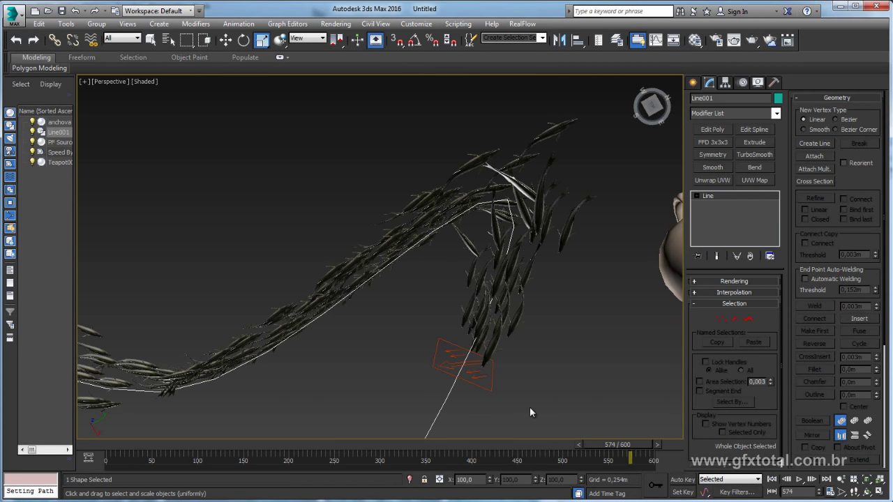
pyautogui.click(720, 321)
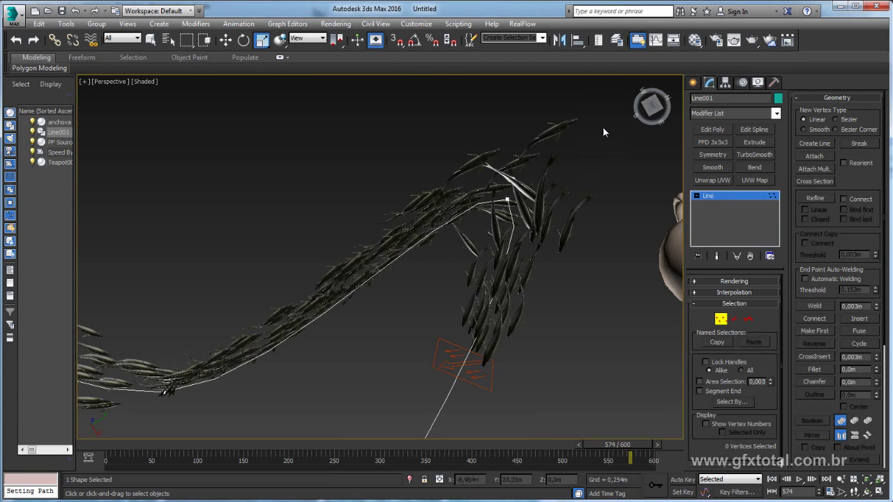
pyautogui.moveTo(479, 224)
pyautogui.mouseDown()
pyautogui.moveTo(496, 188)
pyautogui.moveTo(475, 136)
pyautogui.mouseUp()
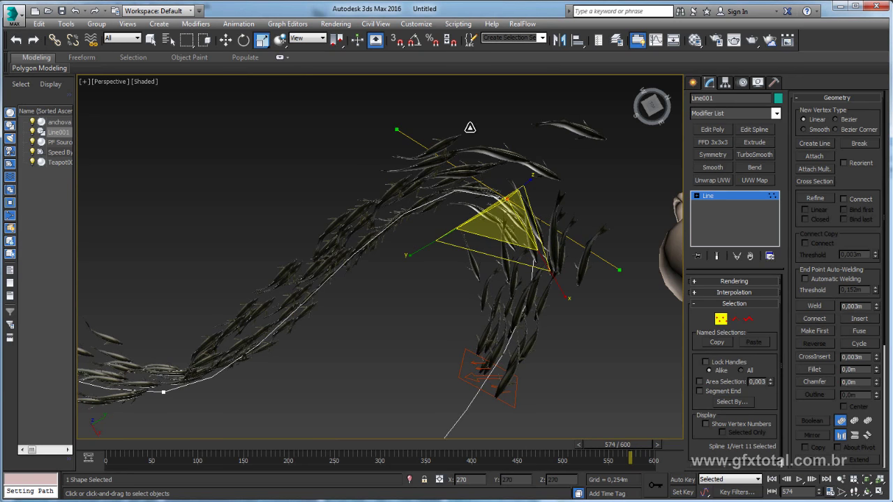
pyautogui.moveTo(513, 203); pyautogui.dragTo(506, 210)
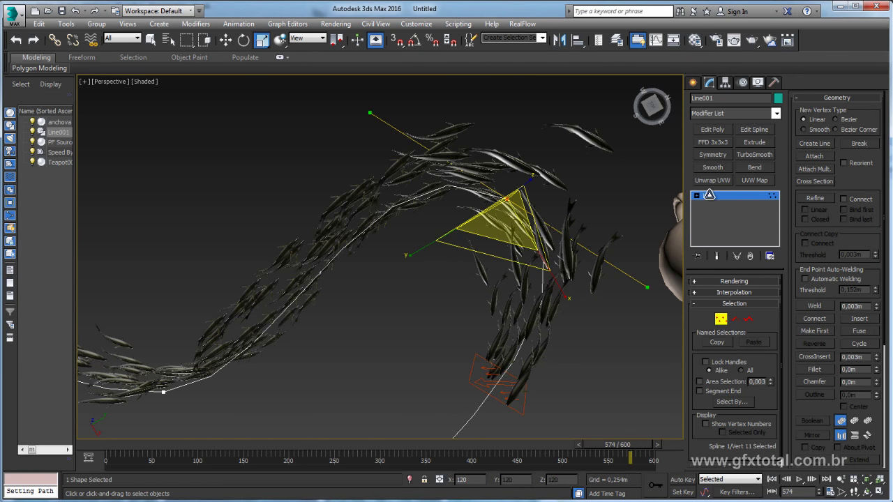
pyautogui.click(708, 196)
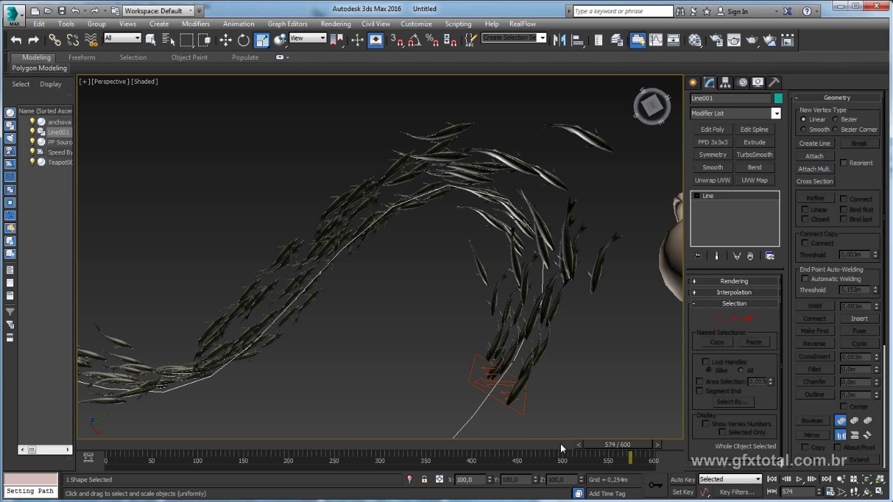
pyautogui.moveTo(615, 448)
pyautogui.mouseDown()
pyautogui.moveTo(635, 445)
pyautogui.moveTo(599, 452)
pyautogui.mouseUp()
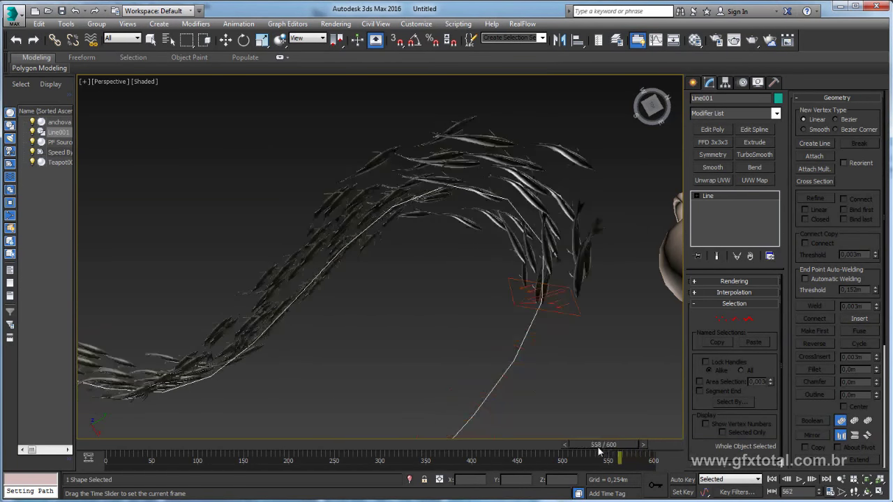
pyautogui.moveTo(492, 281)
pyautogui.keyDown('alt'); pyautogui.mouseDown(button='middle')
pyautogui.moveTo(374, 240)
pyautogui.moveTo(399, 291)
pyautogui.moveTo(386, 378)
pyautogui.mouseUp(button='middle'); pyautogui.keyUp('alt')
pyautogui.press('r')
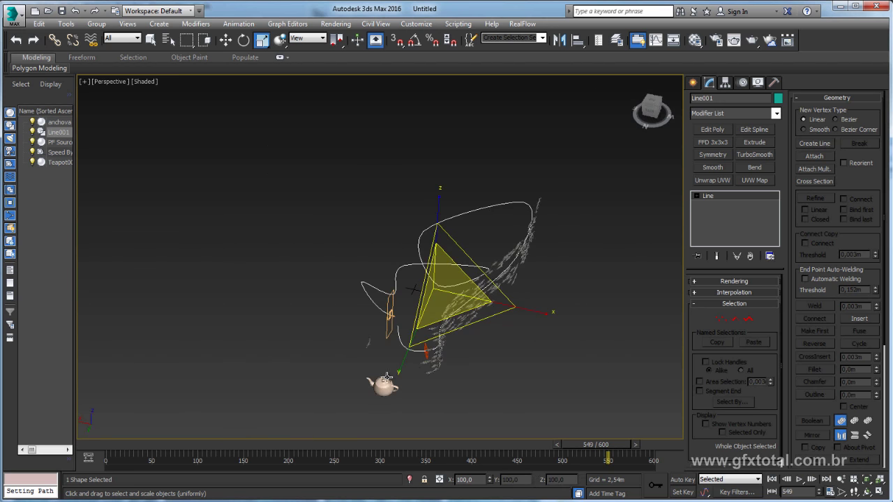
# Delete the teapot and inspect the anchova fish school at frame 540
pyautogui.click(386, 380)
pyautogui.press('Delete')
pyautogui.scroll(5, 438, 291)
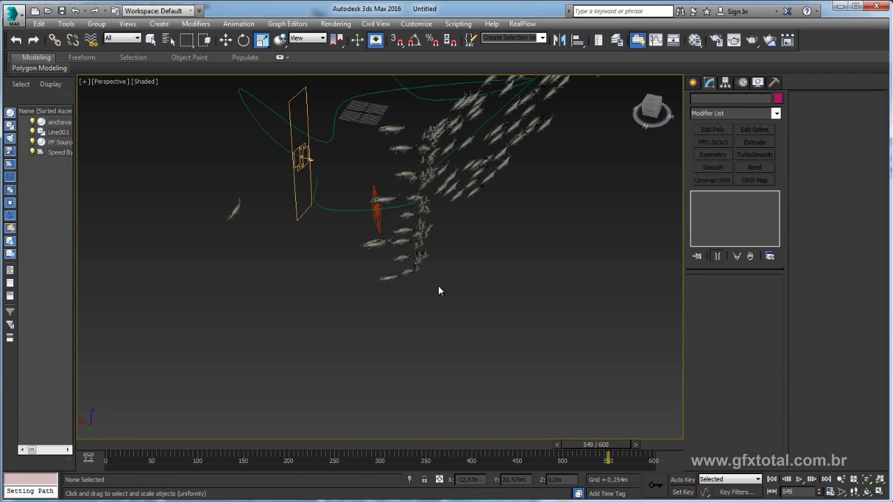
pyautogui.moveTo(414, 282)
pyautogui.keyDown('alt'); pyautogui.mouseDown(button='middle')
pyautogui.moveTo(365, 285)
pyautogui.moveTo(295, 309)
pyautogui.moveTo(317, 373)
pyautogui.mouseUp(button='middle'); pyautogui.keyUp('alt')
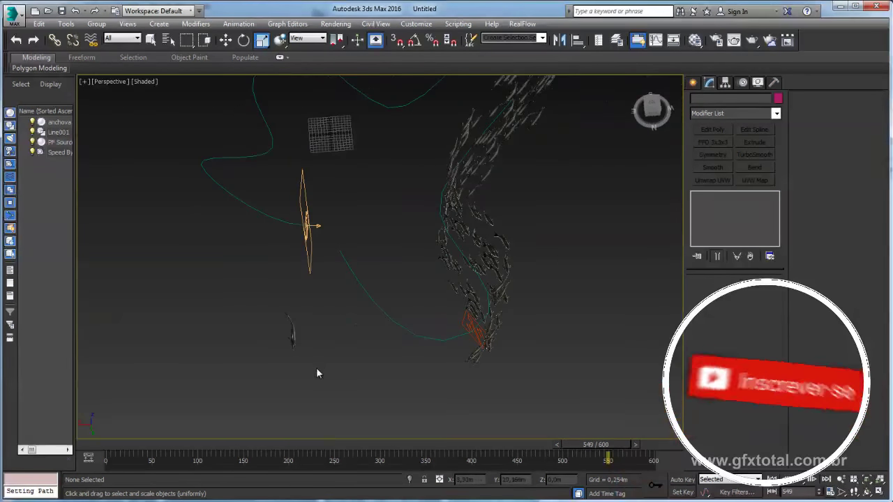
pyautogui.click(317, 374)
pyautogui.moveTo(432, 350)
pyautogui.keyDown('alt'); pyautogui.mouseDown(button='middle')
pyautogui.moveTo(482, 344)
pyautogui.moveTo(433, 310)
pyautogui.moveTo(596, 263)
pyautogui.moveTo(508, 229)
pyautogui.moveTo(532, 261)
pyautogui.moveTo(439, 311)
pyautogui.moveTo(579, 216)
pyautogui.mouseUp(button='middle'); pyautogui.keyUp('alt')
pyautogui.scroll(3, 500, 234)
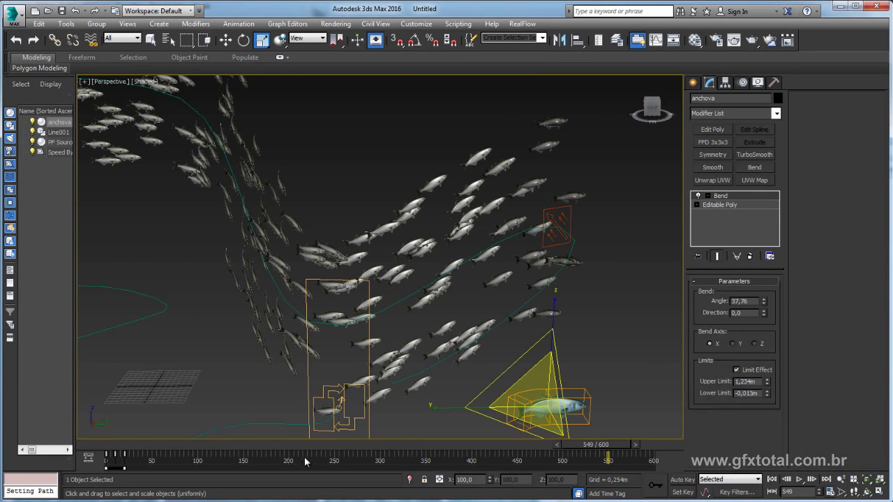
pyautogui.moveTo(588, 444)
pyautogui.mouseDown()
pyautogui.moveTo(434, 452)
pyautogui.moveTo(443, 452)
pyautogui.mouseUp()
# Scale the Line001 path spline down uniformly so the school's route shrinks
pyautogui.press('r')
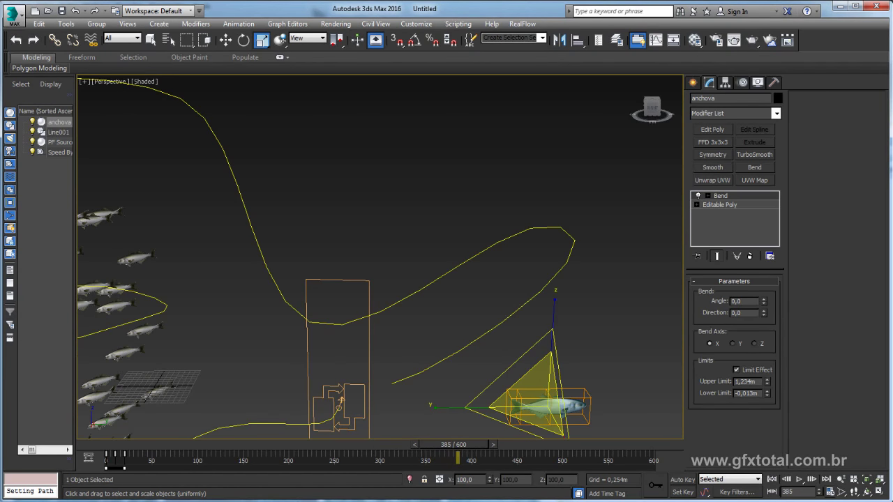
pyautogui.press('6')
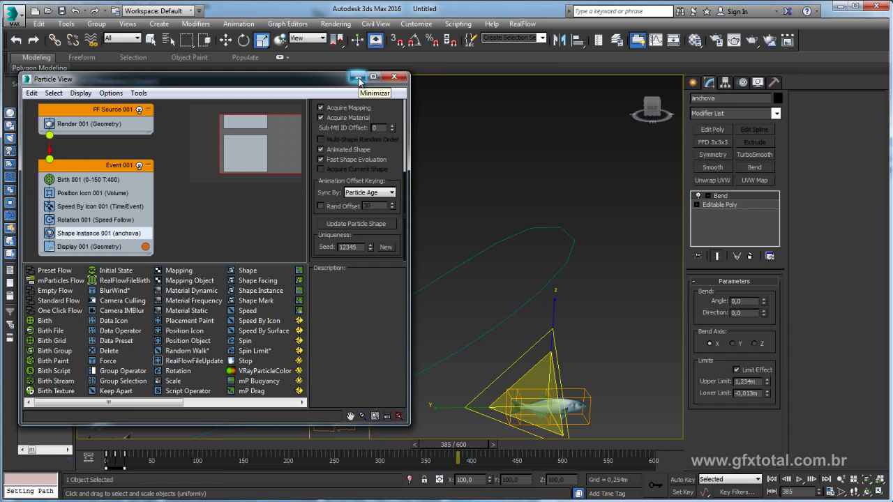
pyautogui.click(358, 76)
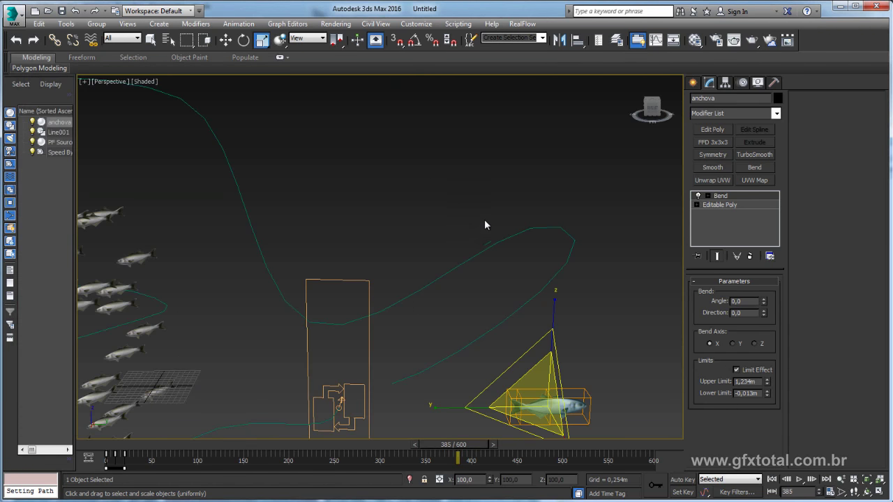
pyautogui.keyDown('alt'); pyautogui.moveTo(484, 223); pyautogui.dragTo(216, 262, button='middle'); pyautogui.keyUp('alt')
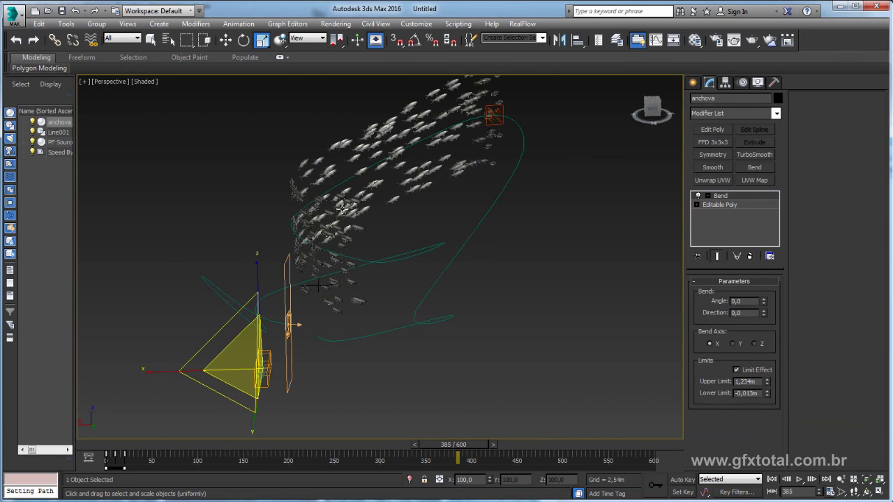
pyautogui.press('z')
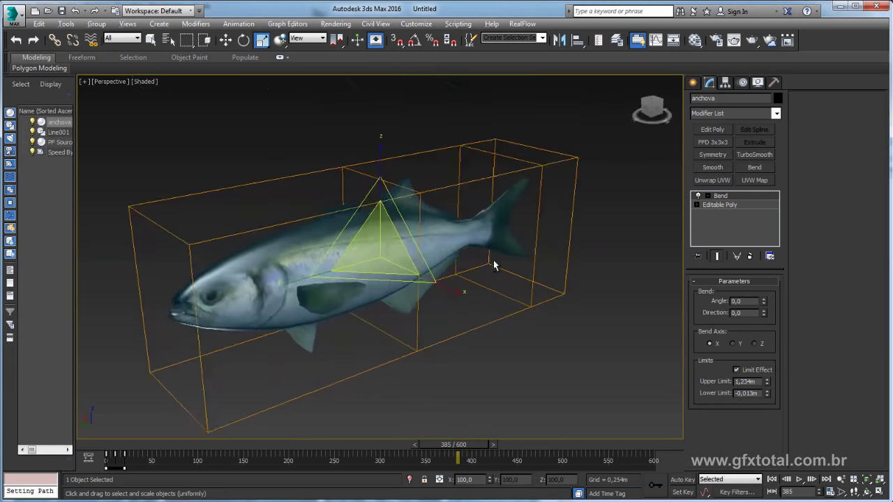
pyautogui.hotkey('shift', 'z')
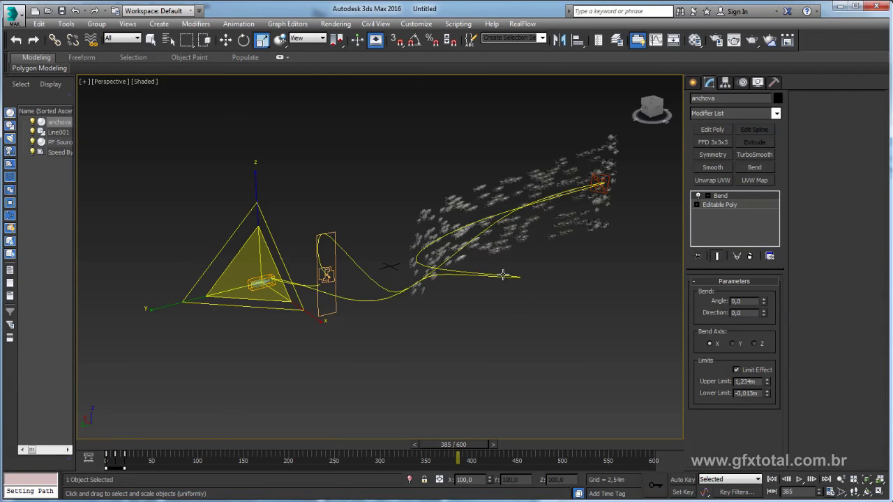
pyautogui.moveTo(520, 277); pyautogui.dragTo(388, 276)
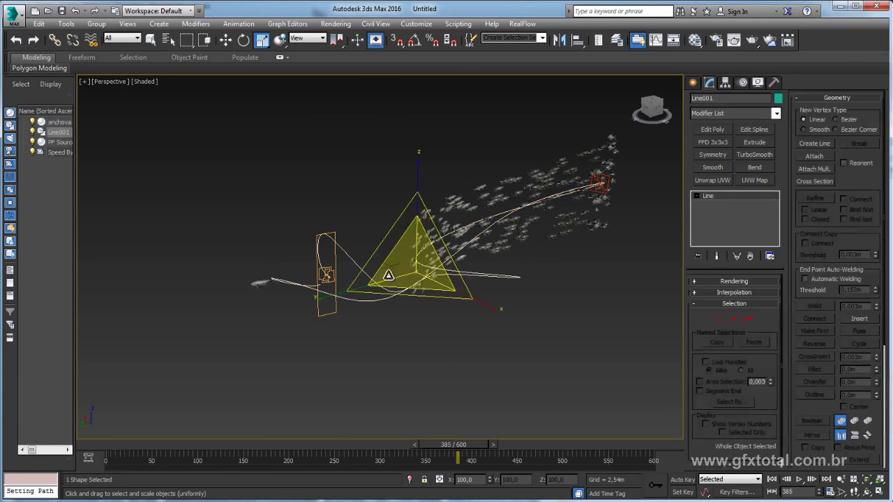
# Turn off the PF Source emitter Logo display in the viewport
pyautogui.click(326, 273)
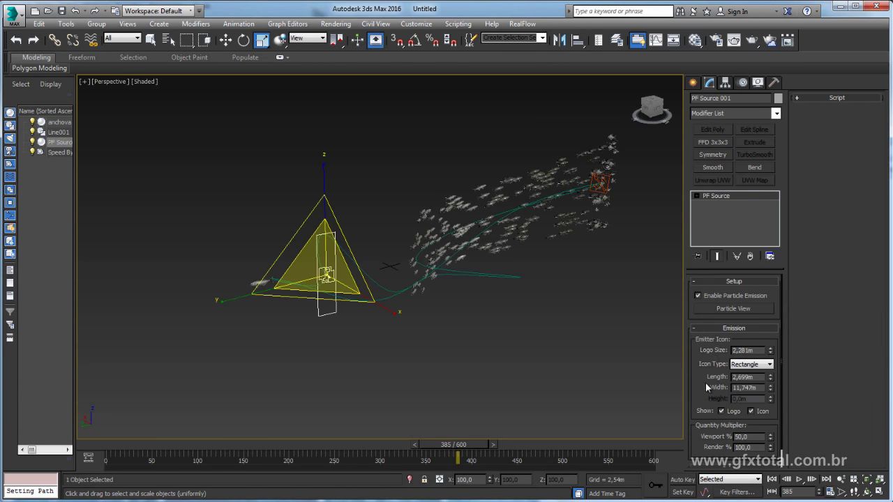
pyautogui.scroll(-1, 705, 382)
pyautogui.click(751, 392)
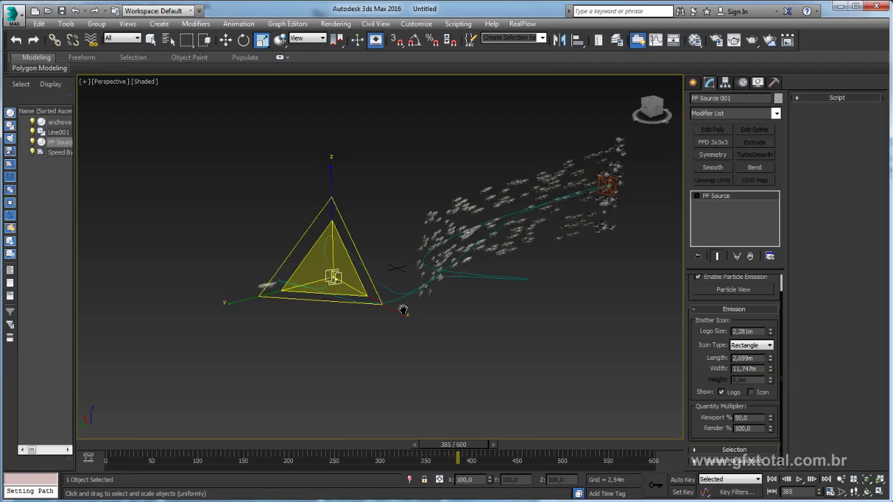
pyautogui.click(751, 392)
pyautogui.click(722, 392)
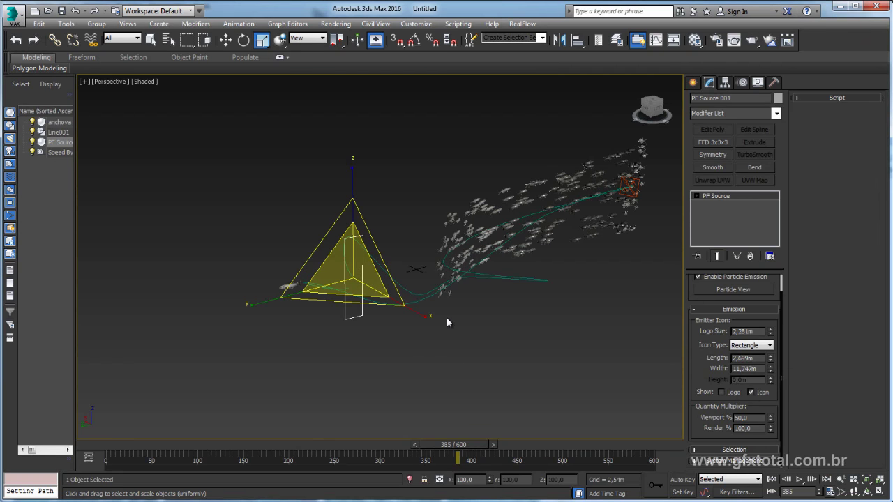
pyautogui.keyDown('alt'); pyautogui.moveTo(447, 318); pyautogui.dragTo(458, 351, button='middle'); pyautogui.keyUp('alt')
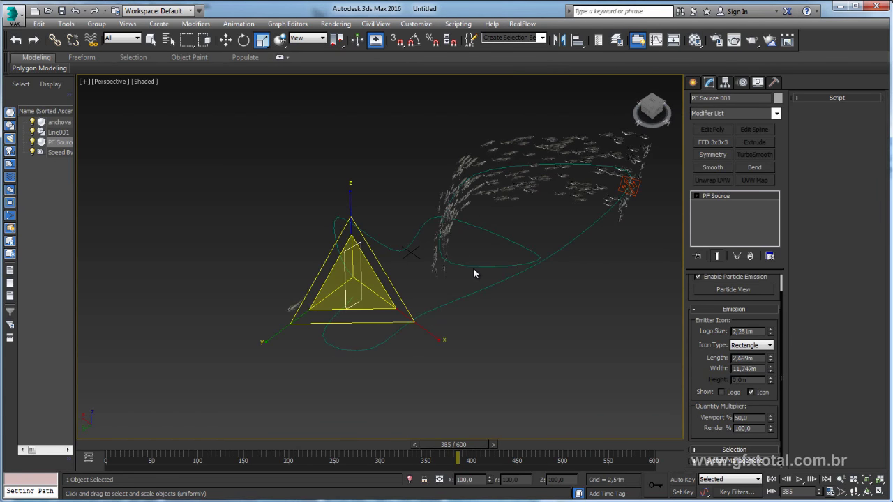
# Hide the Line001 path and the anchova model together
pyautogui.click(475, 267)
pyautogui.keyDown('alt'); pyautogui.moveTo(478, 265); pyautogui.dragTo(368, 338, button='middle'); pyautogui.keyUp('alt')
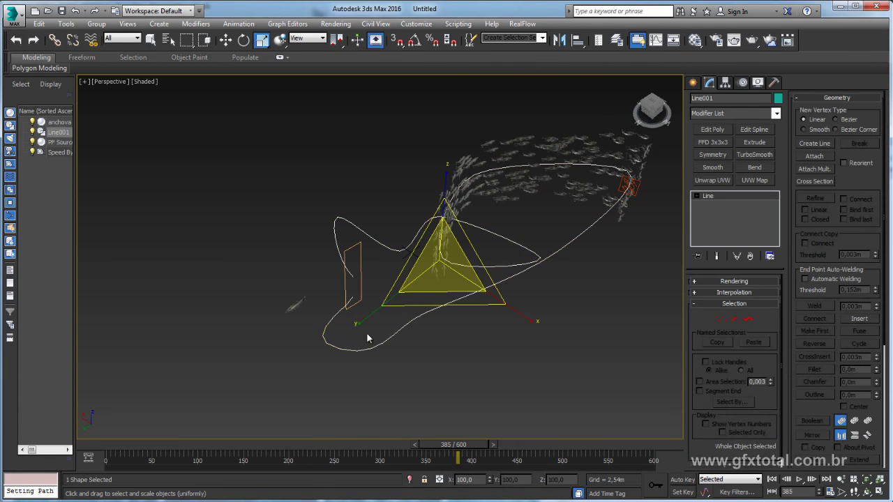
pyautogui.keyDown('ctrl'); pyautogui.click(290, 302); pyautogui.keyUp('ctrl')
pyautogui.keyDown('alt'); pyautogui.moveTo(305, 323); pyautogui.dragTo(295, 304, button='middle'); pyautogui.keyUp('alt')
pyautogui.rightClick(295, 303)
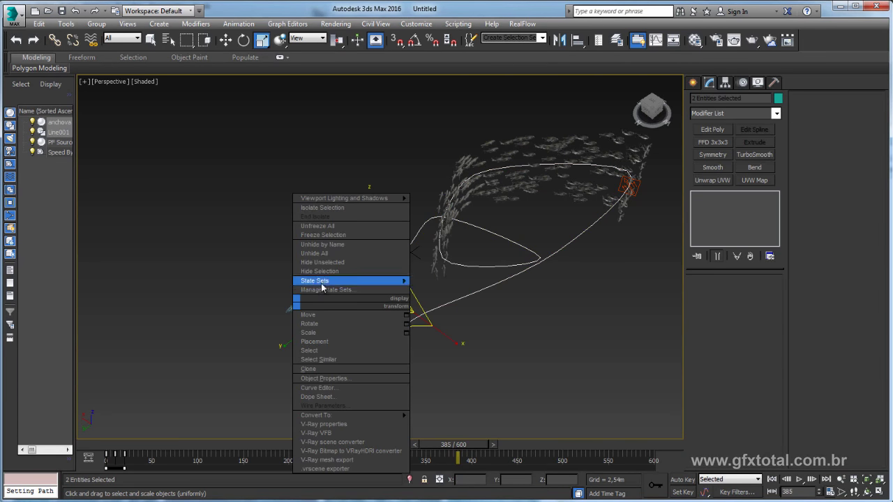
pyautogui.click(322, 272)
# Hide the Speed By icon as well
pyautogui.moveTo(329, 279)
pyautogui.keyDown('alt'); pyautogui.mouseDown(button='middle')
pyautogui.moveTo(384, 286)
pyautogui.moveTo(490, 322)
pyautogui.moveTo(349, 312)
pyautogui.moveTo(487, 323)
pyautogui.moveTo(293, 198)
pyautogui.mouseUp(button='middle'); pyautogui.keyUp('alt')
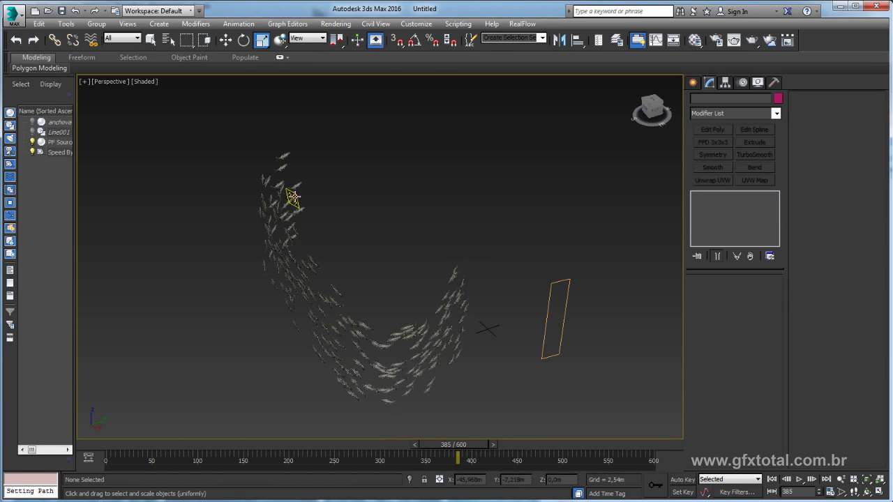
pyautogui.click(293, 197)
pyautogui.rightClick(296, 193)
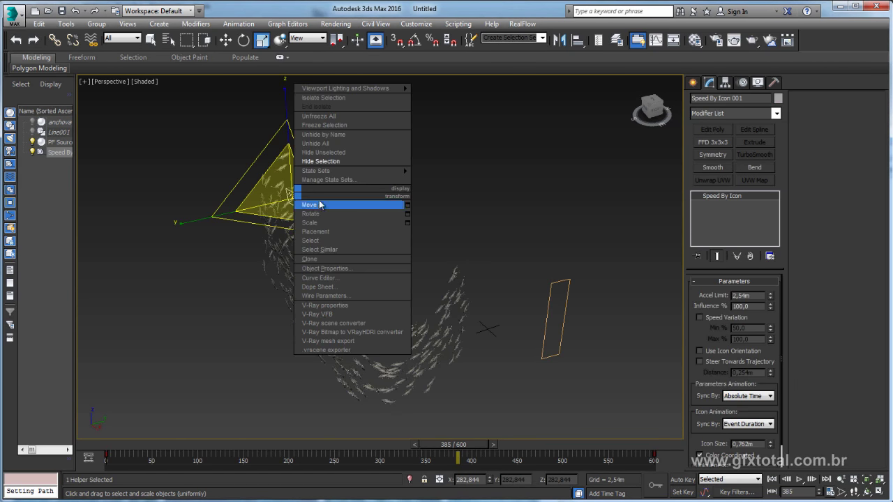
pyautogui.click(321, 161)
# Frame the fish school close up at frame 218
pyautogui.moveTo(437, 225)
pyautogui.keyDown('alt'); pyautogui.mouseDown(button='middle')
pyautogui.moveTo(366, 219)
pyautogui.moveTo(224, 454)
pyautogui.mouseUp(button='middle'); pyautogui.keyUp('alt')
pyautogui.moveTo(459, 452)
pyautogui.mouseDown()
pyautogui.moveTo(170, 453)
pyautogui.moveTo(278, 442)
pyautogui.mouseUp()
pyautogui.moveTo(403, 367)
pyautogui.keyDown('alt'); pyautogui.mouseDown(button='middle')
pyautogui.moveTo(552, 342)
pyautogui.moveTo(517, 326)
pyautogui.moveTo(443, 365)
pyautogui.moveTo(494, 346)
pyautogui.moveTo(319, 352)
pyautogui.mouseUp(button='middle'); pyautogui.keyUp('alt')
pyautogui.scroll(3, 320, 352)
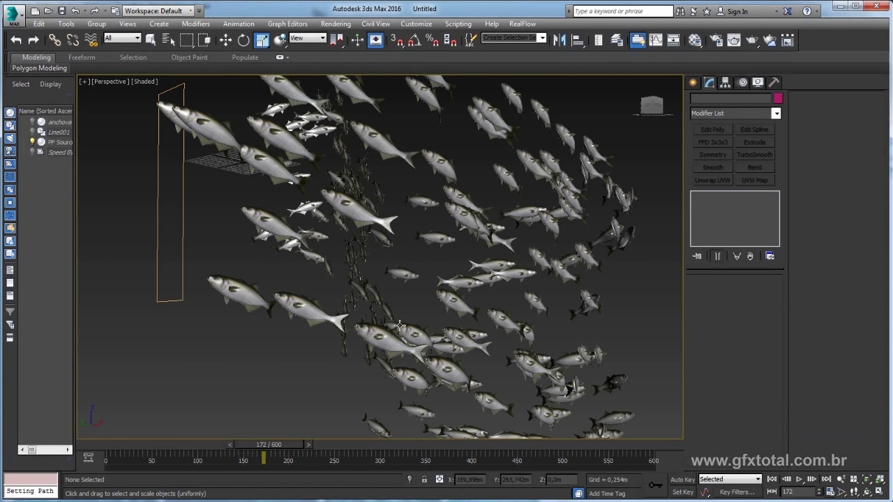
pyautogui.scroll(1, 319, 351)
pyautogui.moveTo(290, 447); pyautogui.dragTo(320, 444)
pyautogui.moveTo(462, 375)
pyautogui.keyDown('alt'); pyautogui.mouseDown(button='middle')
pyautogui.moveTo(444, 358)
pyautogui.moveTo(434, 305)
pyautogui.mouseUp(button='middle'); pyautogui.keyUp('alt')
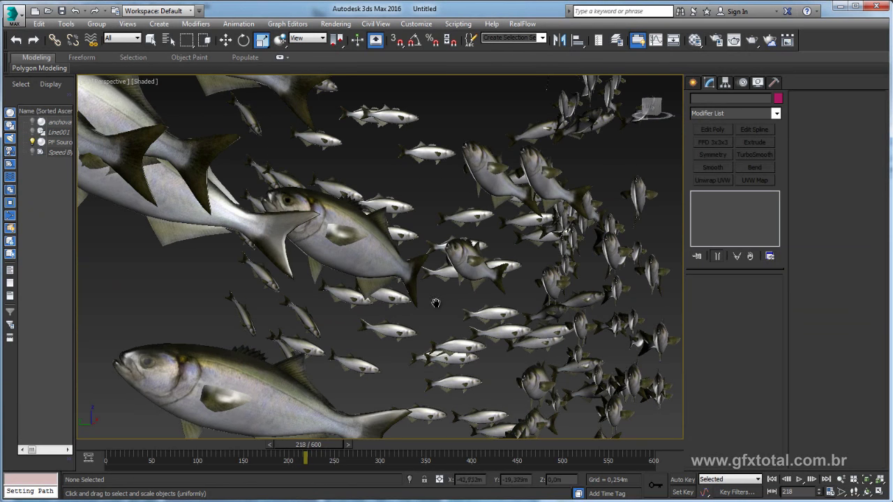
pyautogui.click(753, 39)
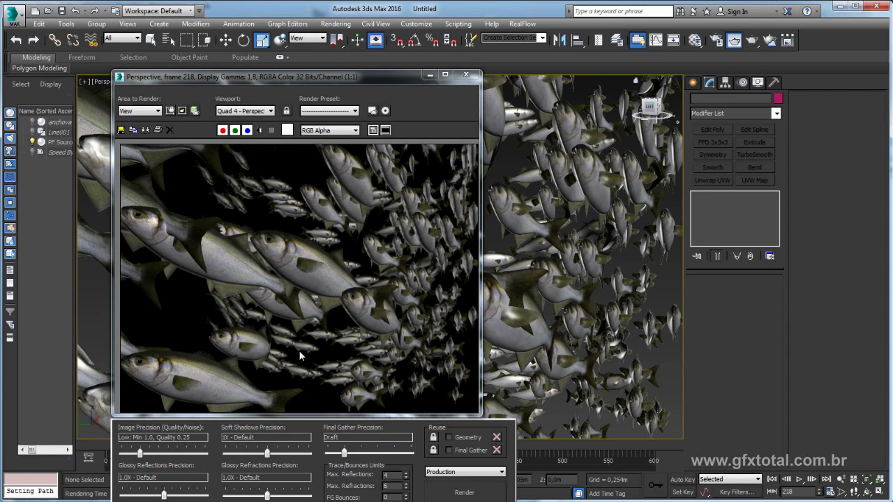
pyautogui.moveTo(345, 82); pyautogui.dragTo(322, 68)
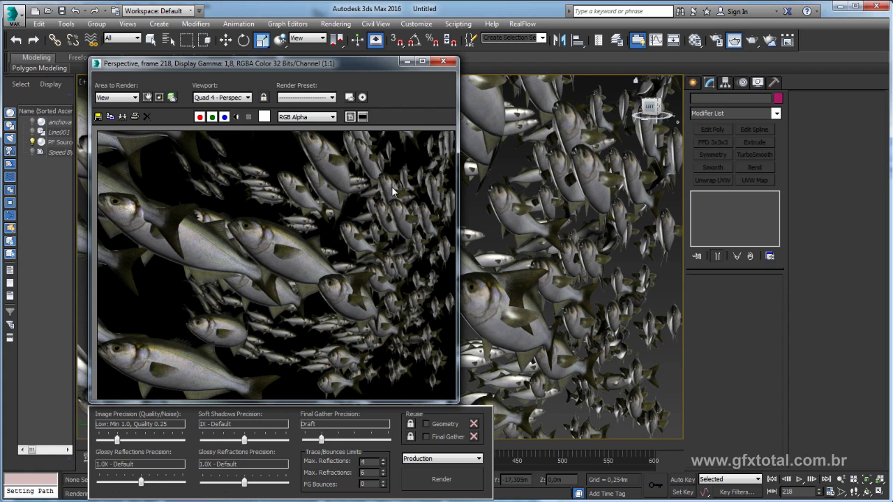
pyautogui.moveTo(372, 62); pyautogui.dragTo(366, 51)
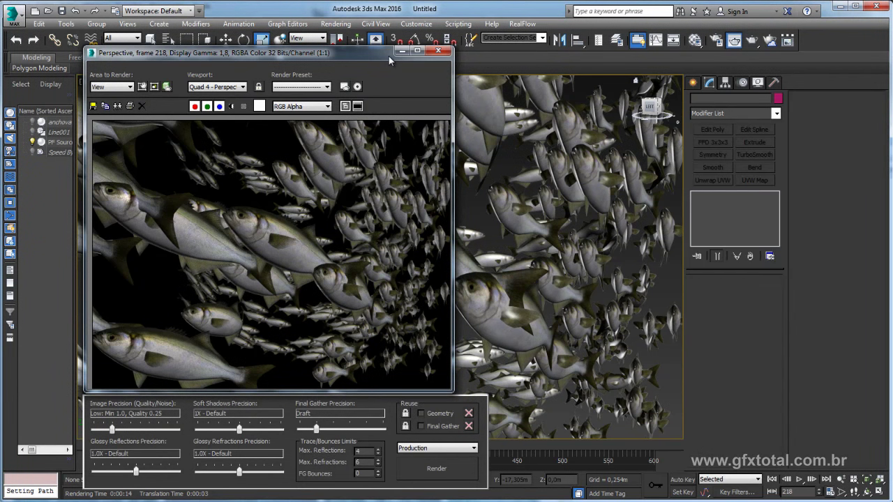
pyautogui.click(402, 51)
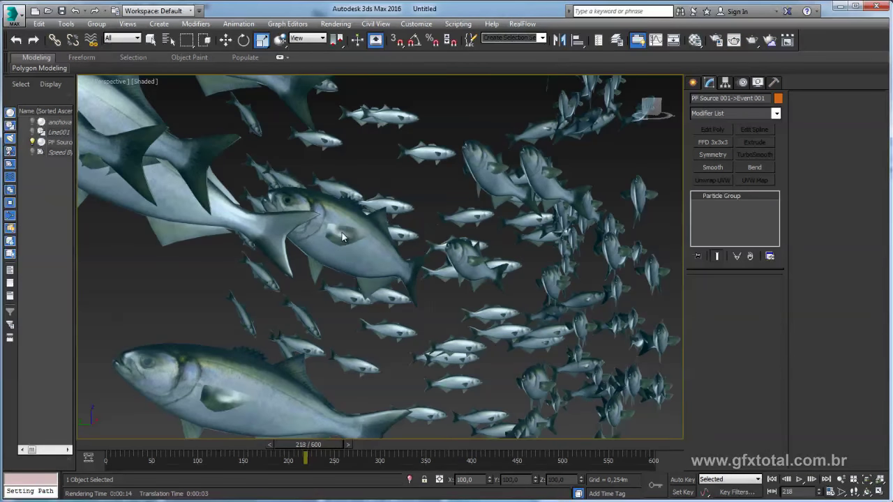
# Set the particle group's Object Properties Motion Blur to Object
pyautogui.rightClick(341, 232)
pyautogui.click(376, 308)
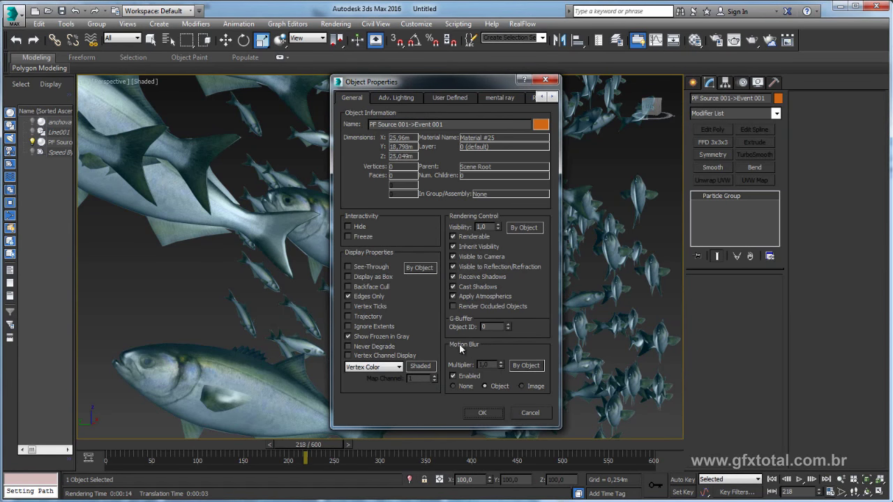
pyautogui.click(489, 415)
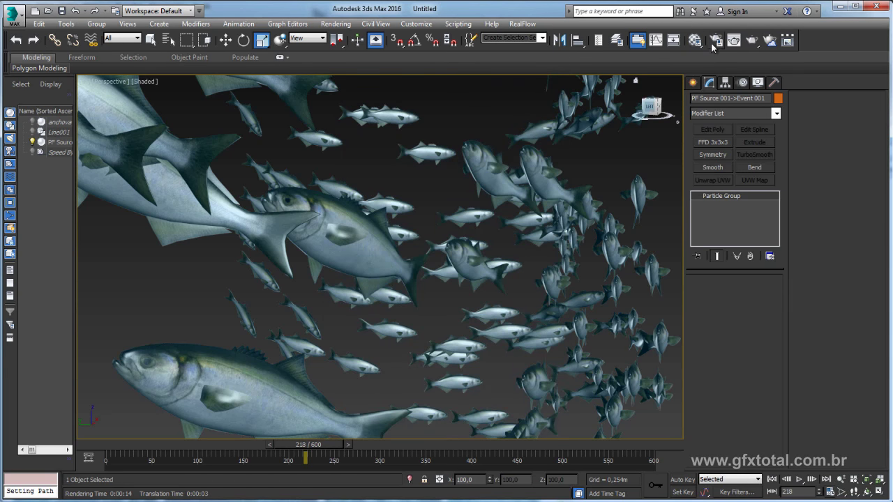
# Enable Motion Blur under mental ray Camera Effects and bring back the last render
pyautogui.click(715, 40)
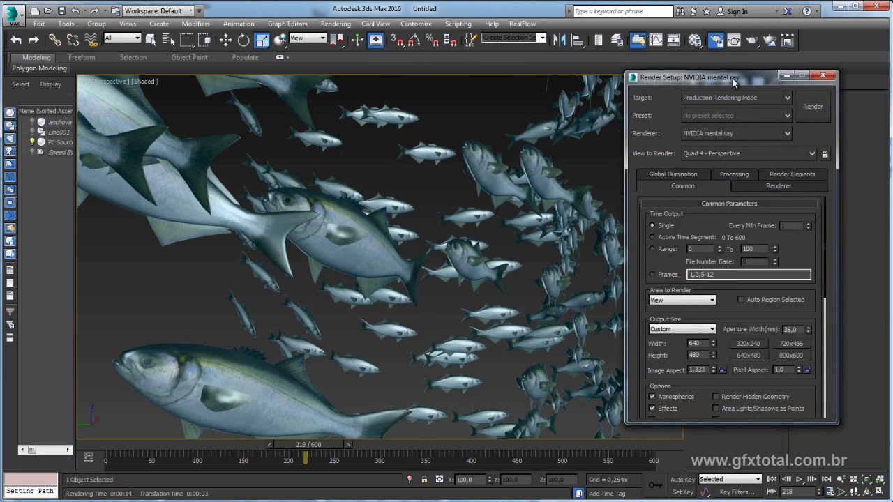
pyautogui.moveTo(732, 77); pyautogui.dragTo(456, 72)
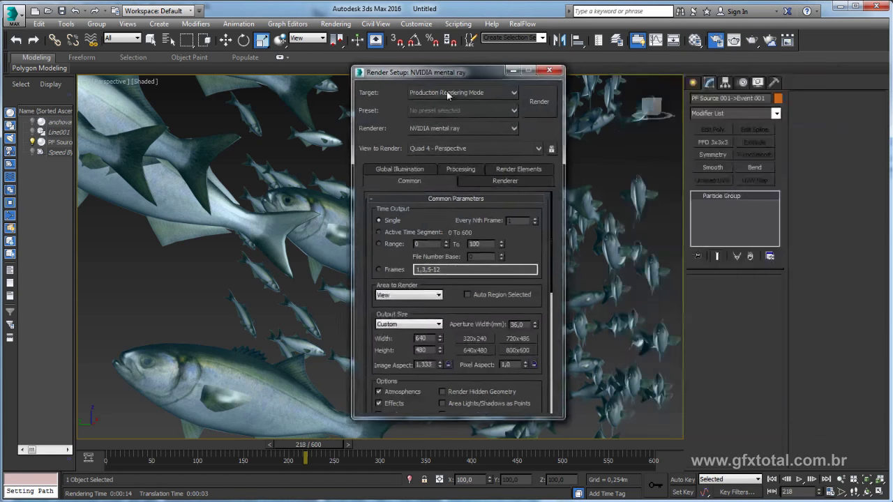
pyautogui.click(496, 181)
pyautogui.scroll(-5, 520, 307)
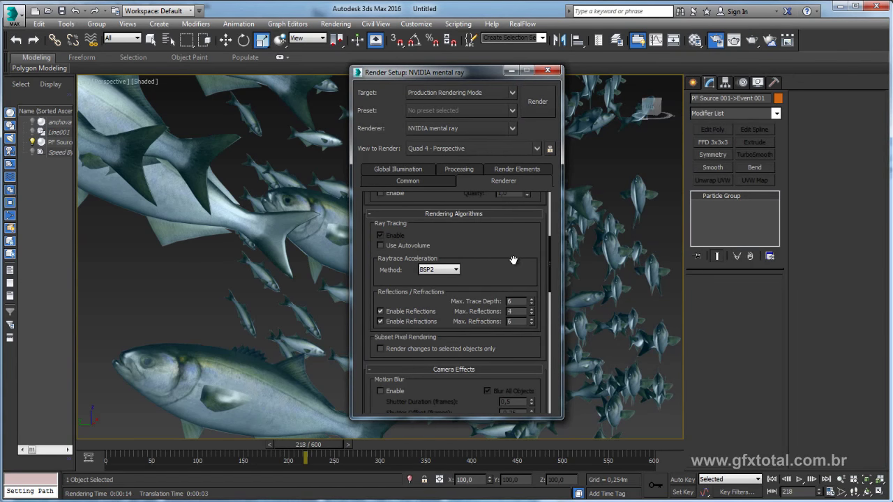
pyautogui.moveTo(514, 261); pyautogui.dragTo(513, 143)
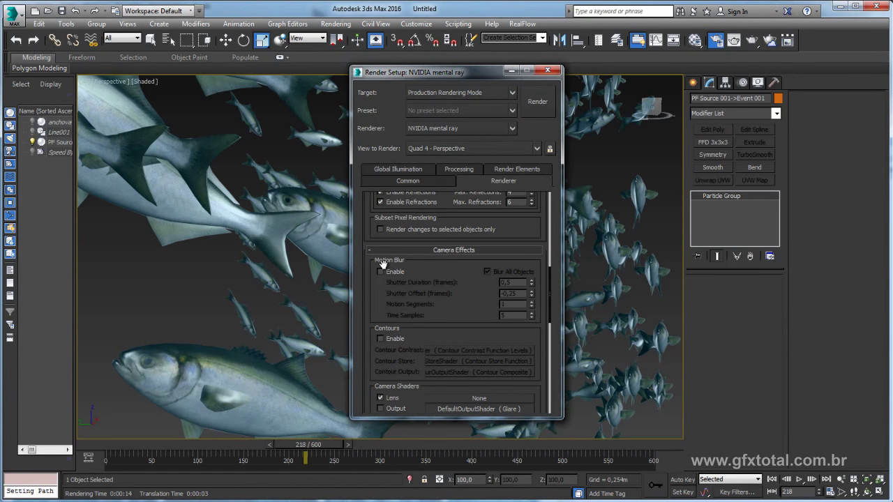
pyautogui.click(380, 271)
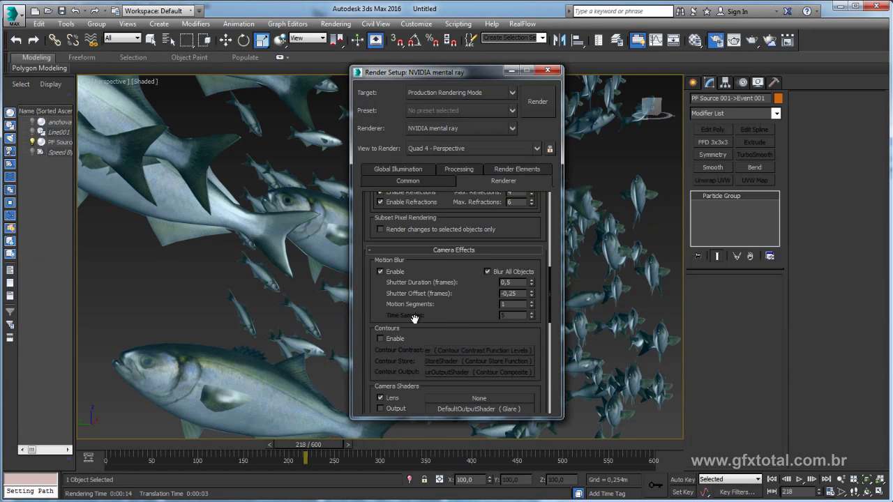
pyautogui.click(511, 70)
pyautogui.click(752, 42)
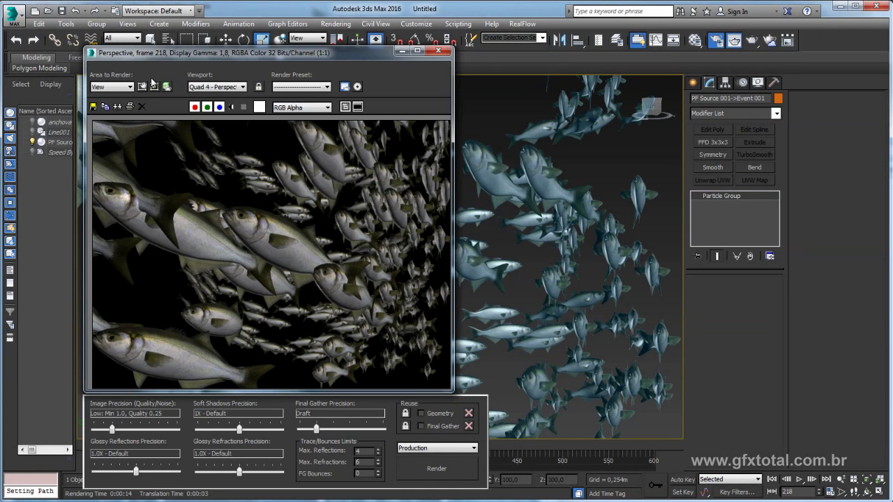
# Clone the earlier frame 218 render, re-render it with motion blur, compare, and close both
pyautogui.click(118, 106)
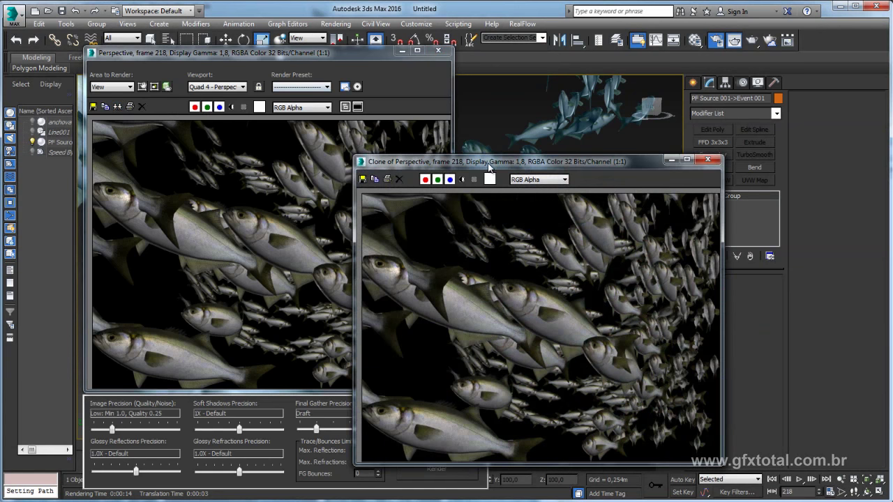
pyautogui.moveTo(492, 166); pyautogui.dragTo(569, 90)
pyautogui.click(389, 340)
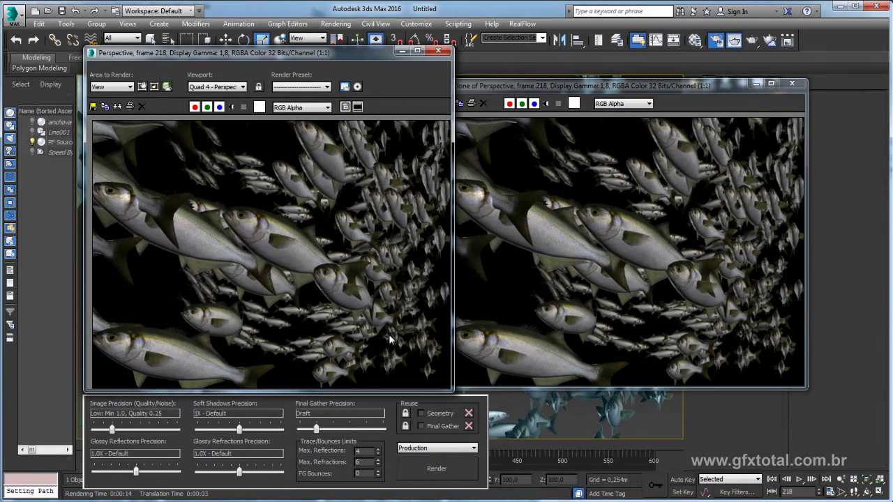
pyautogui.click(435, 468)
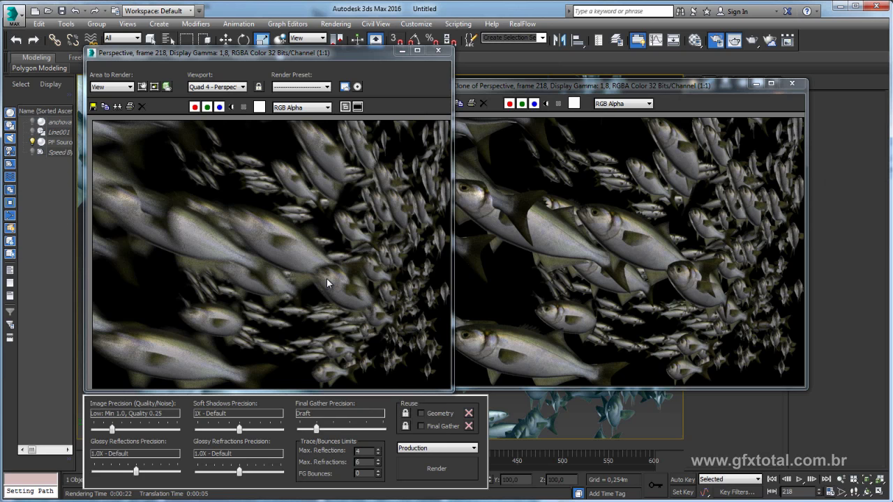
pyautogui.click(438, 51)
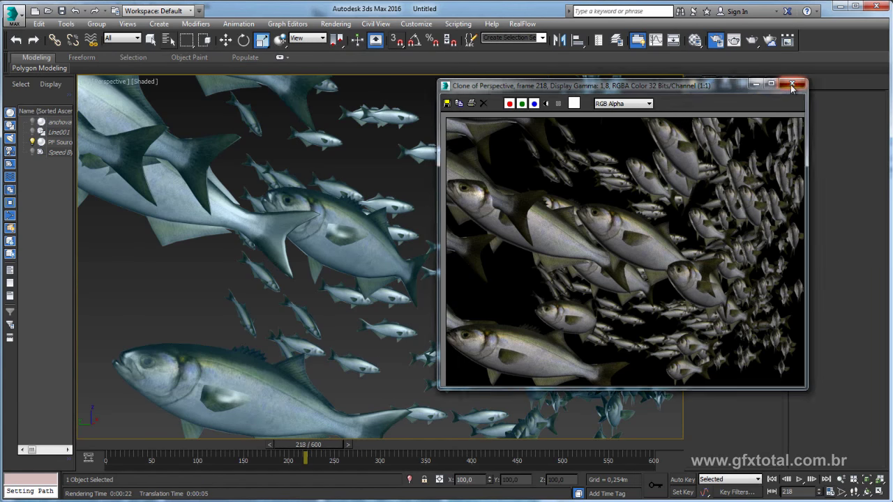
pyautogui.click(793, 84)
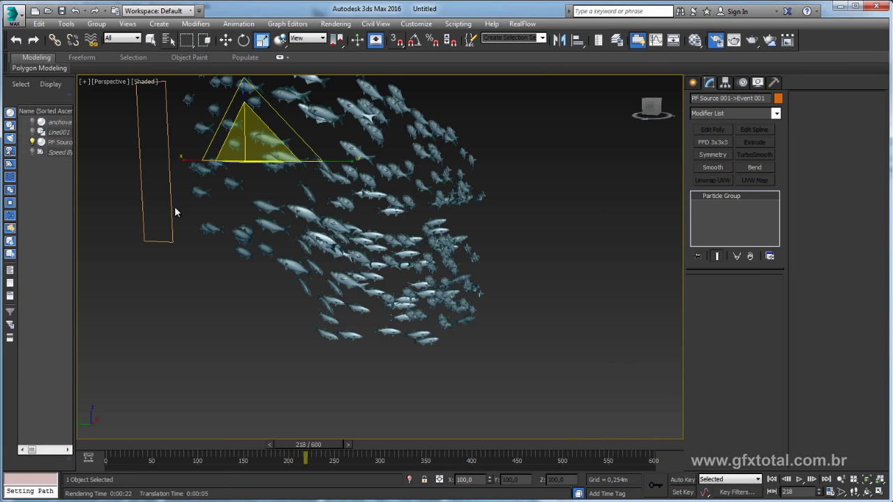
# Set the PF Source Viewport % to 100 to show every fish
pyautogui.click(171, 208)
pyautogui.moveTo(563, 317)
pyautogui.keyDown('alt'); pyautogui.mouseDown(button='middle')
pyautogui.moveTo(503, 296)
pyautogui.moveTo(548, 358)
pyautogui.moveTo(574, 358)
pyautogui.mouseUp(button='middle'); pyautogui.keyUp('alt')
pyautogui.scroll(-1, 695, 390)
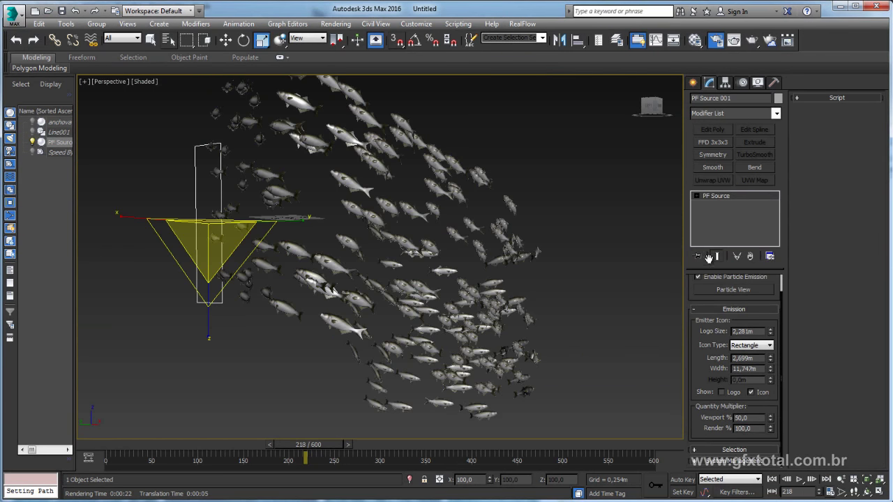
pyautogui.moveTo(756, 421); pyautogui.dragTo(722, 418)
pyautogui.write('100')
pyautogui.press('Return')
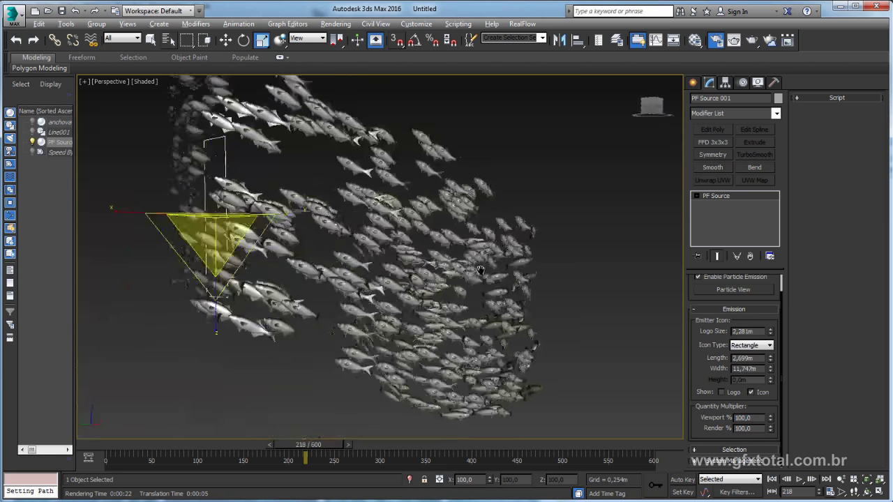
# Use Unhide All to bring the Line001 path spline back
pyautogui.keyDown('alt'); pyautogui.moveTo(473, 331); pyautogui.dragTo(251, 238, button='middle'); pyautogui.keyUp('alt')
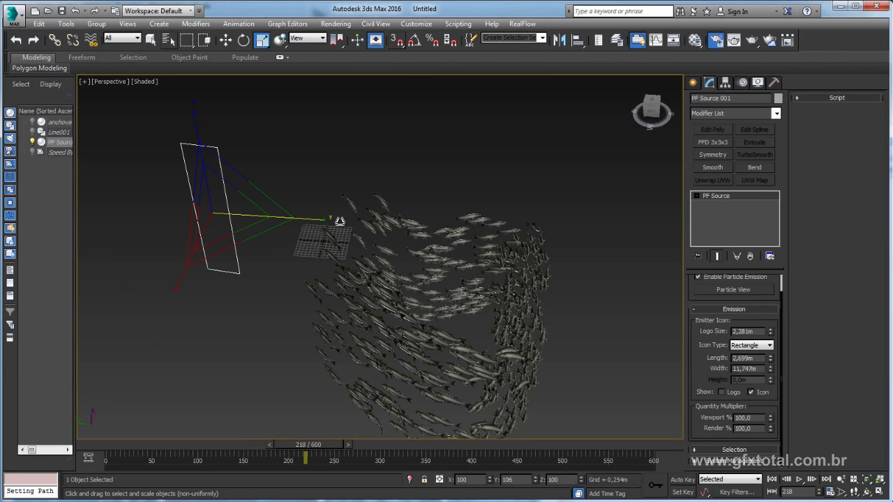
pyautogui.moveTo(348, 220)
pyautogui.keyDown('alt'); pyautogui.mouseDown(button='middle')
pyautogui.moveTo(510, 370)
pyautogui.moveTo(535, 282)
pyautogui.mouseUp(button='middle'); pyautogui.keyUp('alt')
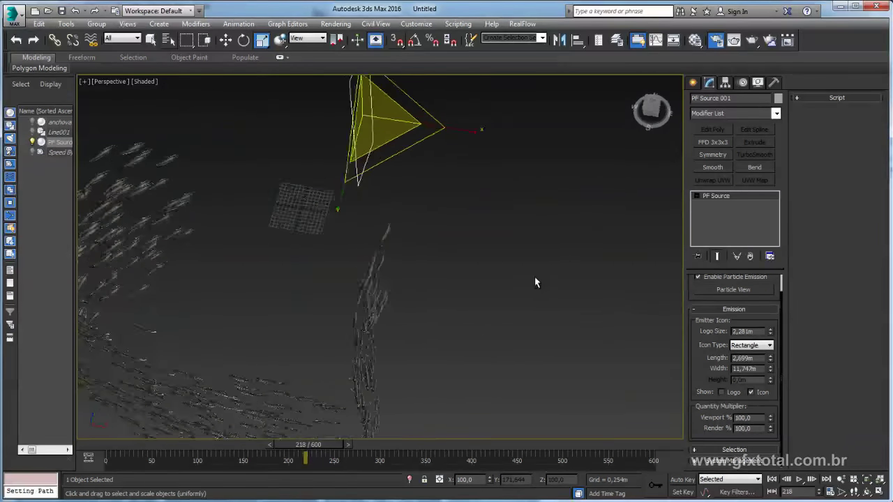
pyautogui.rightClick(535, 283)
pyautogui.click(579, 237)
# Select a Line001 vertex and rotate its tangent handles to bend the path
pyautogui.keyDown('alt'); pyautogui.moveTo(400, 303); pyautogui.dragTo(469, 235, button='middle'); pyautogui.keyUp('alt')
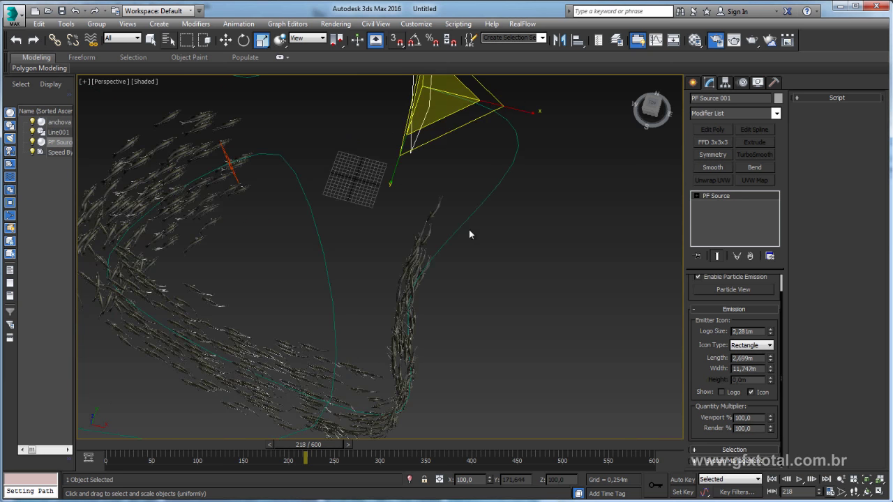
pyautogui.click(467, 219)
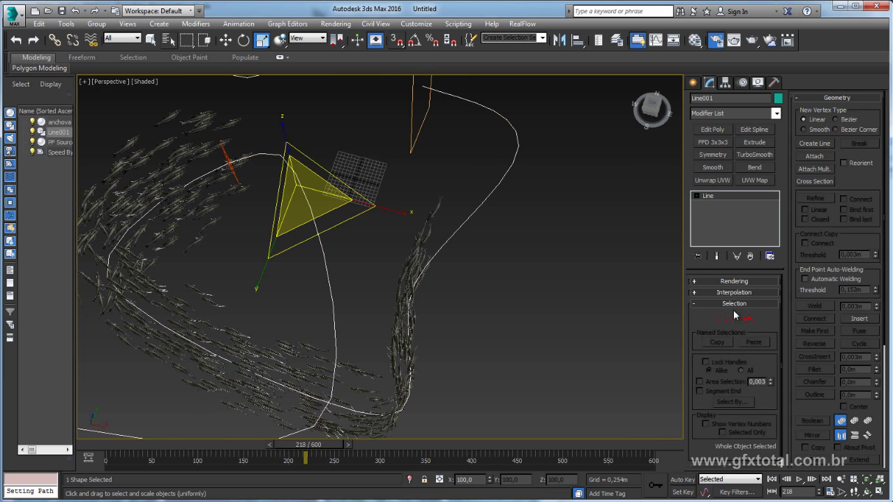
pyautogui.press('1')
pyautogui.keyDown('alt'); pyautogui.moveTo(466, 408); pyautogui.dragTo(484, 319, button='middle'); pyautogui.keyUp('alt')
pyautogui.moveTo(445, 391); pyautogui.dragTo(401, 341)
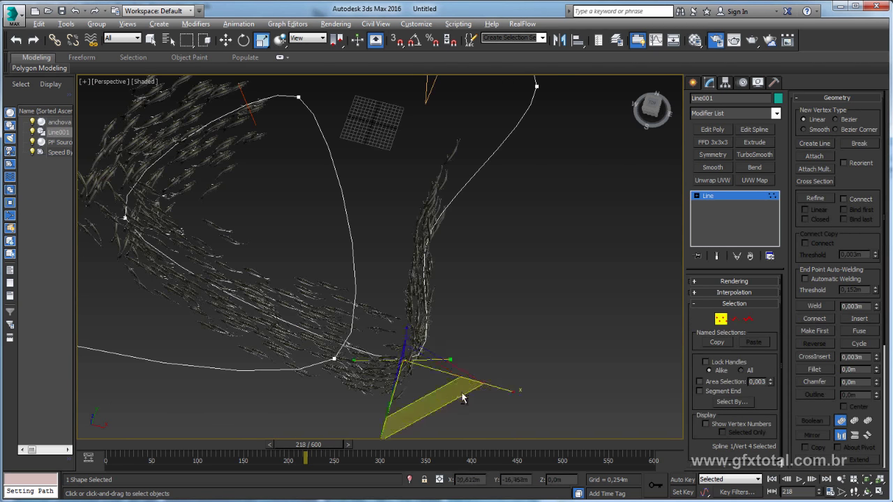
pyautogui.keyDown('alt'); pyautogui.moveTo(462, 399); pyautogui.dragTo(429, 384, button='middle'); pyautogui.keyUp('alt')
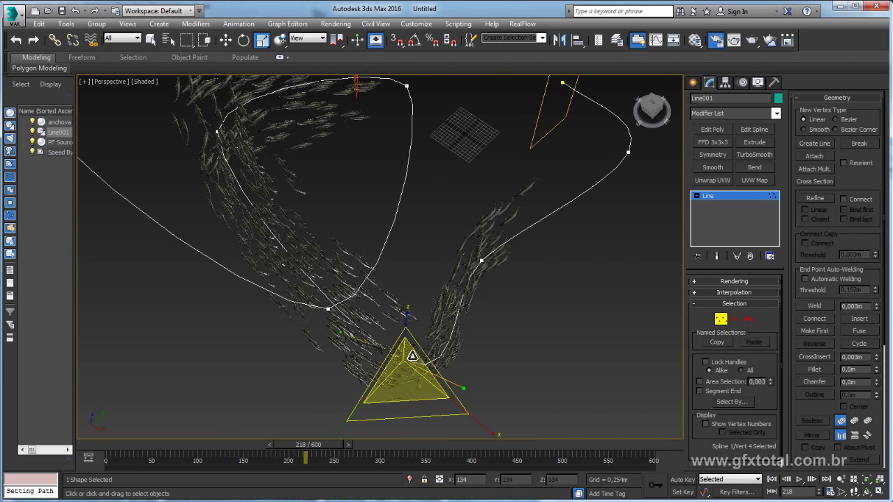
pyautogui.press('e')
pyautogui.moveTo(462, 434); pyautogui.dragTo(583, 340)
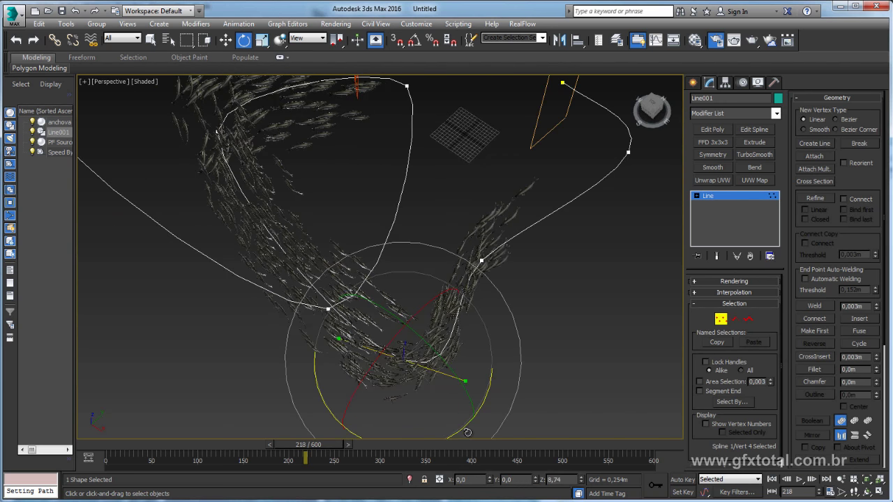
# Stretch that vertex's tangent handles outward to widen the new bend
pyautogui.keyDown('alt'); pyautogui.moveTo(583, 340); pyautogui.dragTo(318, 82, button='middle'); pyautogui.keyUp('alt')
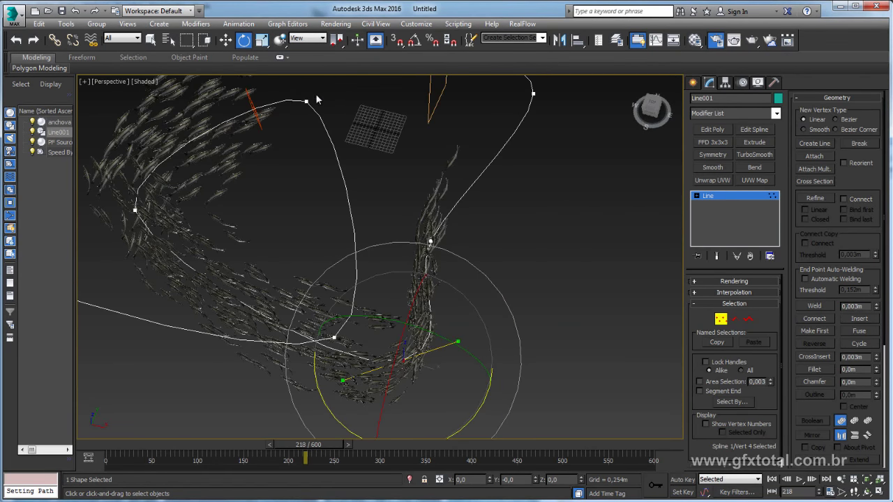
pyautogui.keyDown('alt'); pyautogui.moveTo(336, 134); pyautogui.dragTo(347, 145, button='middle'); pyautogui.keyUp('alt')
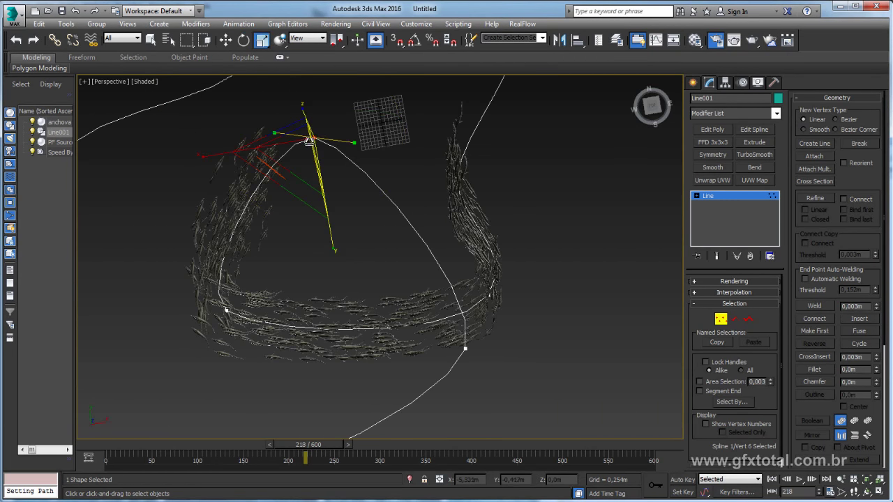
pyautogui.moveTo(296, 130); pyautogui.dragTo(295, 121)
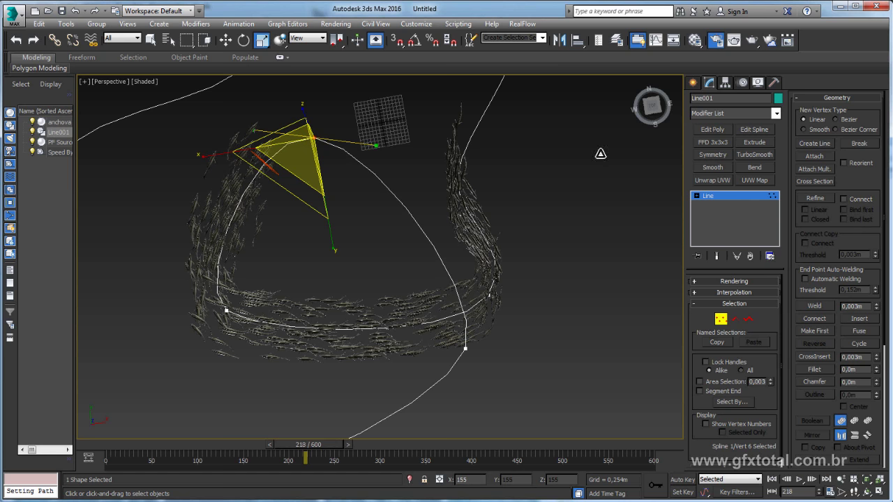
pyautogui.keyDown('alt'); pyautogui.moveTo(567, 254); pyautogui.dragTo(271, 162, button='middle'); pyautogui.keyUp('alt')
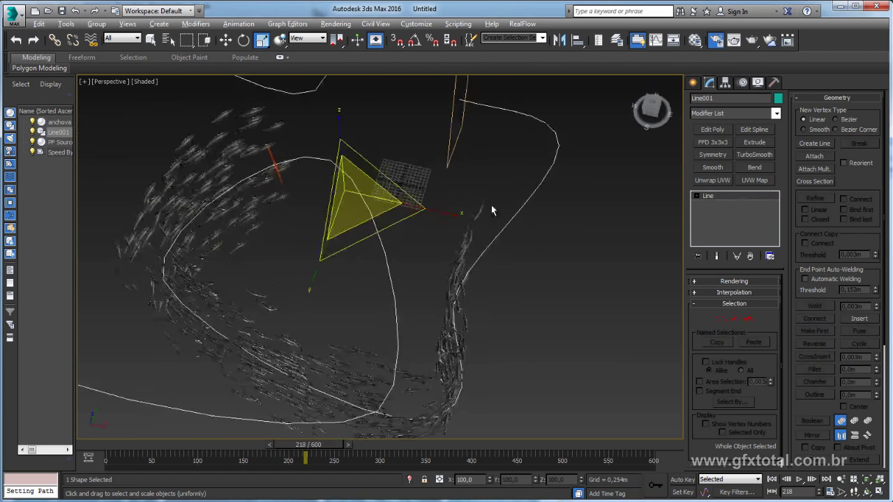
pyautogui.click(270, 160)
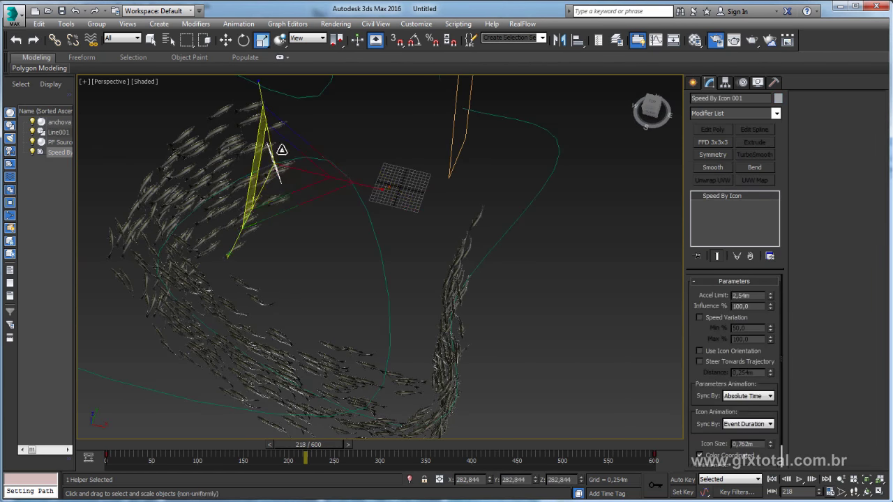
# With Auto Key on, move the Speed By Icon sideways and upward at frame 284
pyautogui.keyDown('alt'); pyautogui.moveTo(421, 278); pyautogui.dragTo(412, 401, button='middle'); pyautogui.keyUp('alt')
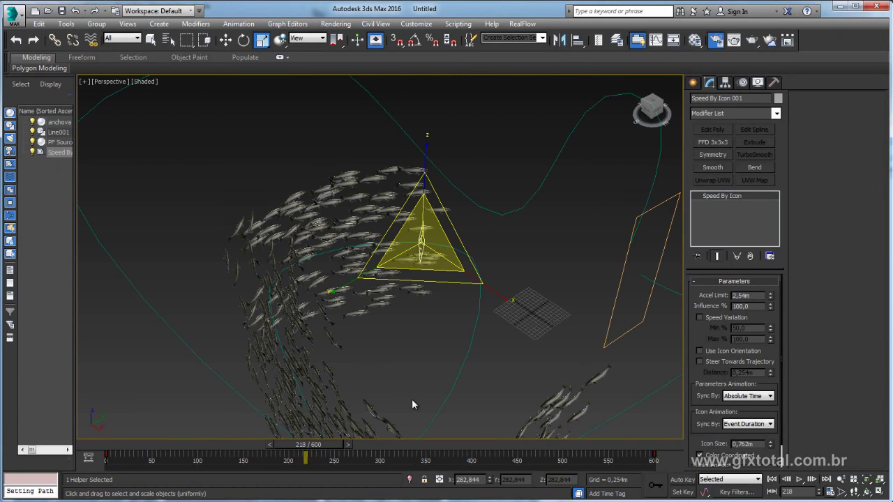
pyautogui.moveTo(314, 448)
pyautogui.mouseDown()
pyautogui.moveTo(249, 449)
pyautogui.moveTo(268, 447)
pyautogui.mouseUp()
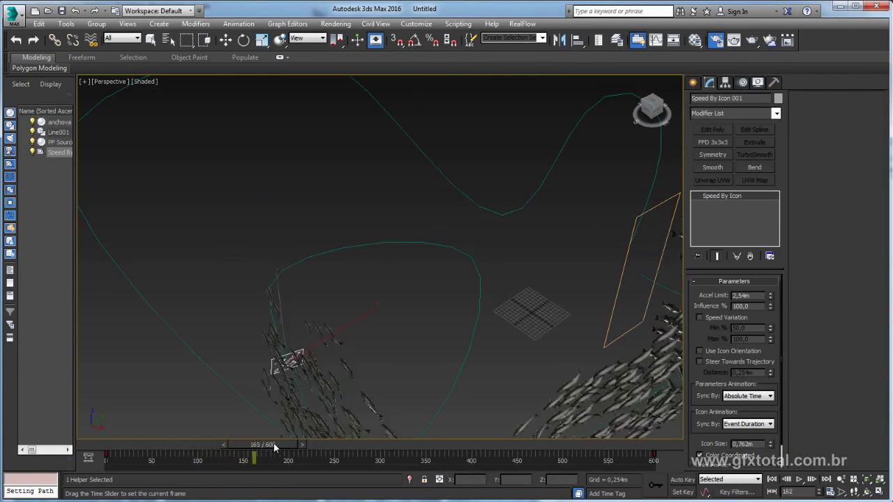
pyautogui.press('r')
pyautogui.keyDown('alt'); pyautogui.moveTo(331, 374); pyautogui.dragTo(286, 433, button='middle'); pyautogui.keyUp('alt')
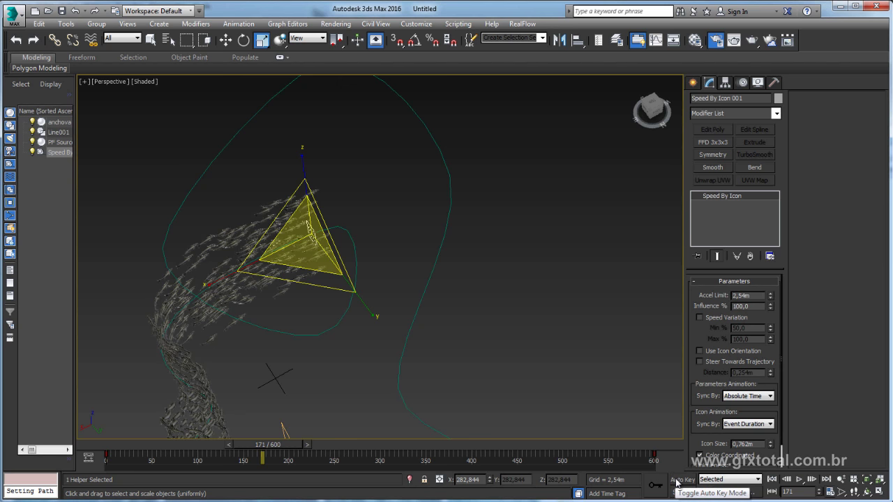
pyautogui.click(681, 480)
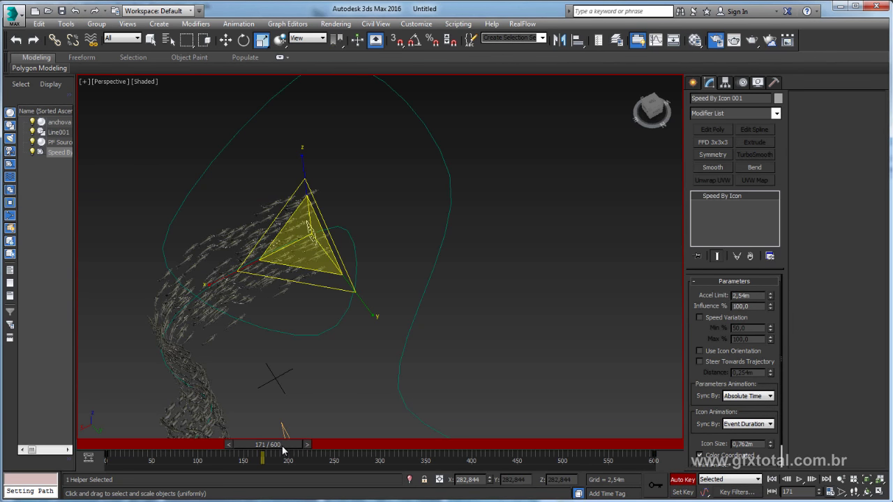
pyautogui.moveTo(282, 448)
pyautogui.mouseDown()
pyautogui.moveTo(506, 443)
pyautogui.moveTo(385, 452)
pyautogui.mouseUp()
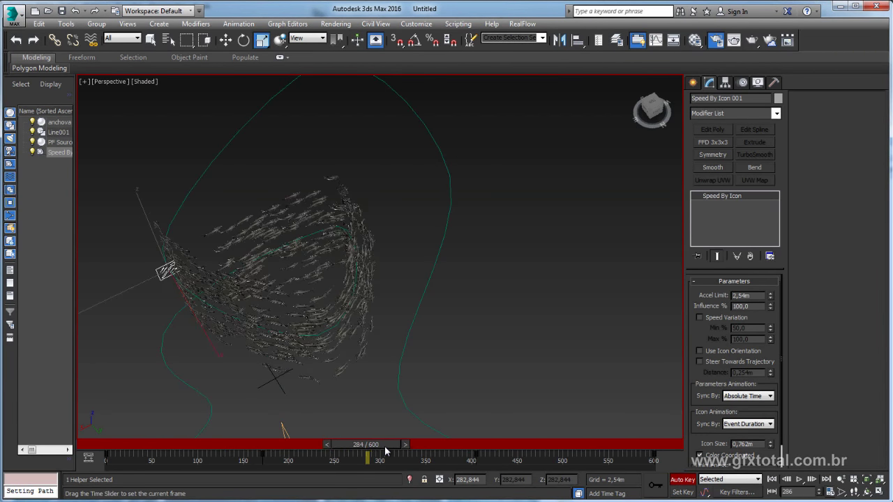
pyautogui.press('w')
pyautogui.moveTo(196, 228)
pyautogui.keyDown('alt'); pyautogui.mouseDown(button='middle')
pyautogui.moveTo(263, 218)
pyautogui.moveTo(239, 277)
pyautogui.mouseUp(button='middle'); pyautogui.keyUp('alt')
pyautogui.moveTo(219, 276)
pyautogui.mouseDown()
pyautogui.moveTo(112, 250)
pyautogui.moveTo(59, 189)
pyautogui.mouseUp()
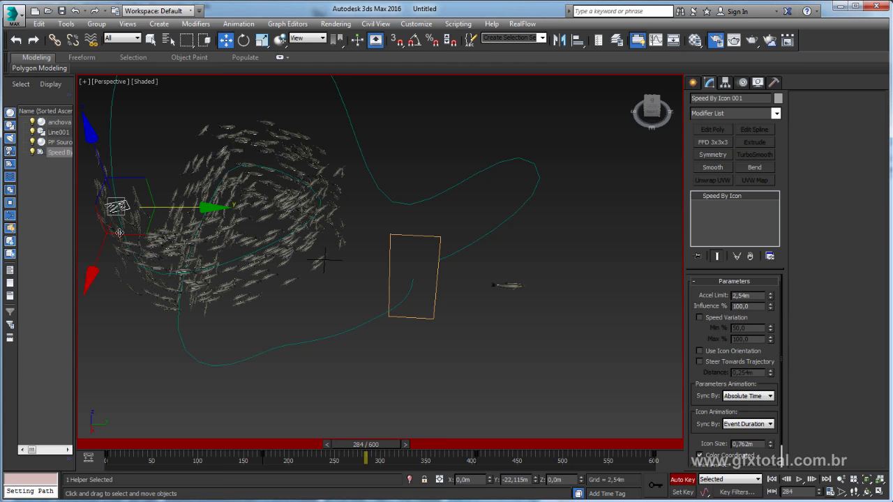
pyautogui.moveTo(108, 229); pyautogui.dragTo(124, 205)
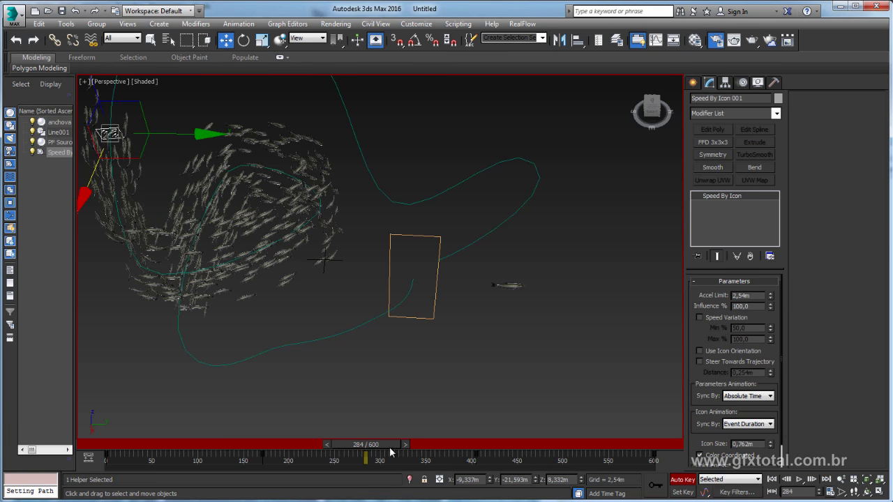
pyautogui.click(683, 480)
# Set PF Source 001's viewport quantity to 25% and return the time slider toward frame 0
pyautogui.moveTo(452, 342); pyautogui.dragTo(551, 388, button='middle')
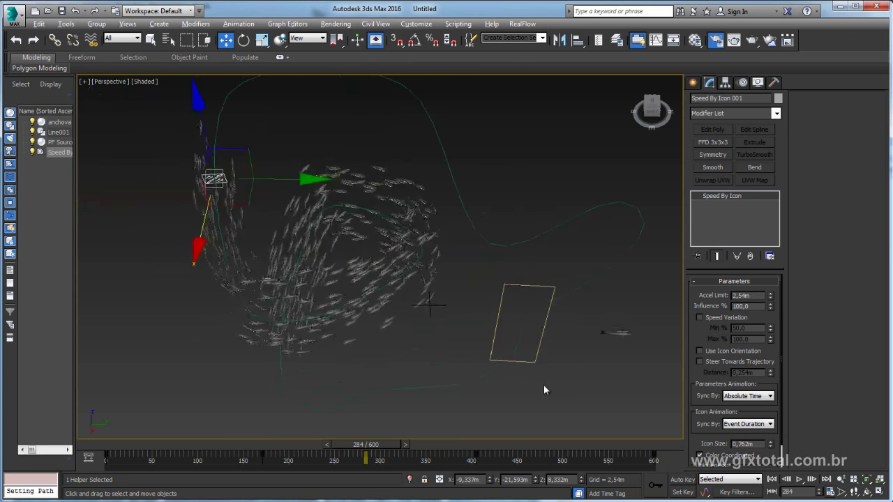
pyautogui.scroll(-2, 726, 418)
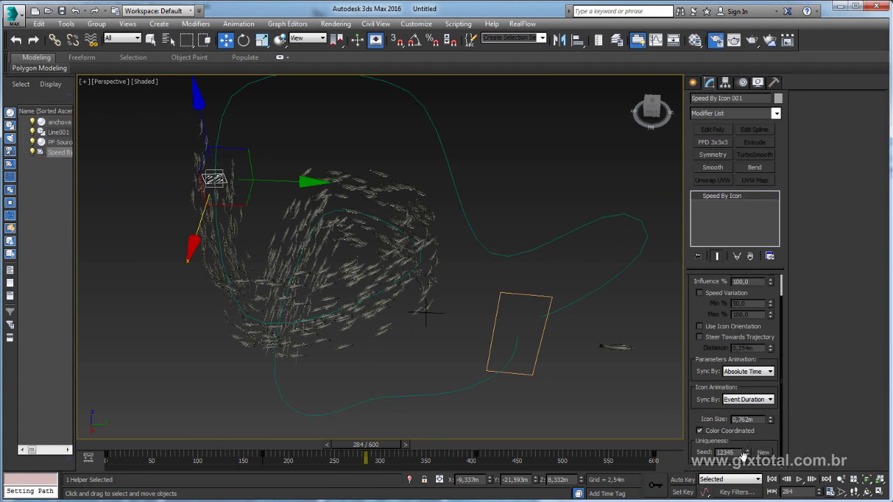
pyautogui.click(547, 320)
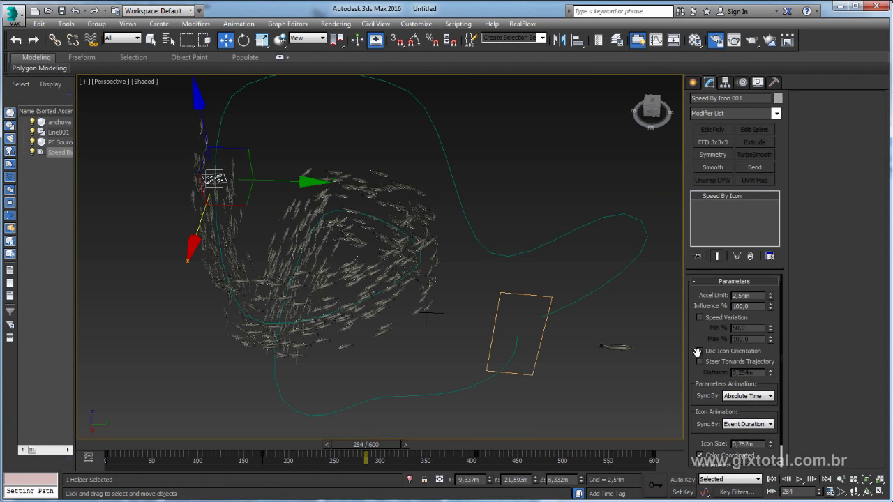
pyautogui.scroll(-1, 691, 311)
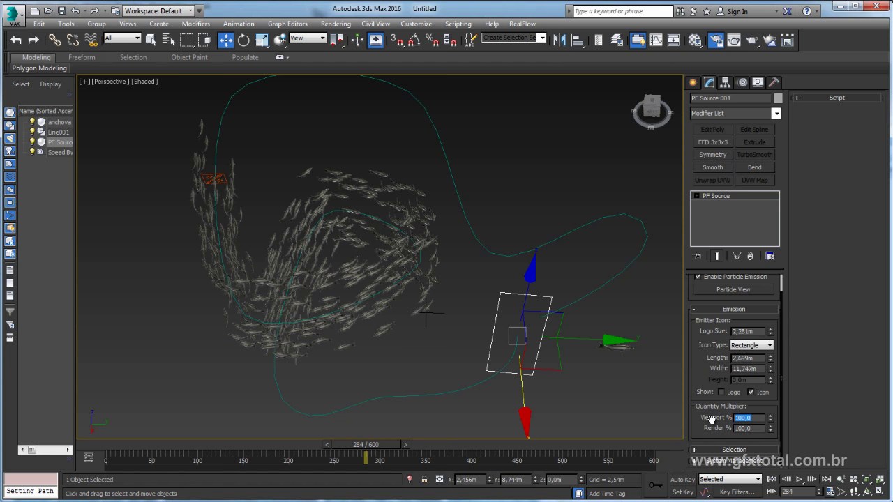
pyautogui.write('25')
pyautogui.press('Return')
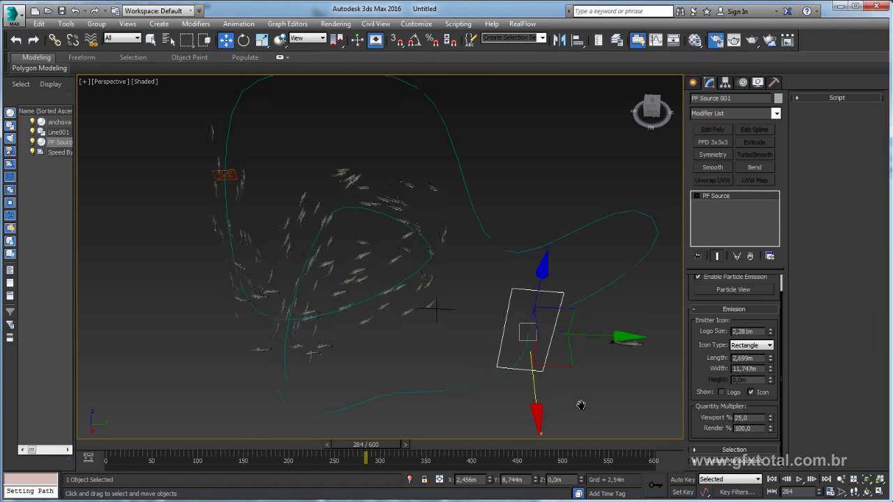
pyautogui.keyDown('alt'); pyautogui.moveTo(582, 407); pyautogui.dragTo(588, 397, button='middle'); pyautogui.keyUp('alt')
pyautogui.moveTo(394, 439); pyautogui.dragTo(264, 452)
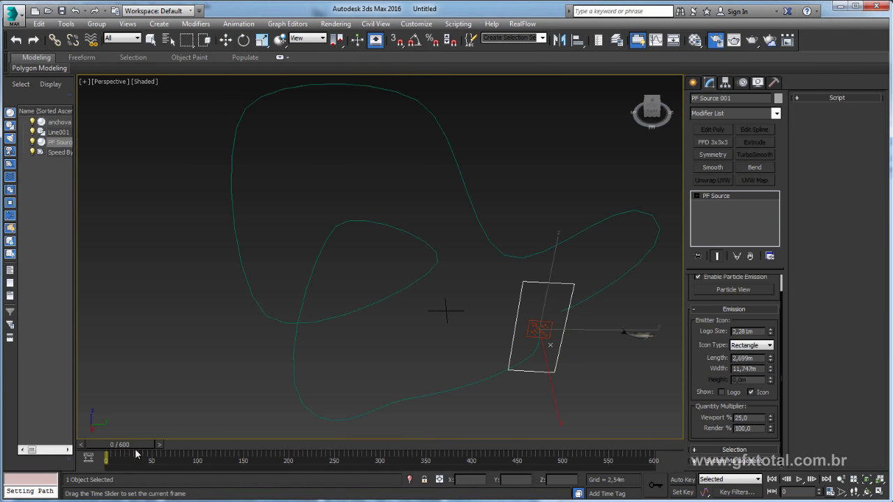